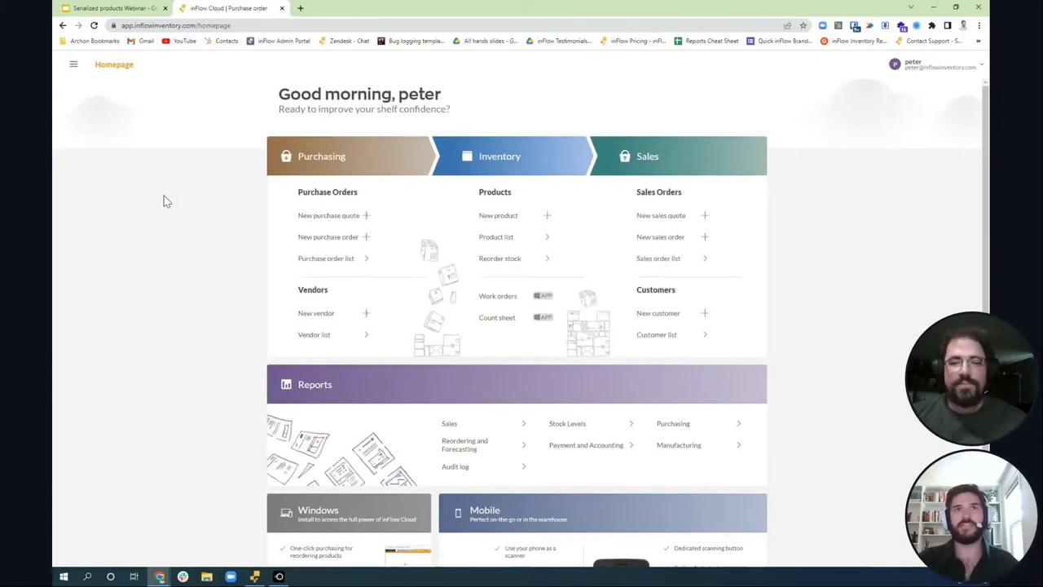
Step: Create a new serialized product named Cell Phone Y
{"action": "left_click", "coordinate": [499, 217]}
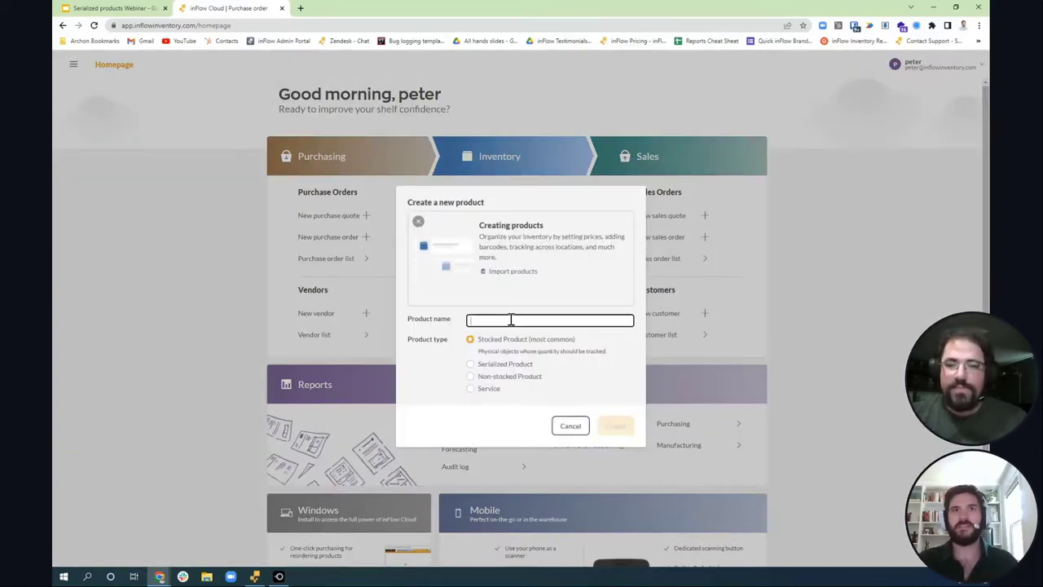
{"action": "left_click", "coordinate": [500, 364]}
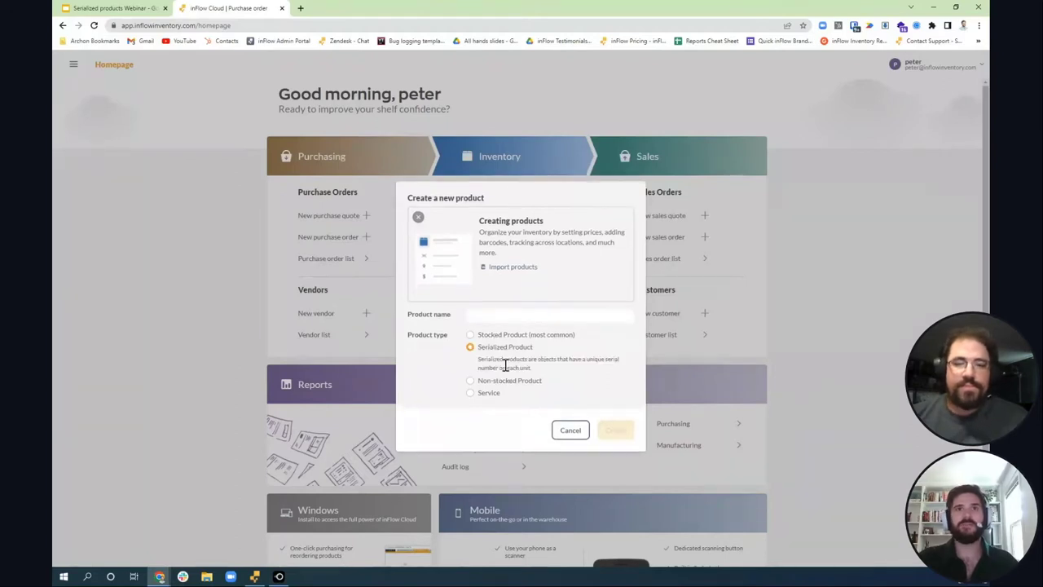
{"action": "left_click", "coordinate": [508, 320]}
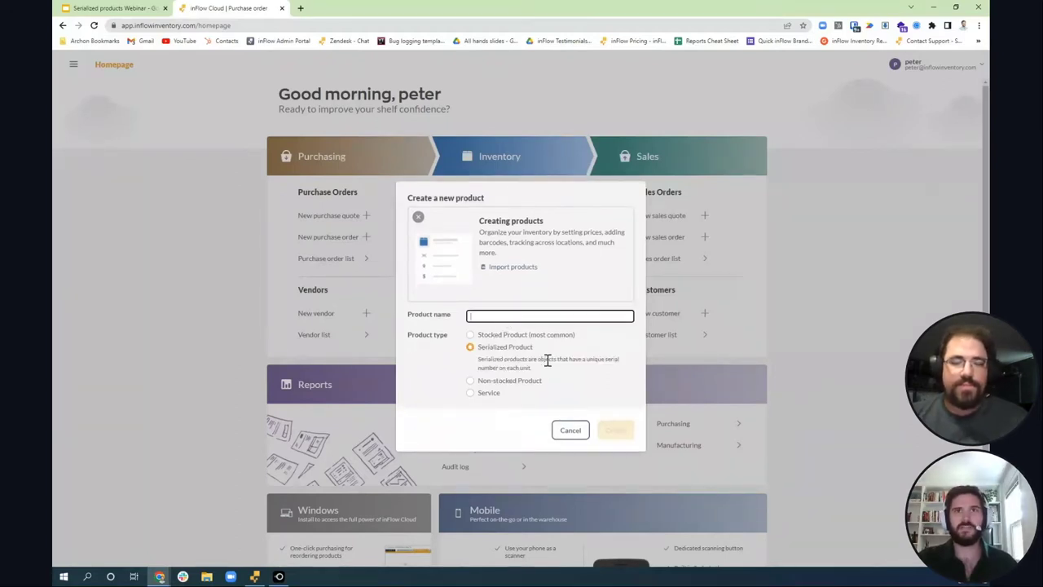
{"action": "left_click_drag", "start_coordinate": [585, 359], "coordinate": [617, 373]}
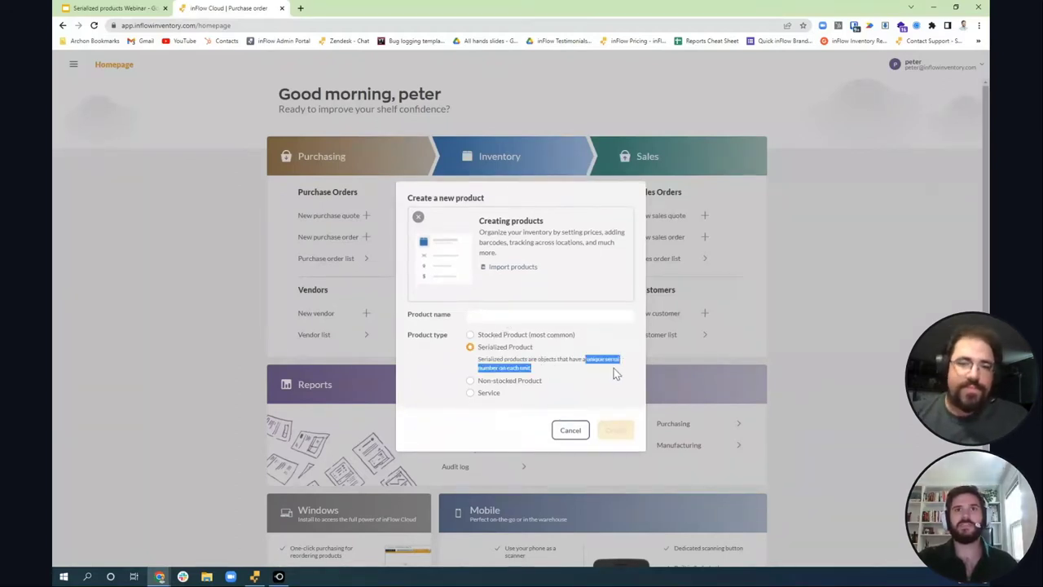
{"action": "left_click", "coordinate": [531, 317]}
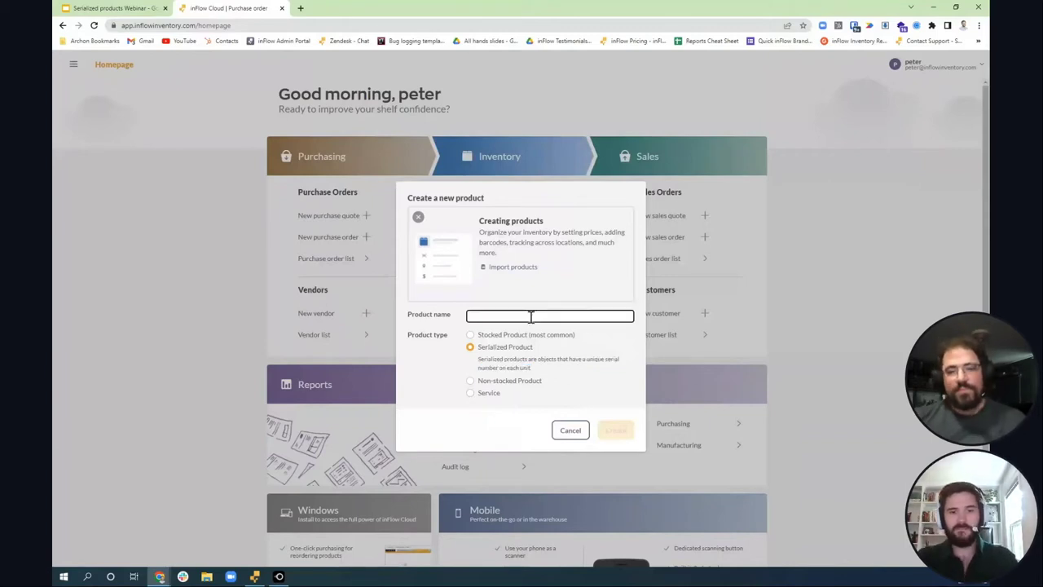
{"action": "type", "text": "C"}
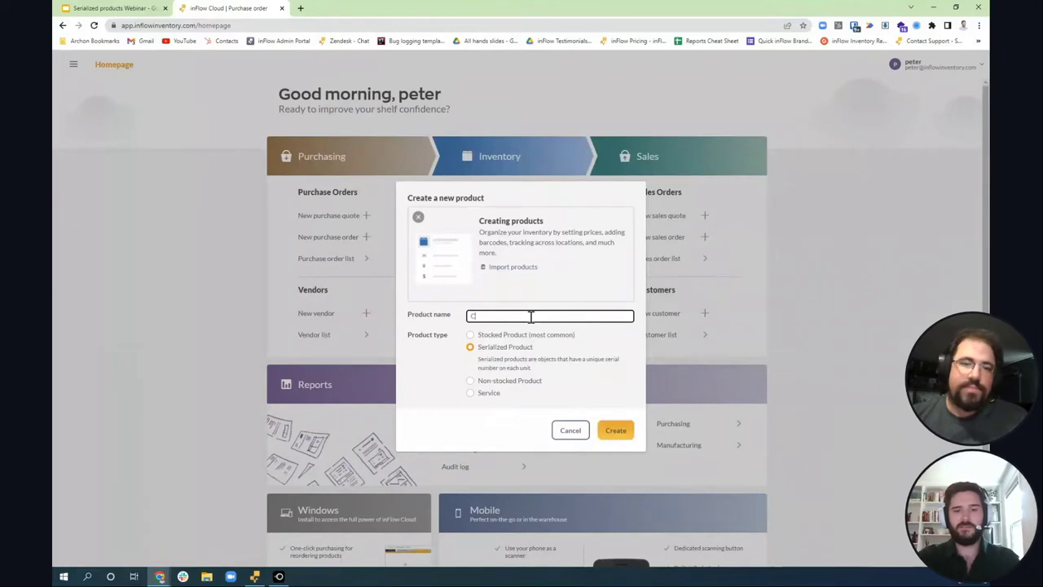
{"action": "type", "text": "ell Phone"}
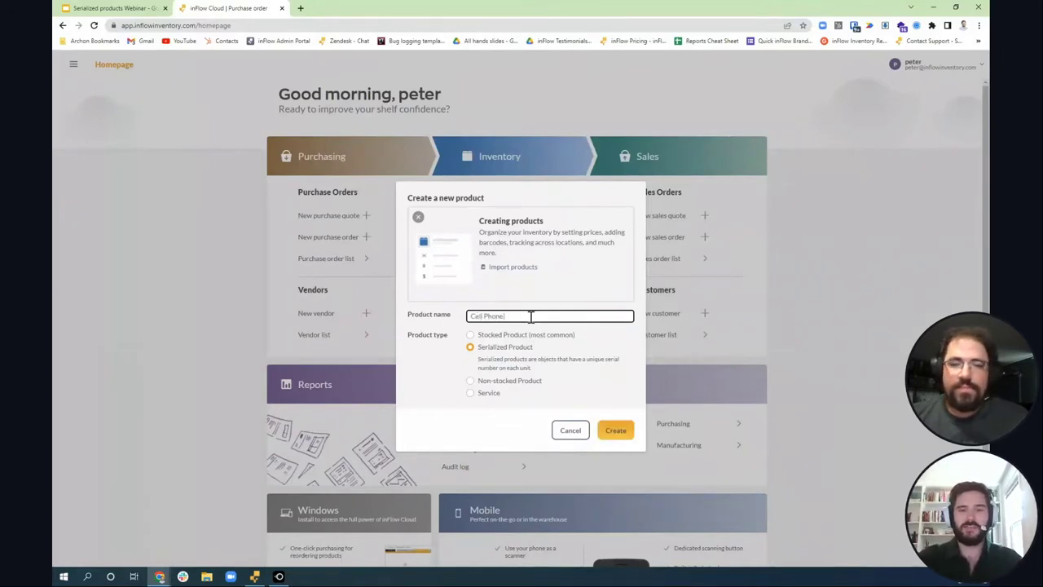
{"action": "type", "text": " Y"}
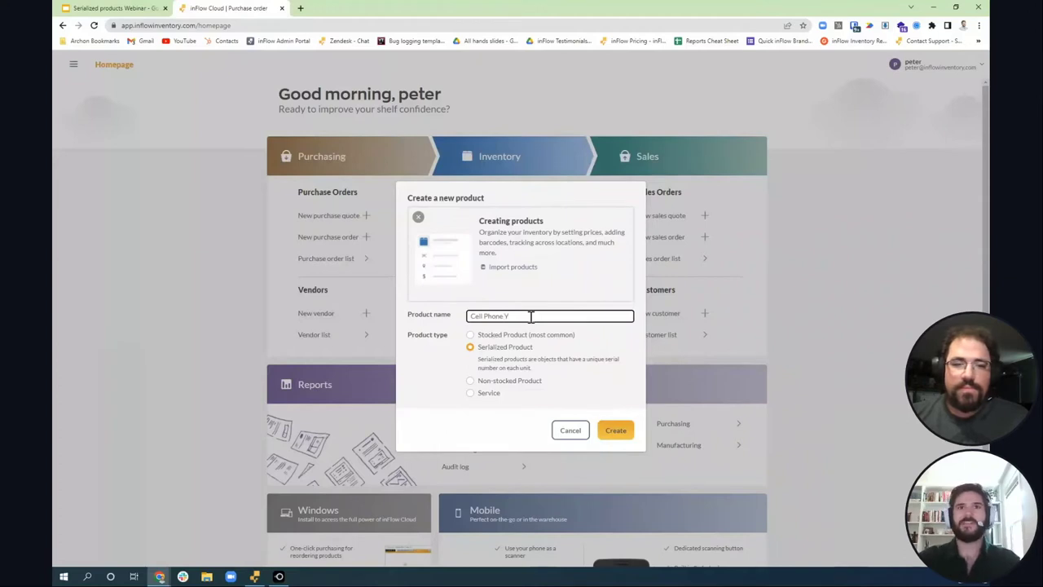
{"action": "left_click", "coordinate": [615, 432]}
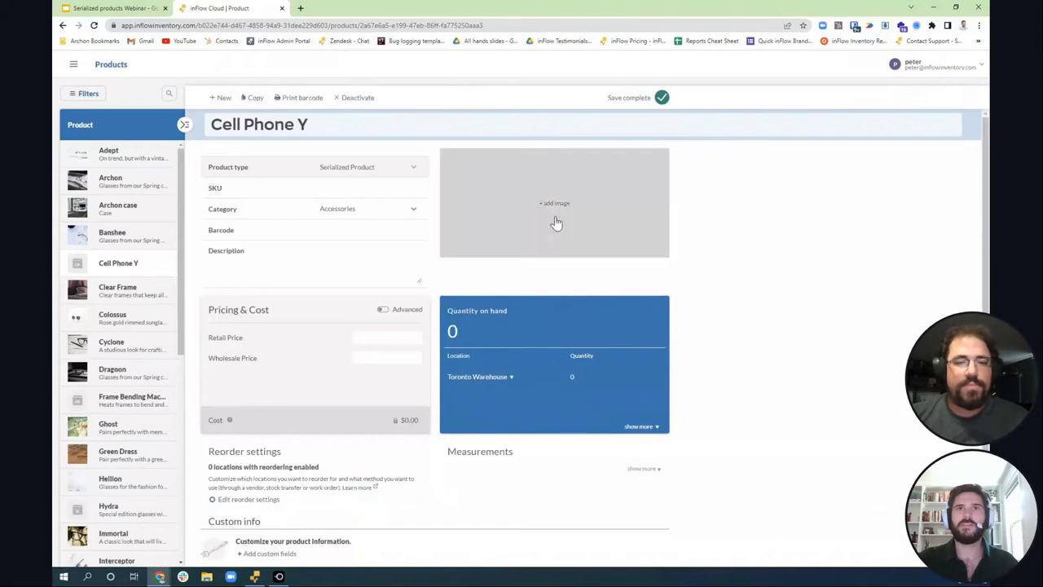
Step: Set the Cell Phone Y category to Machines, leave SKU and barcode empty, and save the product
{"action": "left_click", "coordinate": [378, 215]}
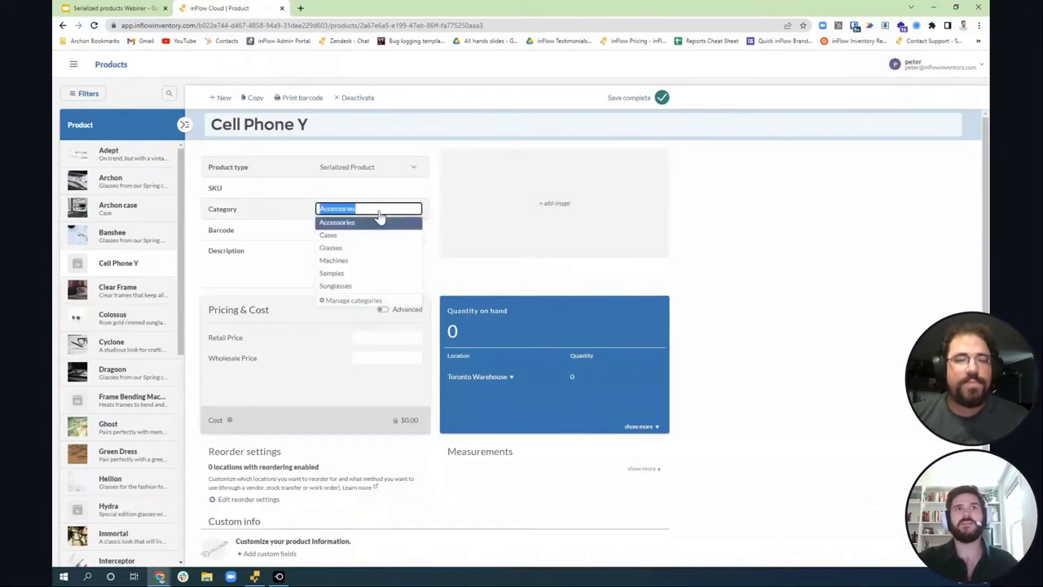
{"action": "left_click", "coordinate": [362, 266]}
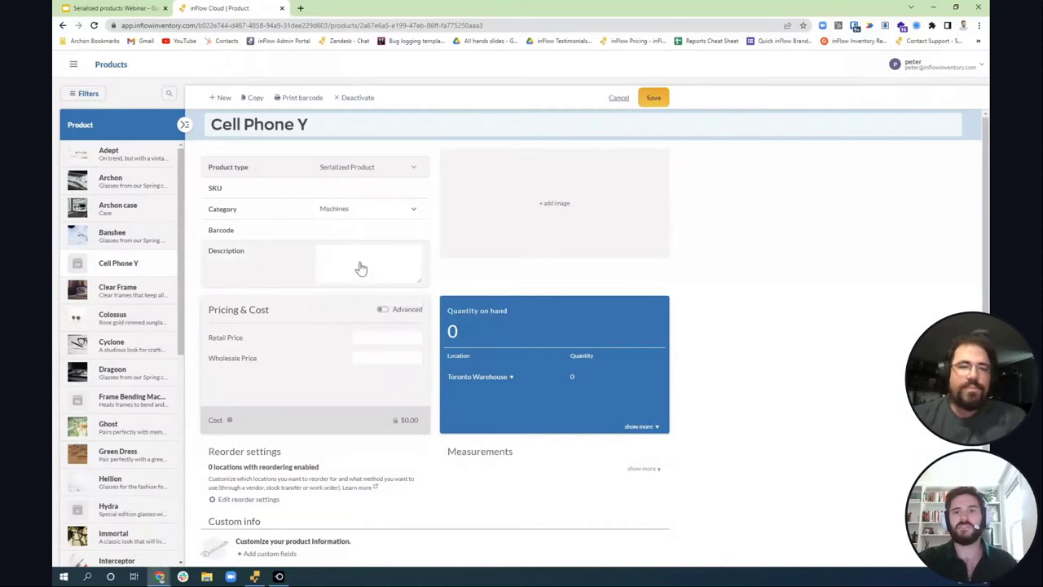
{"action": "left_click", "coordinate": [350, 194]}
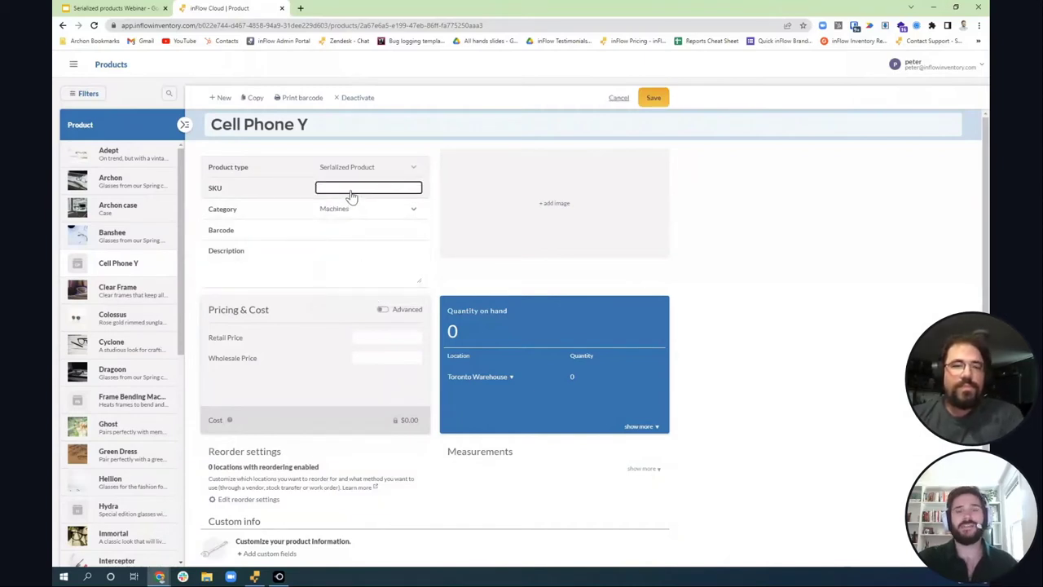
{"action": "left_click", "coordinate": [348, 233]}
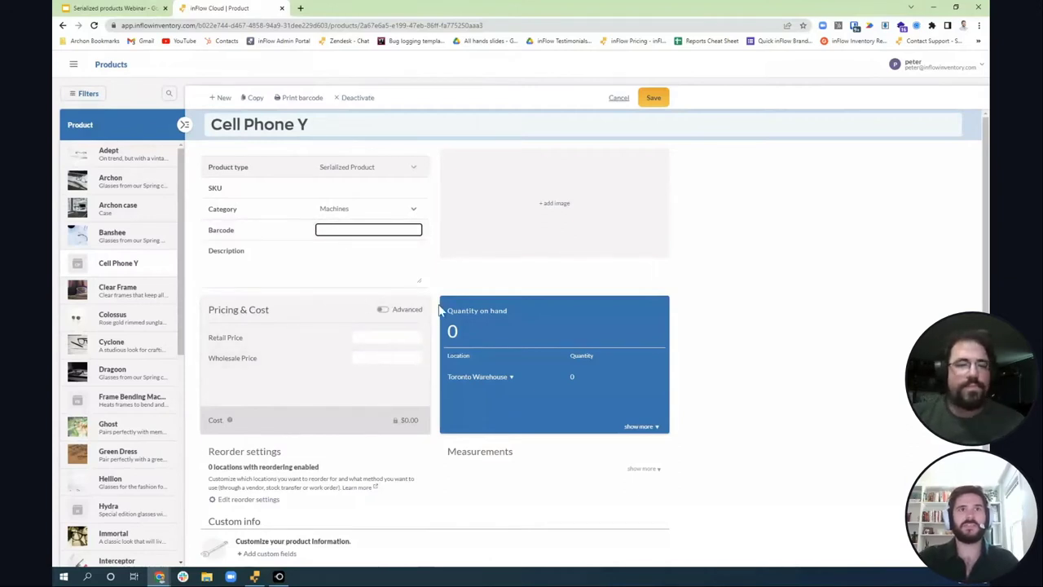
{"action": "left_click", "coordinate": [652, 99]}
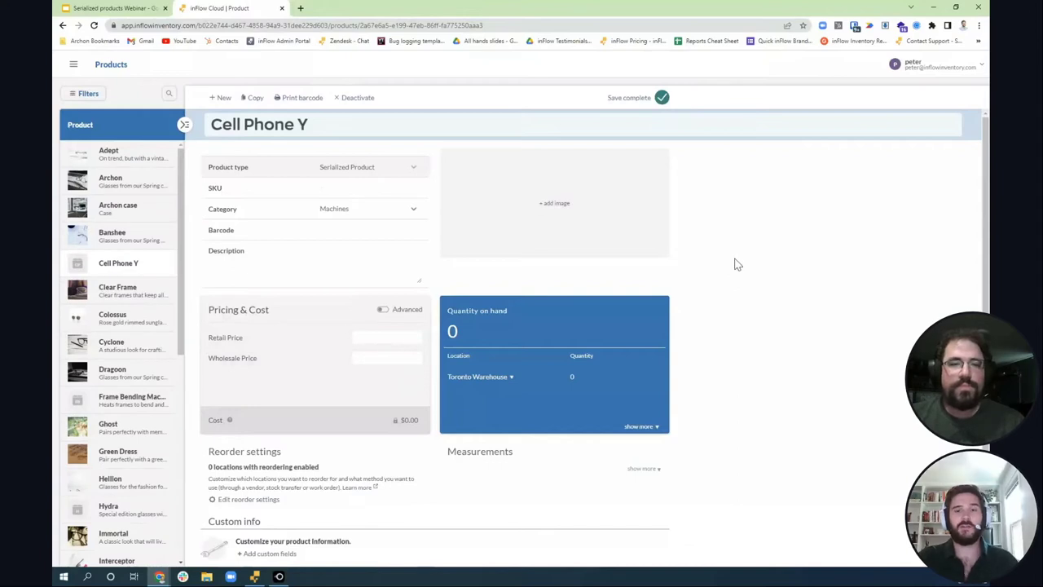
Step: Start a new purchase order for the vendor Alphabet Optics
{"action": "left_click", "coordinate": [73, 66]}
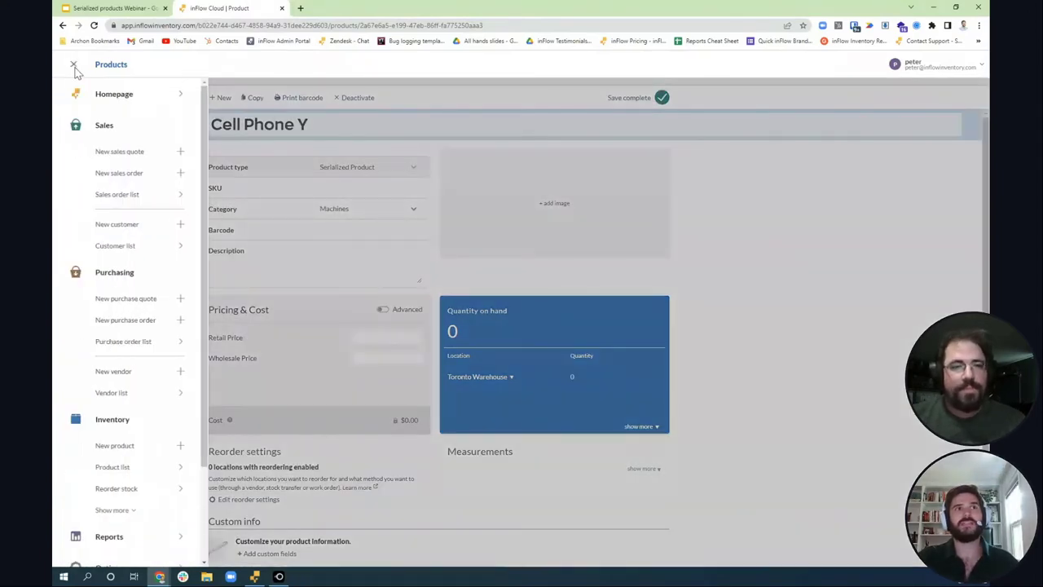
{"action": "scroll", "coordinate": [161, 423], "scroll_direction": "down", "scroll_amount": 2}
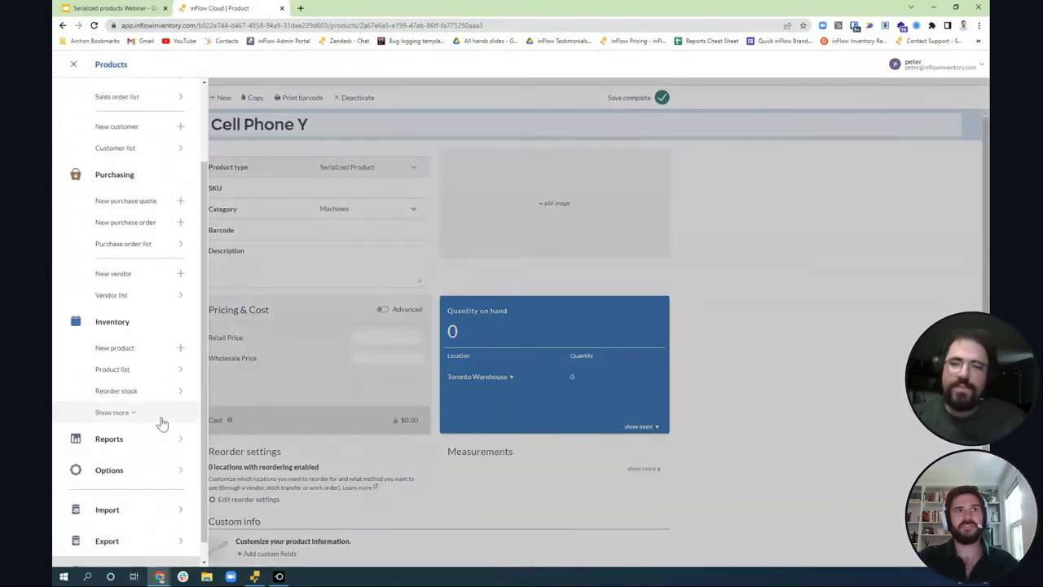
{"action": "left_click", "coordinate": [140, 232]}
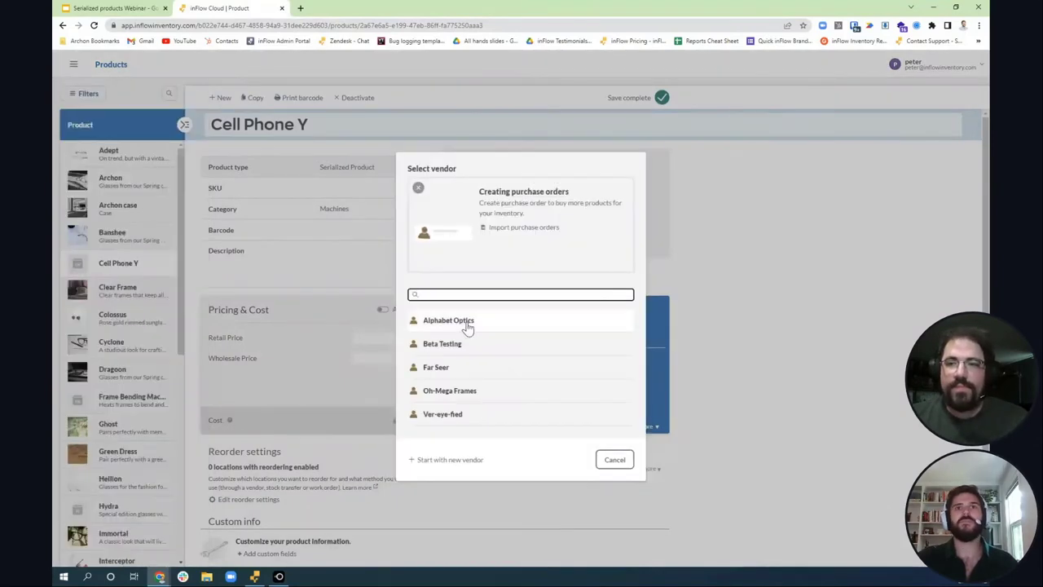
{"action": "left_click", "coordinate": [466, 324]}
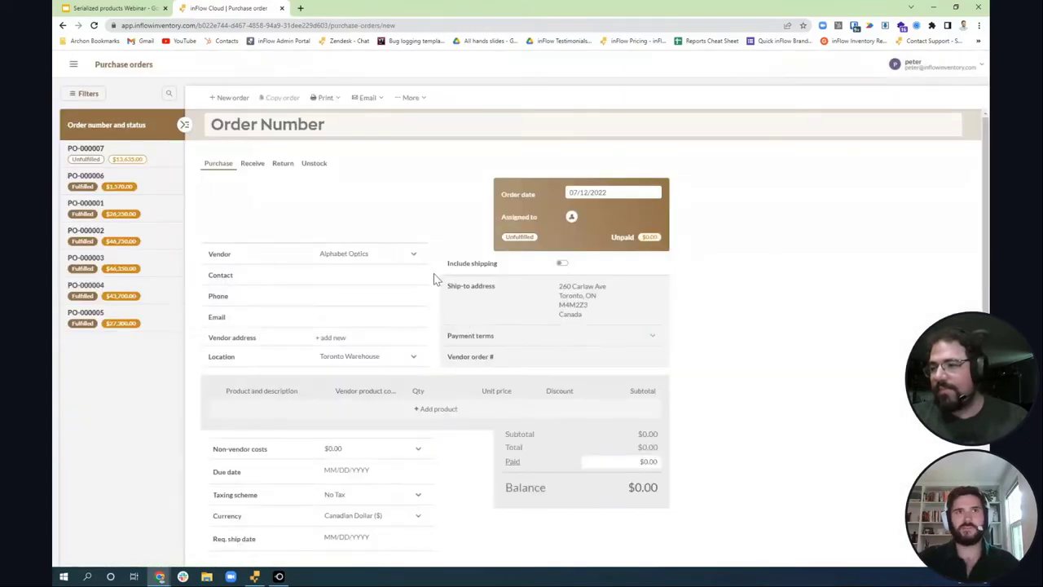
Step: Add Cell Phone Y with quantity 1 to the purchase order without entering serials, and save the order
{"action": "left_click", "coordinate": [441, 410]}
{"action": "type", "text": "cell"}
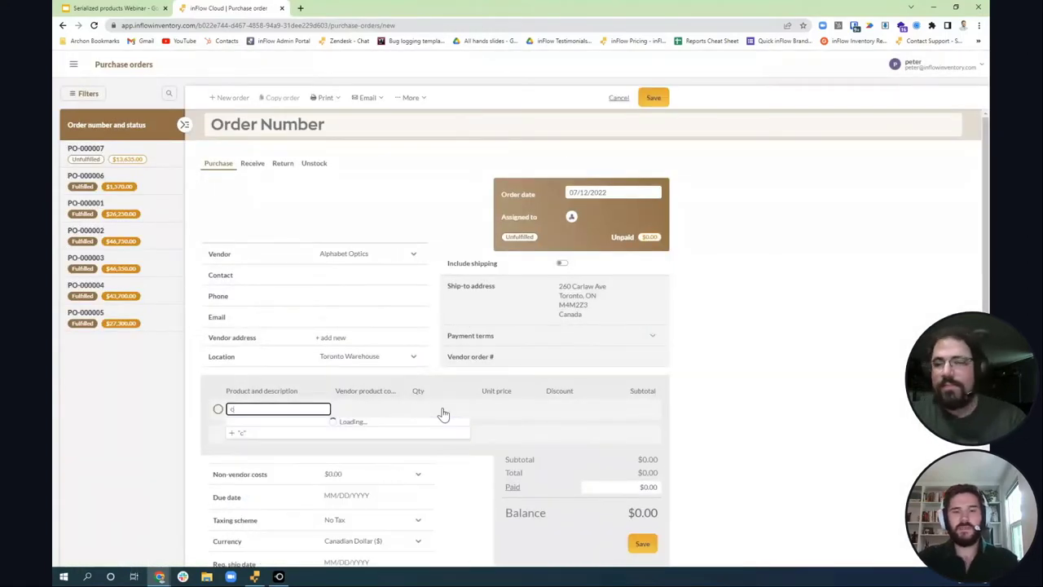
{"action": "left_click", "coordinate": [345, 429]}
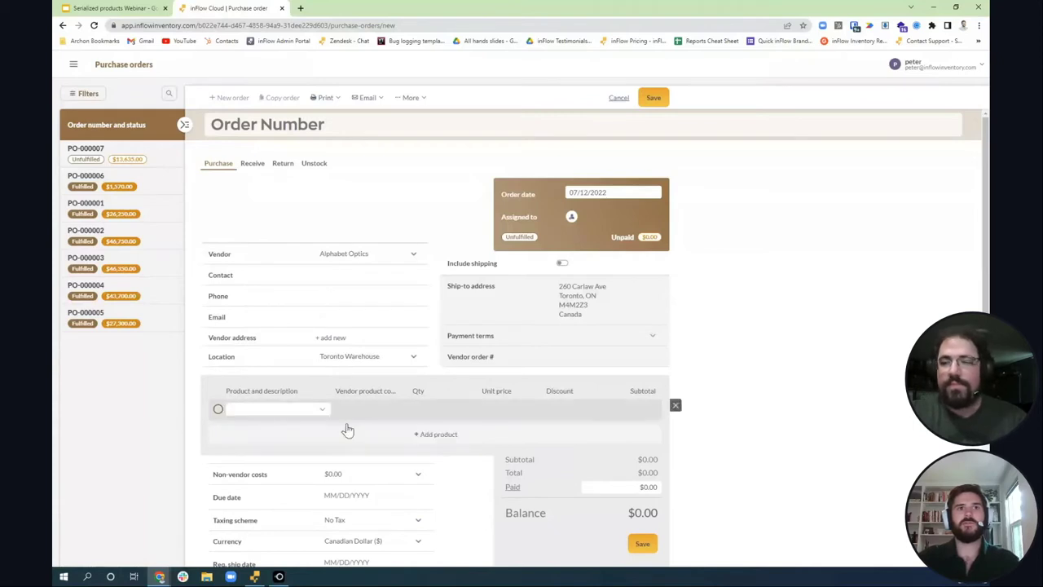
{"action": "scroll", "coordinate": [736, 428], "scroll_direction": "down", "scroll_amount": 1}
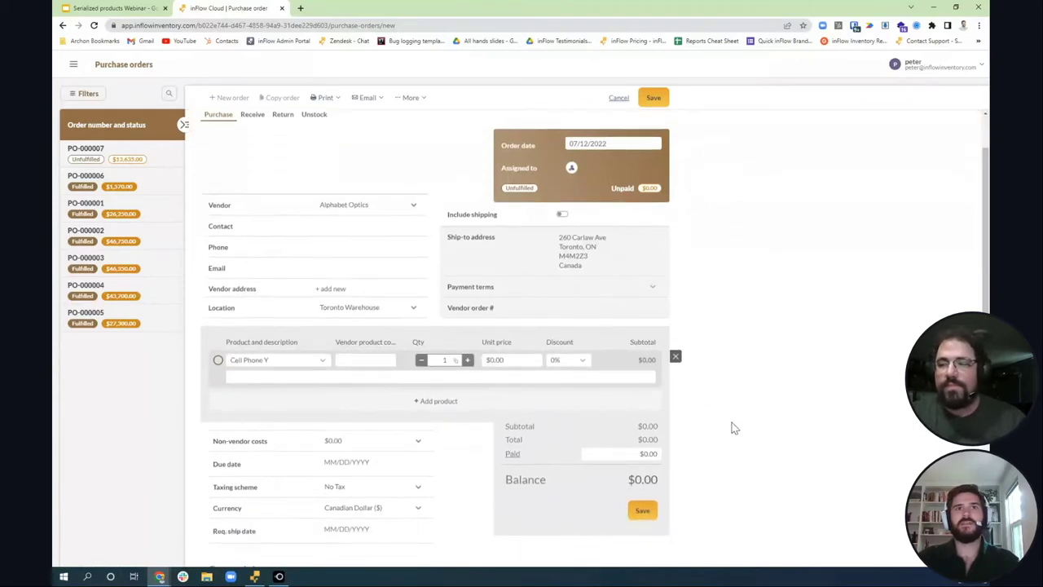
{"action": "left_click", "coordinate": [457, 369]}
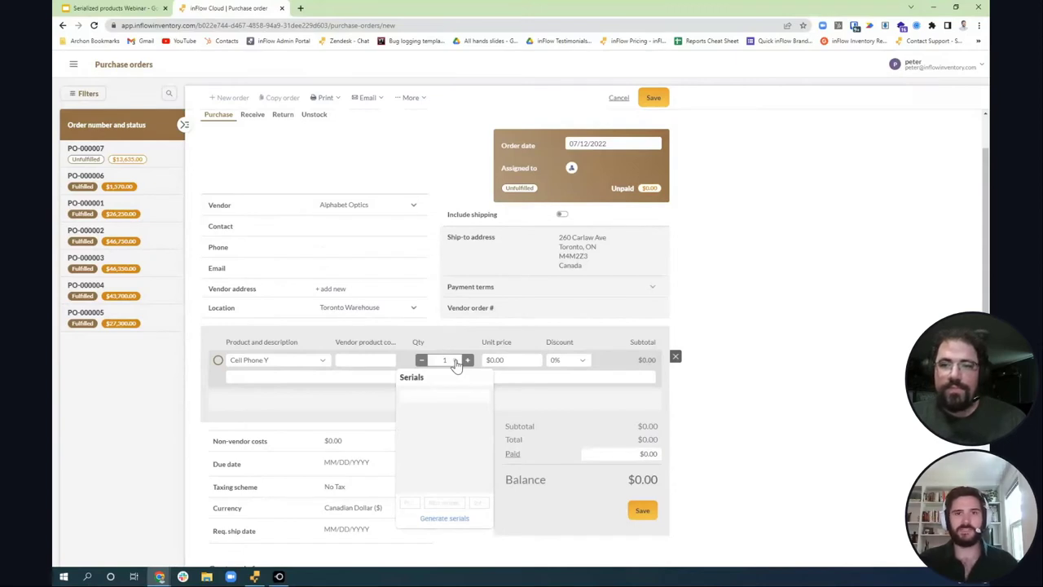
{"action": "left_click", "coordinate": [655, 99]}
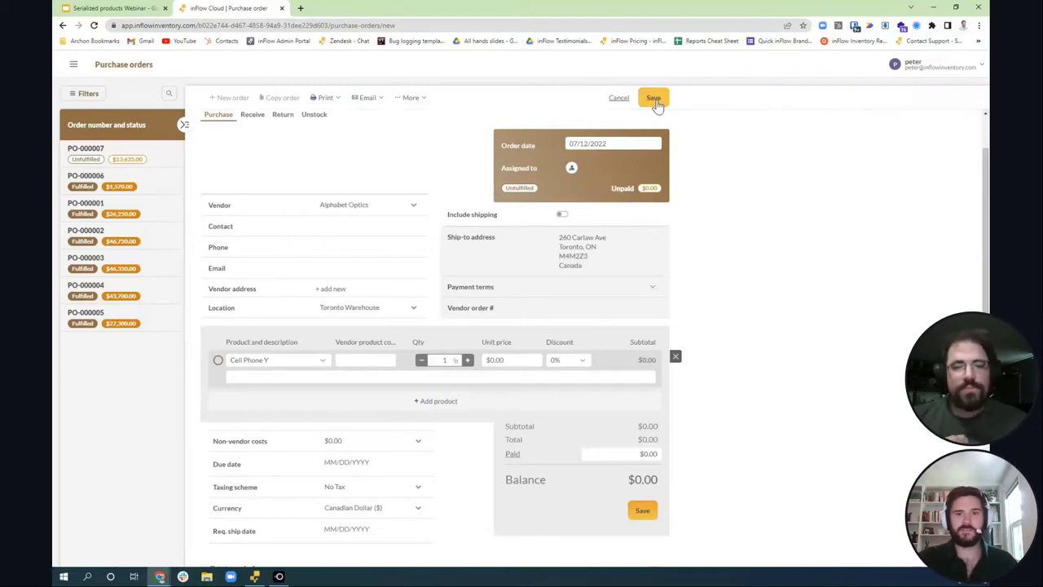
{"action": "left_click", "coordinate": [657, 104]}
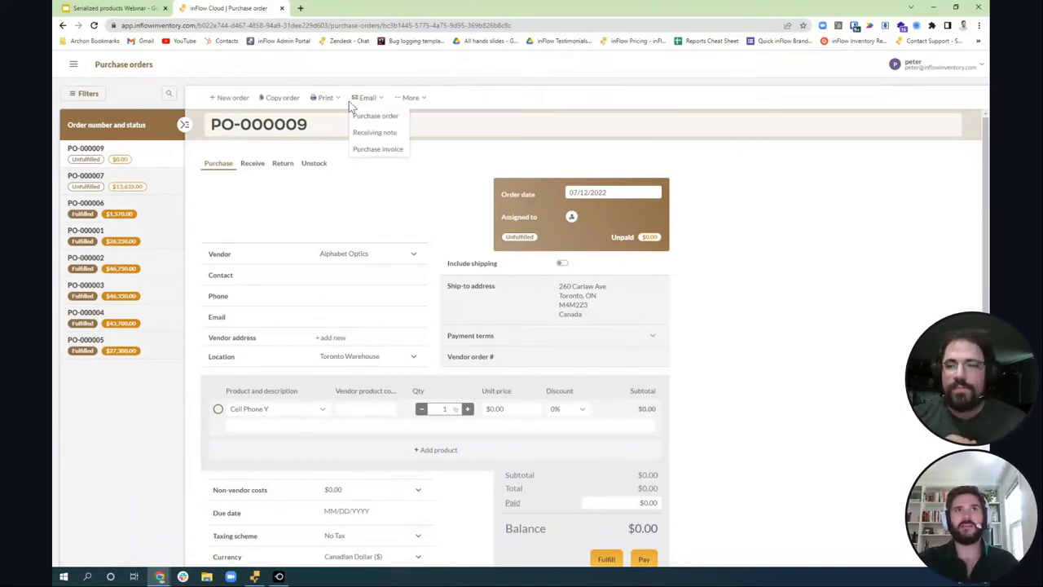
Step: Auto fill the purchase order's receiving details with the ordered Cell Phone Y
{"action": "mouse_move", "coordinate": [331, 100]}
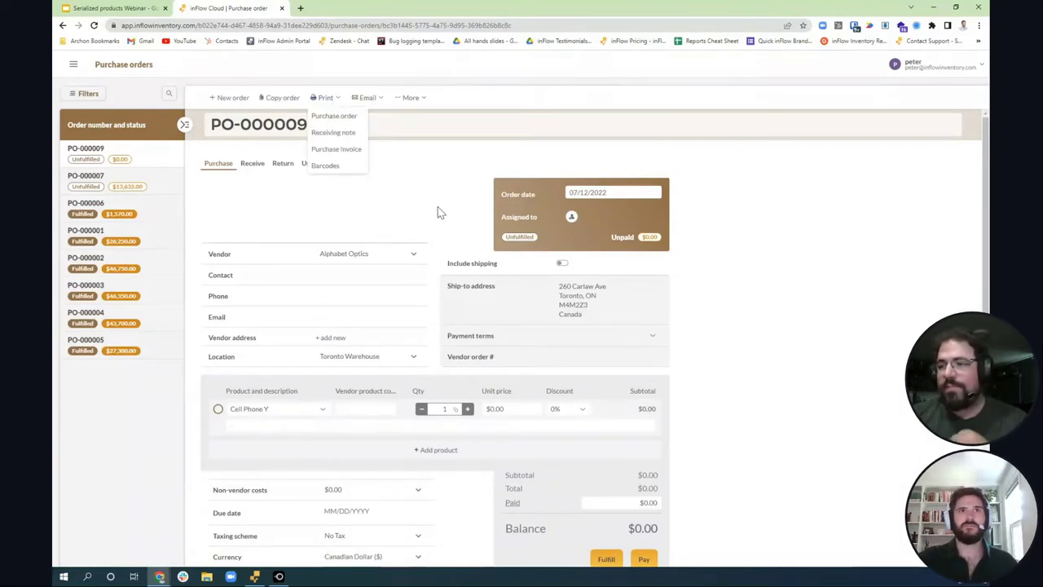
{"action": "scroll", "coordinate": [438, 211], "scroll_direction": "down", "scroll_amount": 1}
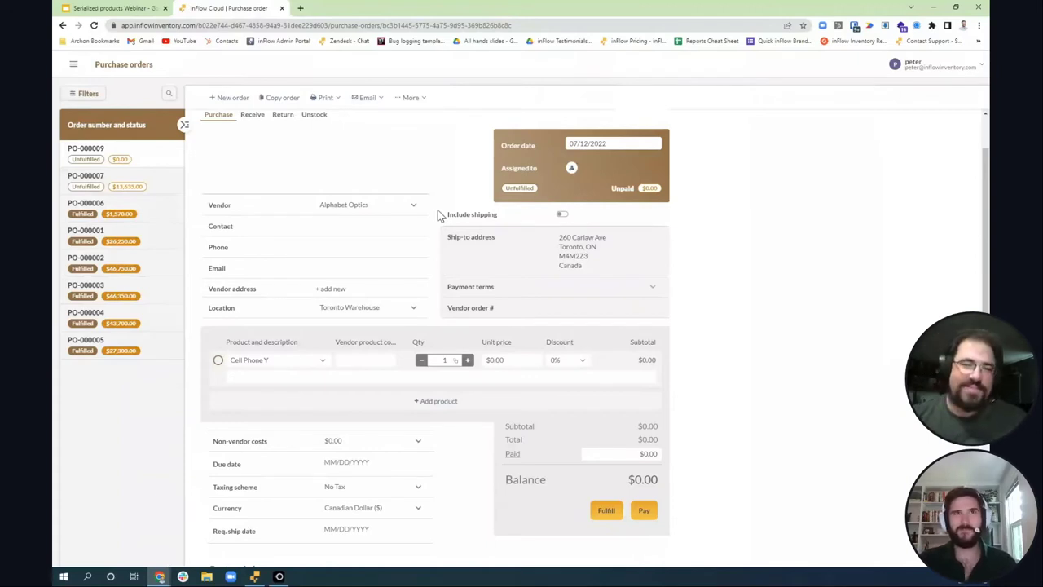
{"action": "left_click", "coordinate": [253, 116]}
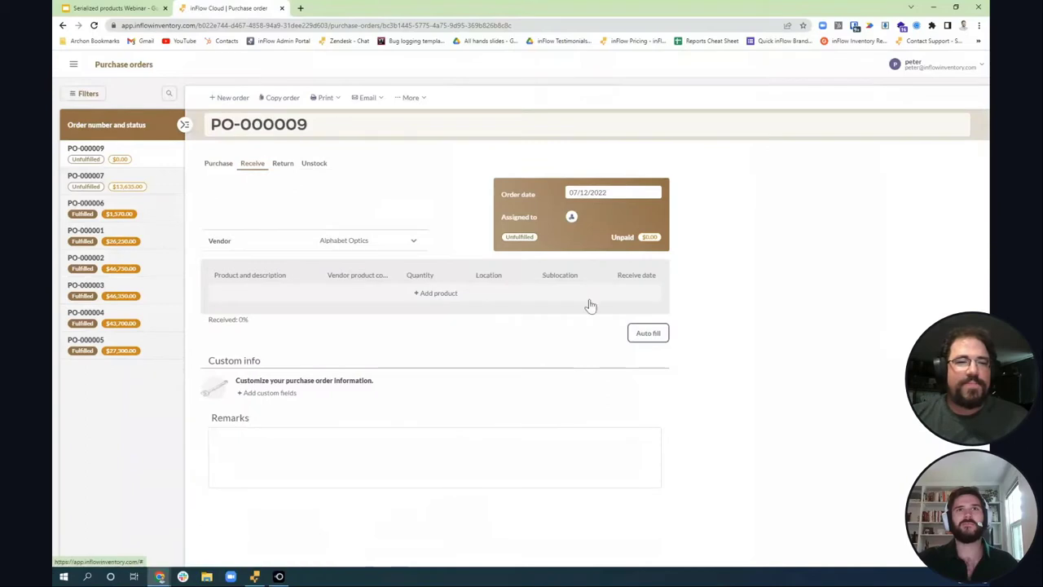
{"action": "left_click", "coordinate": [638, 334]}
Step: Try to save the received Cell Phone Y with its serials left blank, and dismiss the message
{"action": "left_click", "coordinate": [447, 295]}
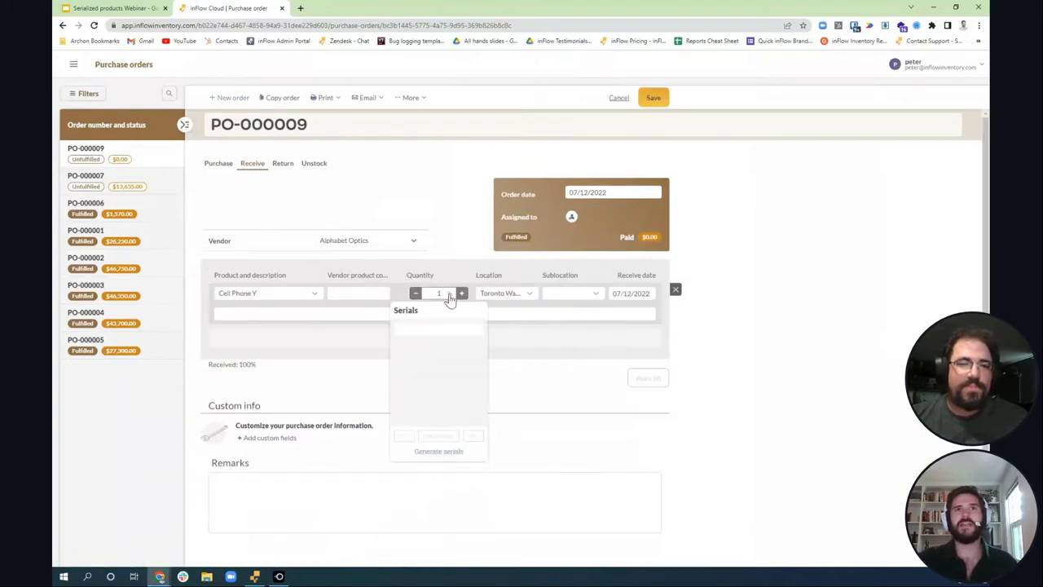
{"action": "left_click", "coordinate": [757, 304]}
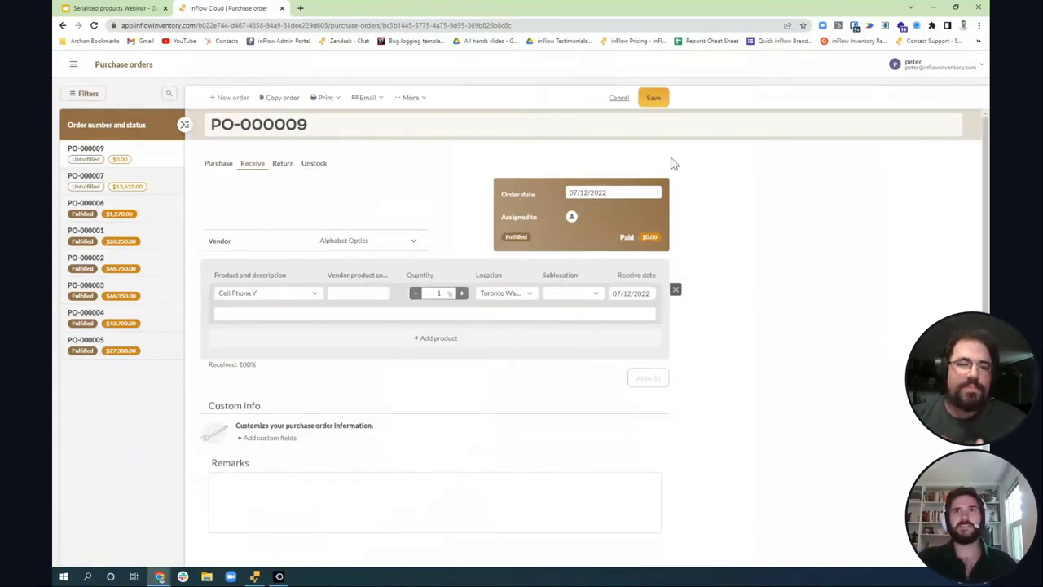
{"action": "left_click", "coordinate": [654, 98]}
{"action": "left_click_drag", "start_coordinate": [389, 151], "coordinate": [204, 158]}
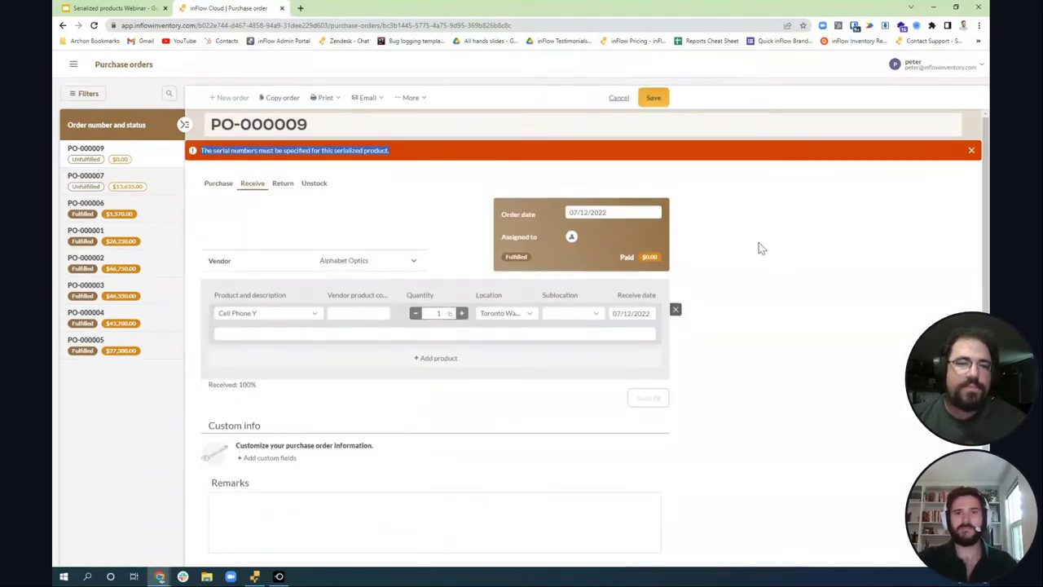
{"action": "left_click", "coordinate": [970, 152]}
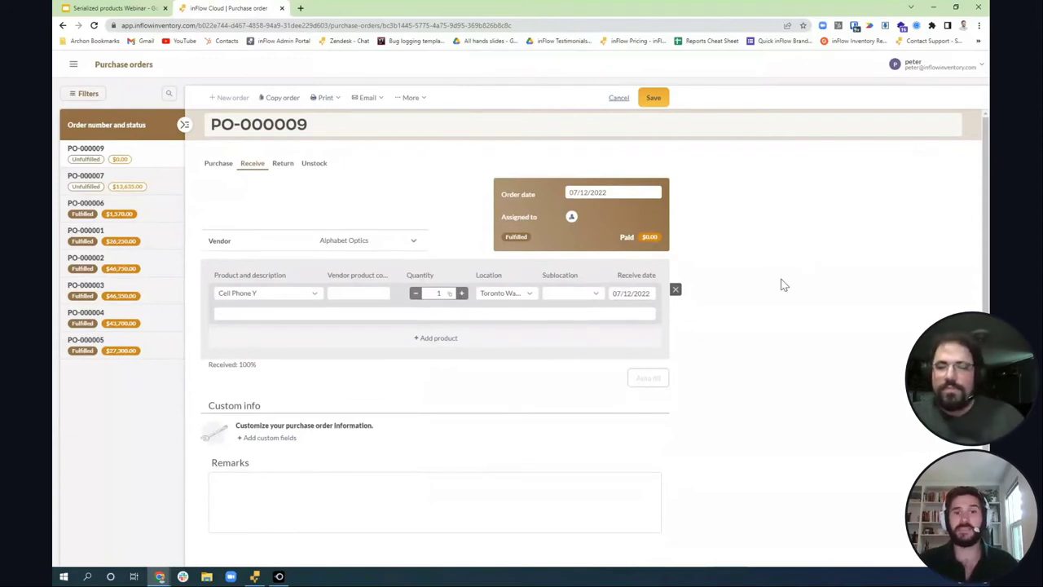
Step: Enter 0001 as the serial number of the received Cell Phone Y
{"action": "left_click", "coordinate": [451, 295]}
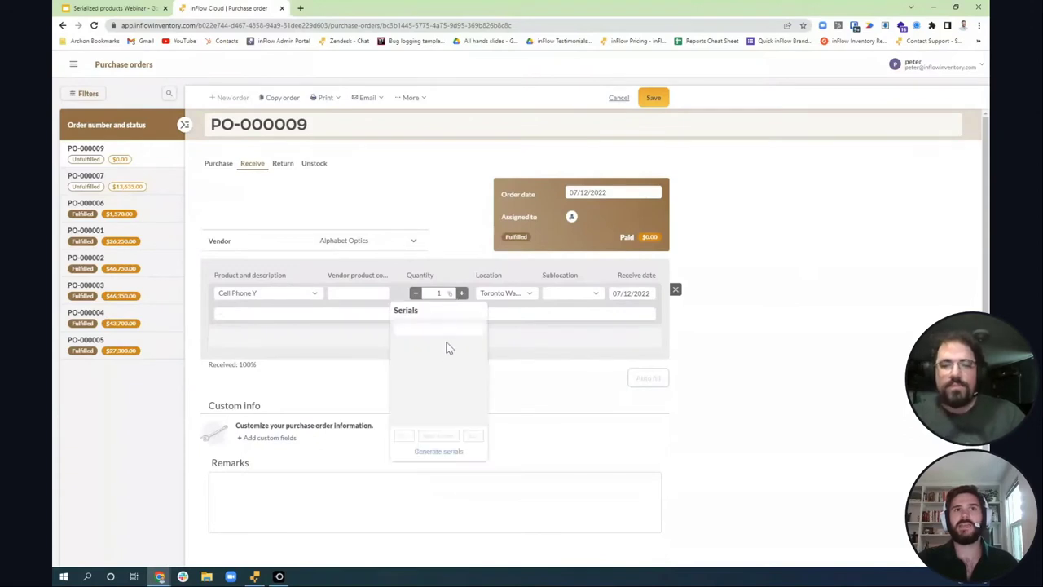
{"action": "left_click", "coordinate": [442, 329]}
{"action": "type", "text": "0001"}
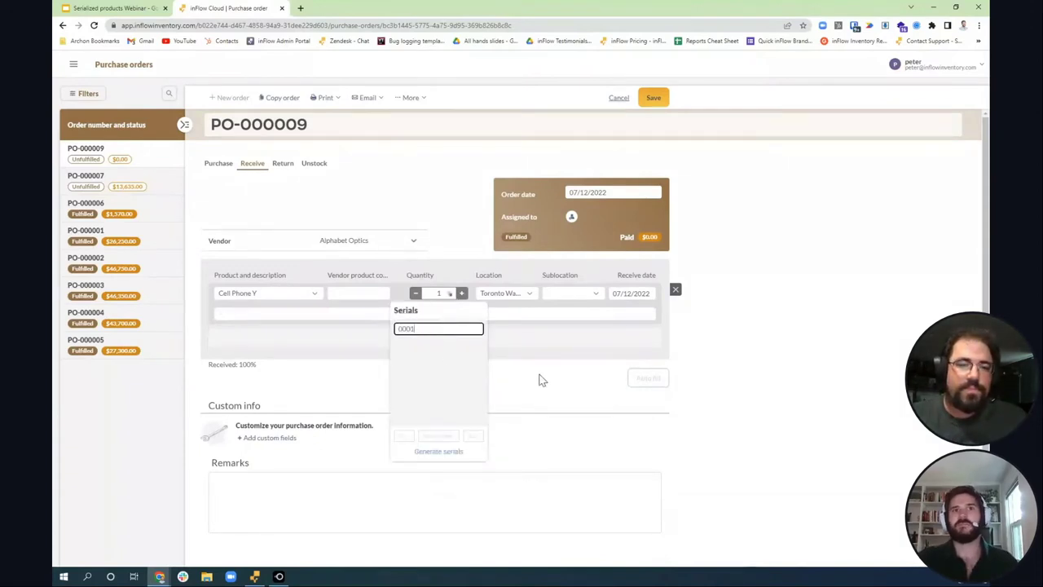
Step: Fill in CPY as the prefix for generated serials, and save the received Cell Phone Y with serial 0001
{"action": "left_click", "coordinate": [432, 454]}
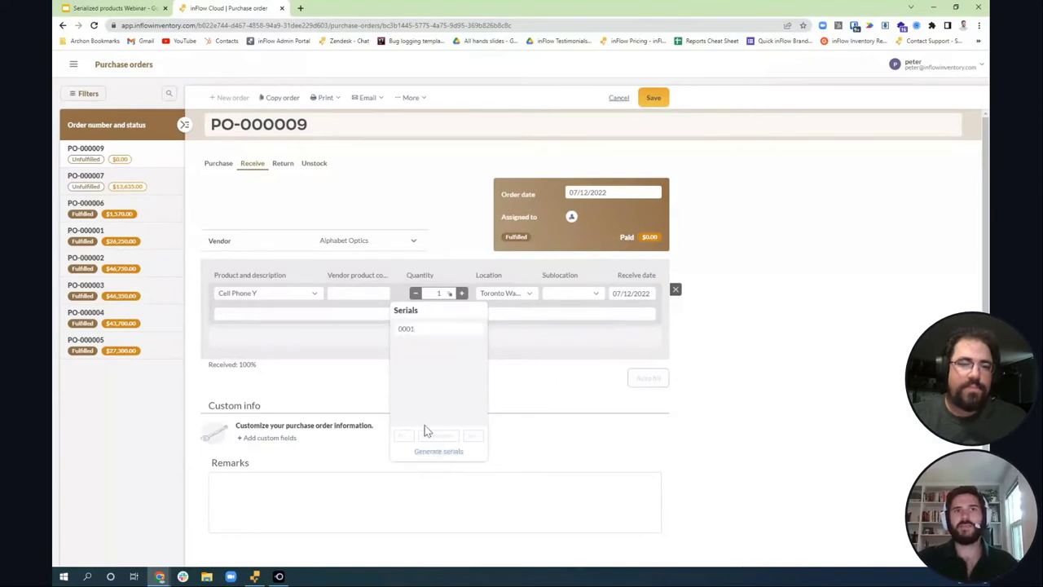
{"action": "left_click", "coordinate": [401, 436]}
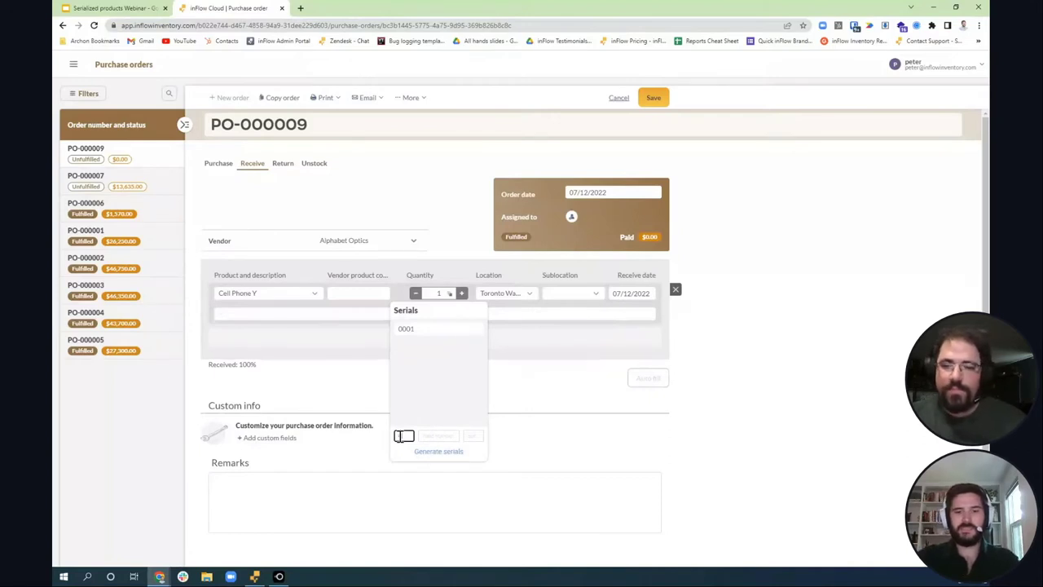
{"action": "left_click", "coordinate": [432, 437]}
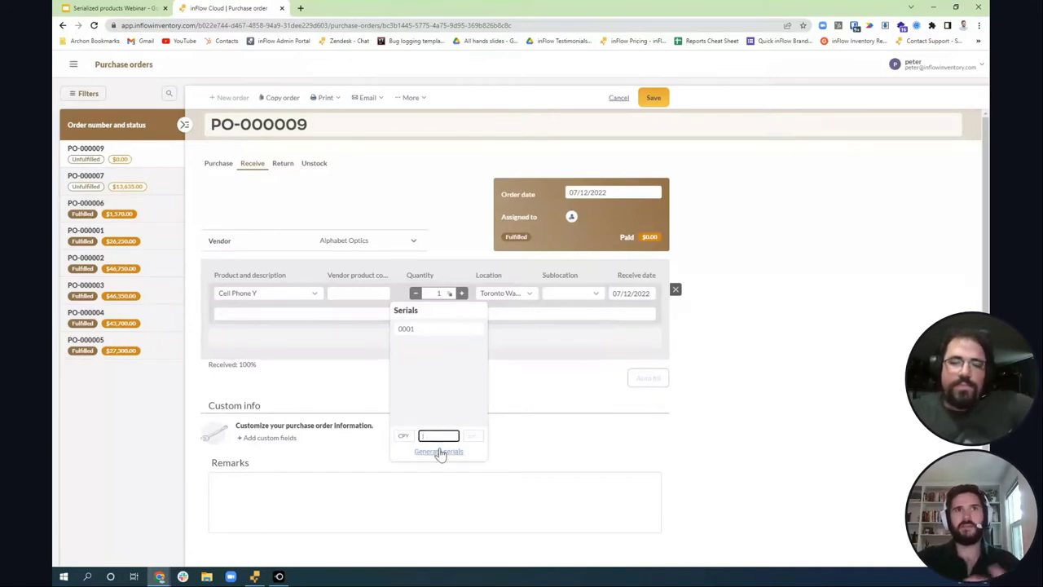
{"action": "left_click", "coordinate": [438, 377]}
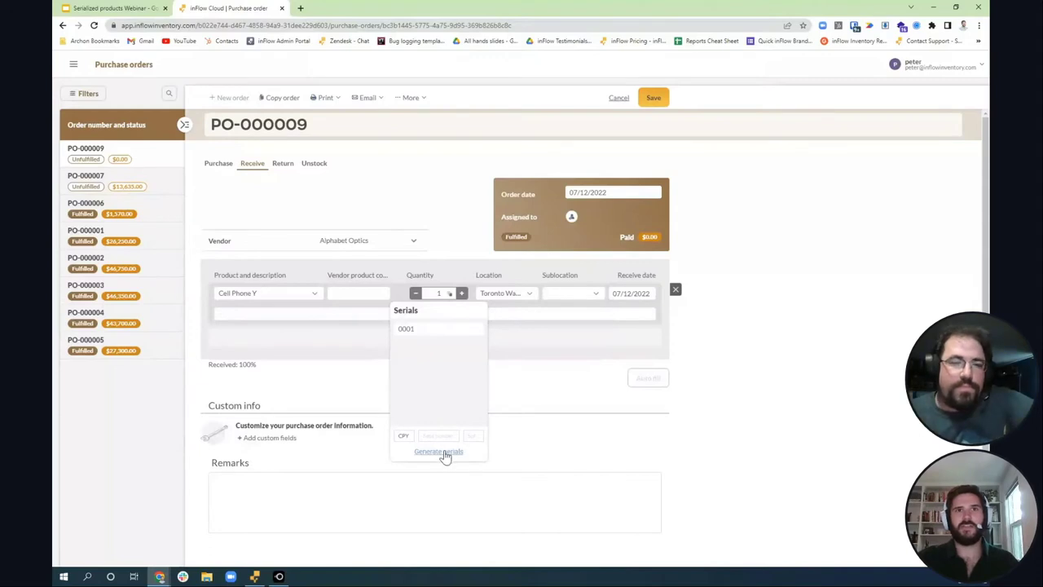
{"action": "left_click", "coordinate": [655, 98]}
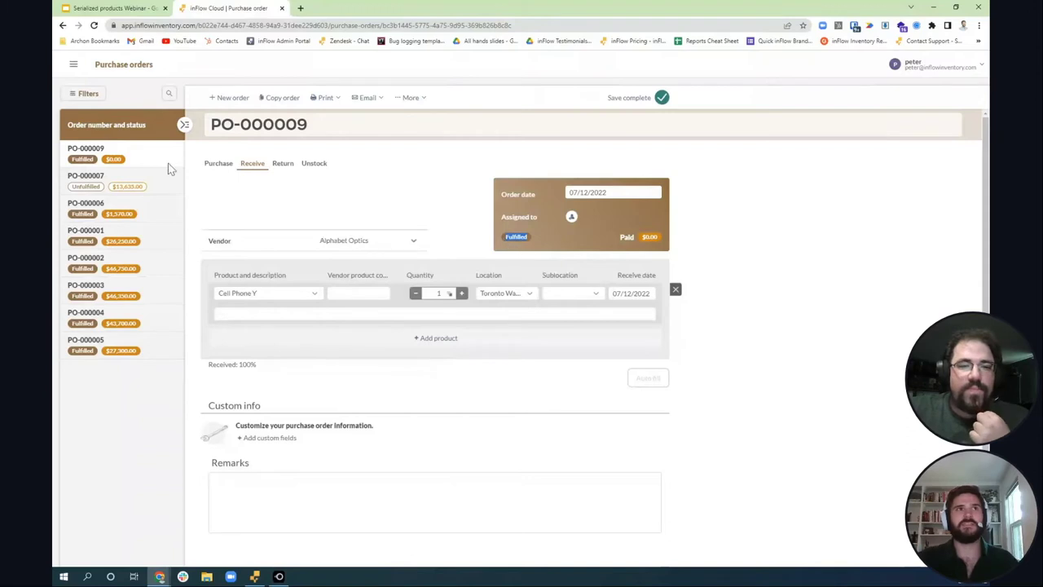
Step: Open the Cell Phone Y product record and check the serials of its stock at Toronto Warehouse
{"action": "left_click", "coordinate": [73, 64]}
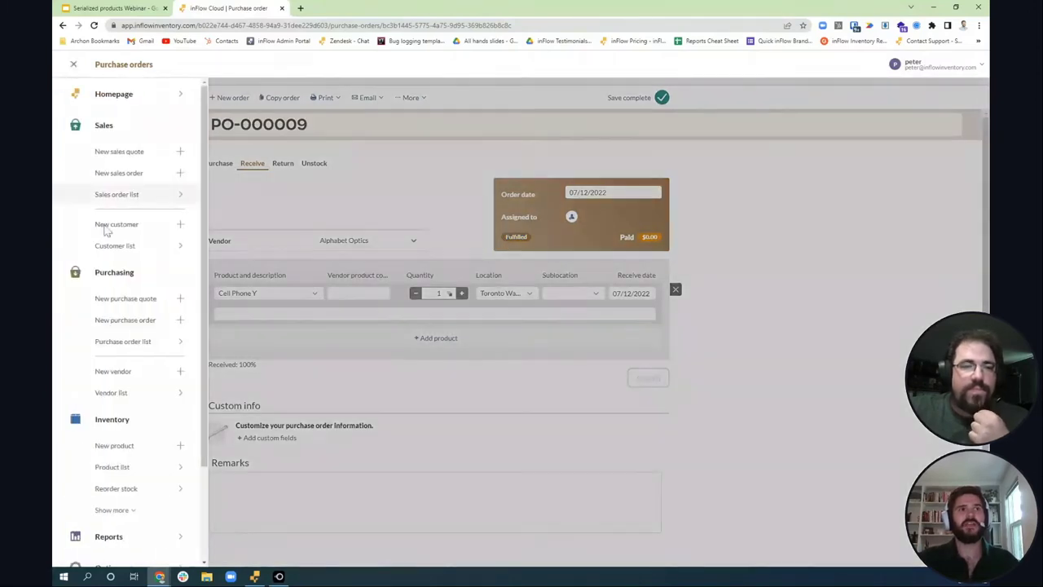
{"action": "left_click", "coordinate": [135, 468]}
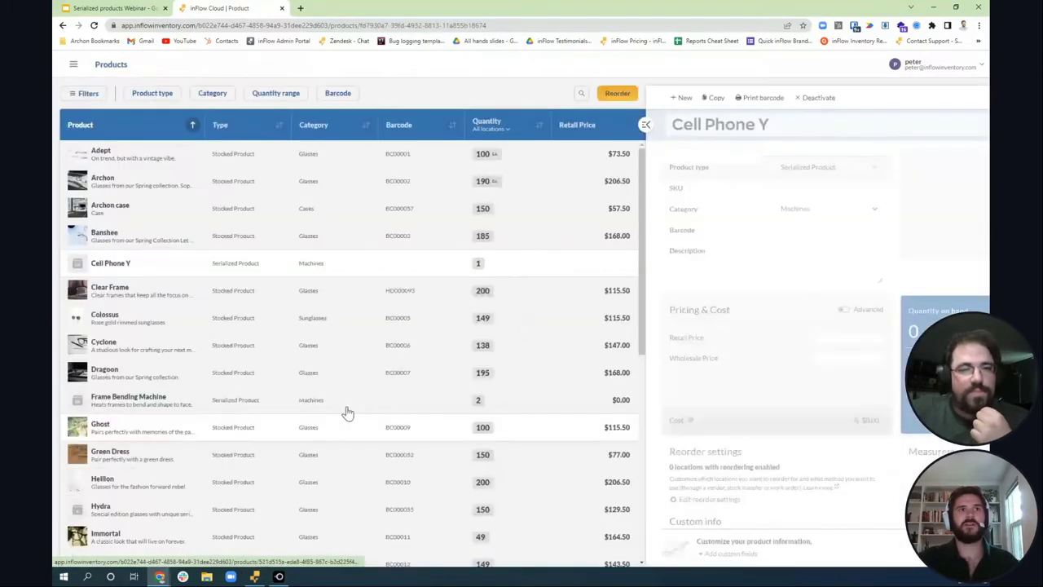
{"action": "left_click", "coordinate": [160, 263]}
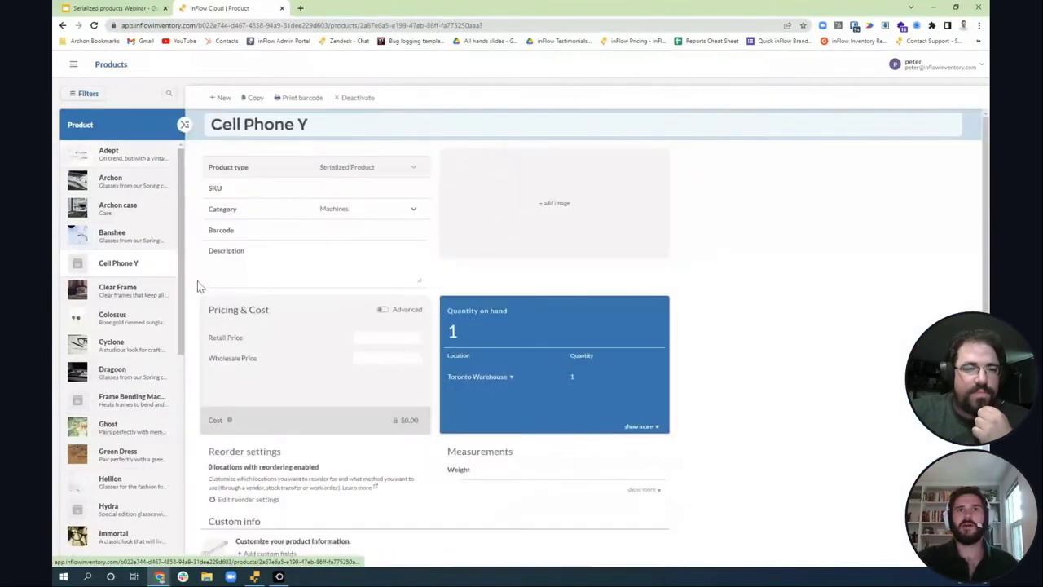
{"action": "left_click", "coordinate": [510, 381]}
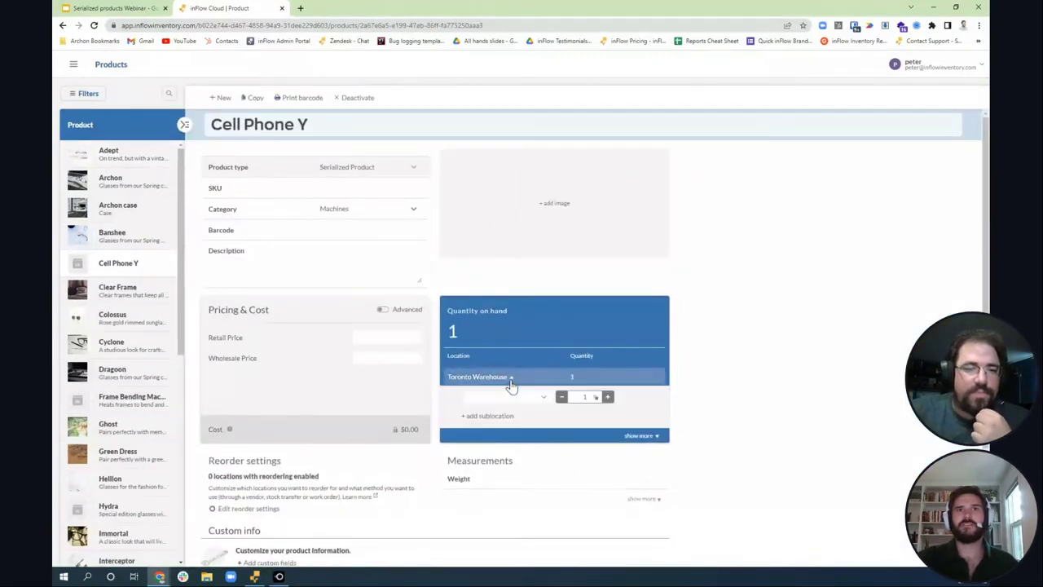
{"action": "left_click", "coordinate": [596, 397]}
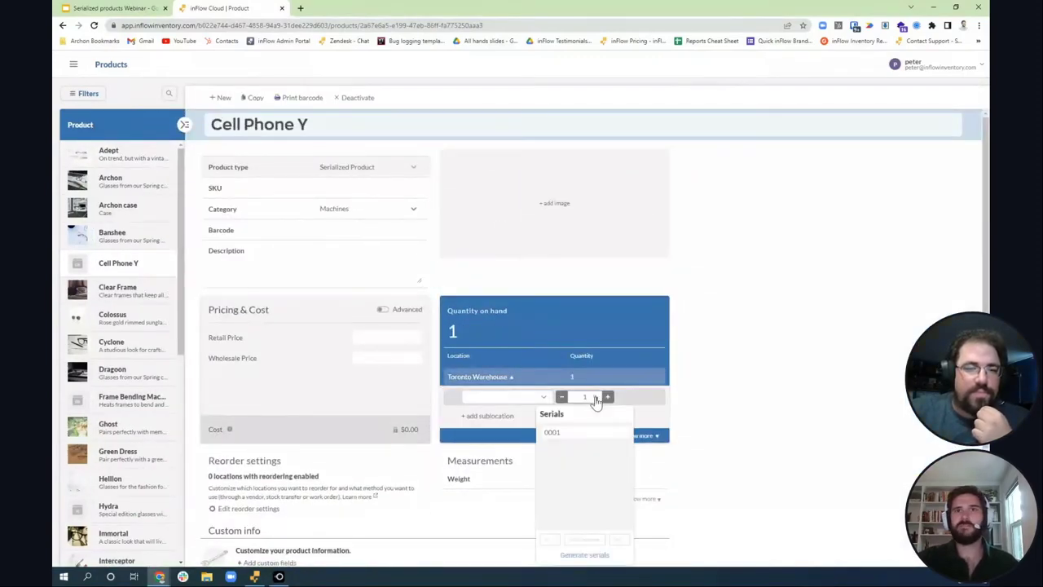
{"action": "left_click", "coordinate": [582, 432]}
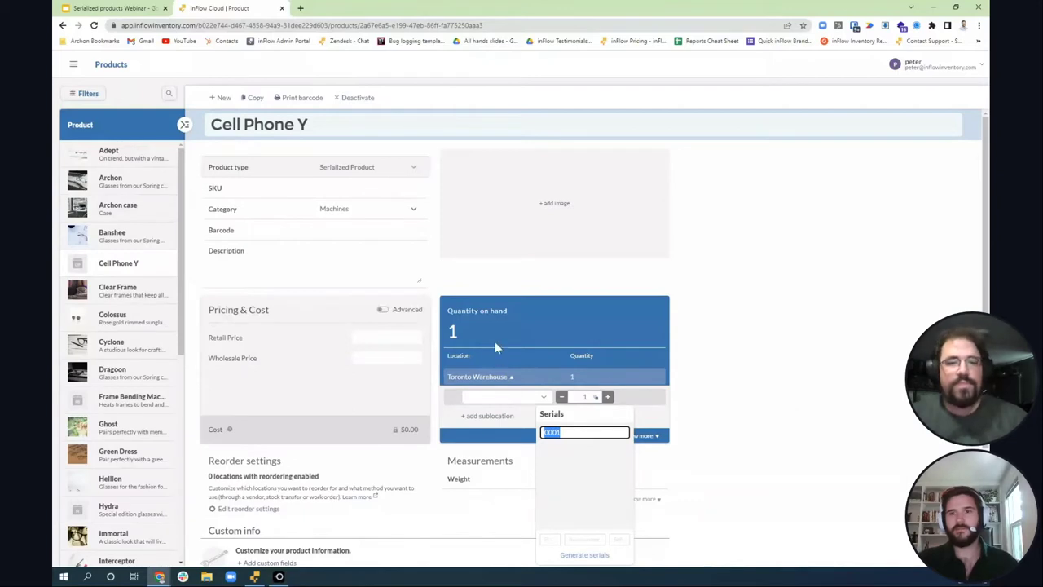
{"action": "left_click", "coordinate": [695, 341]}
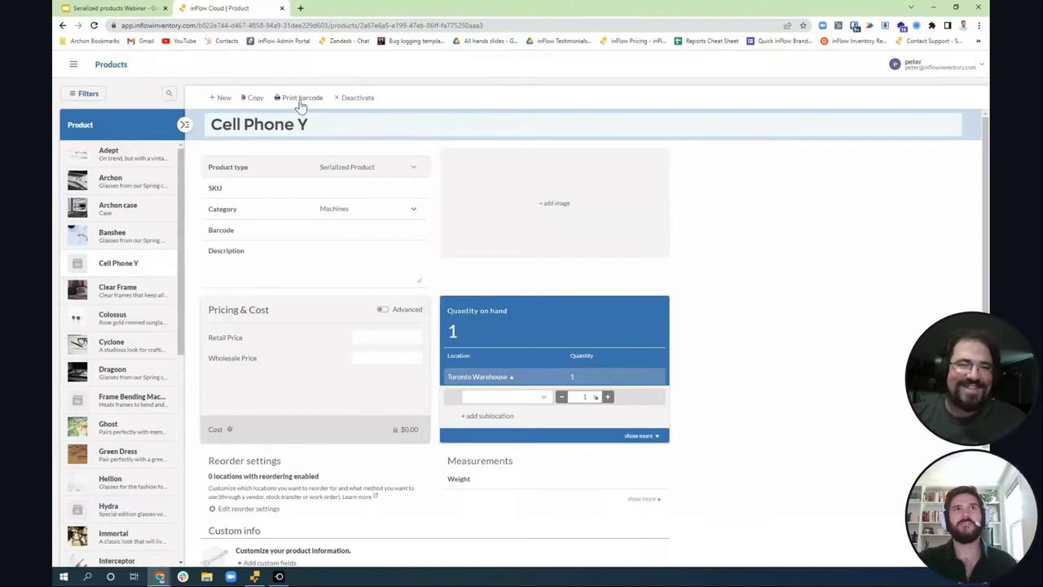
Step: Set the barcode of Cell Phone Y to 12345 and save the product
{"action": "left_click", "coordinate": [357, 232]}
{"action": "type", "text": "12345"}
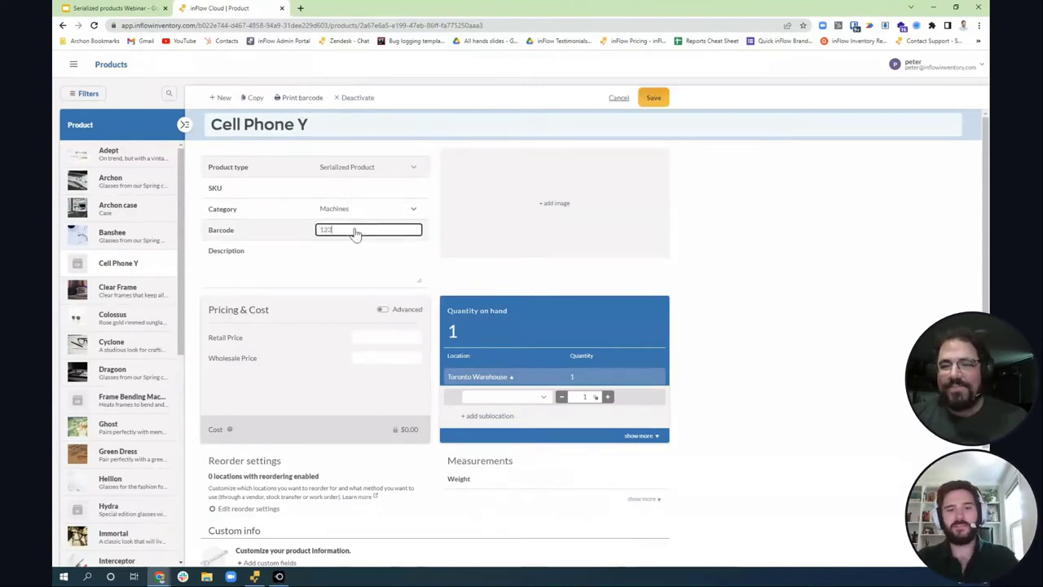
{"action": "left_click", "coordinate": [652, 99]}
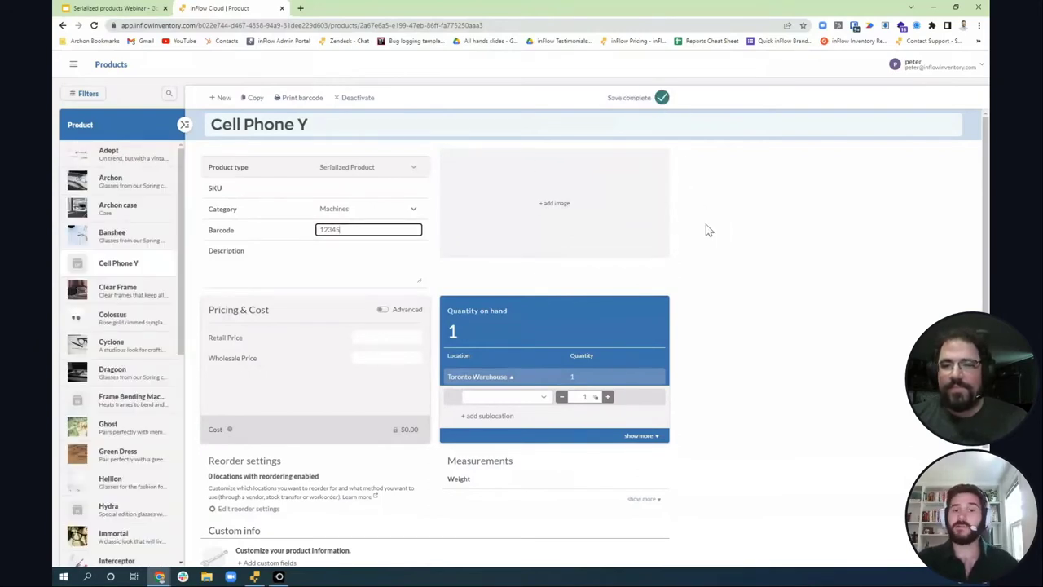
Step: Preview the barcode label of Cell Phone Y with the serial.label layout template, and close the preview without printing
{"action": "left_click", "coordinate": [306, 100]}
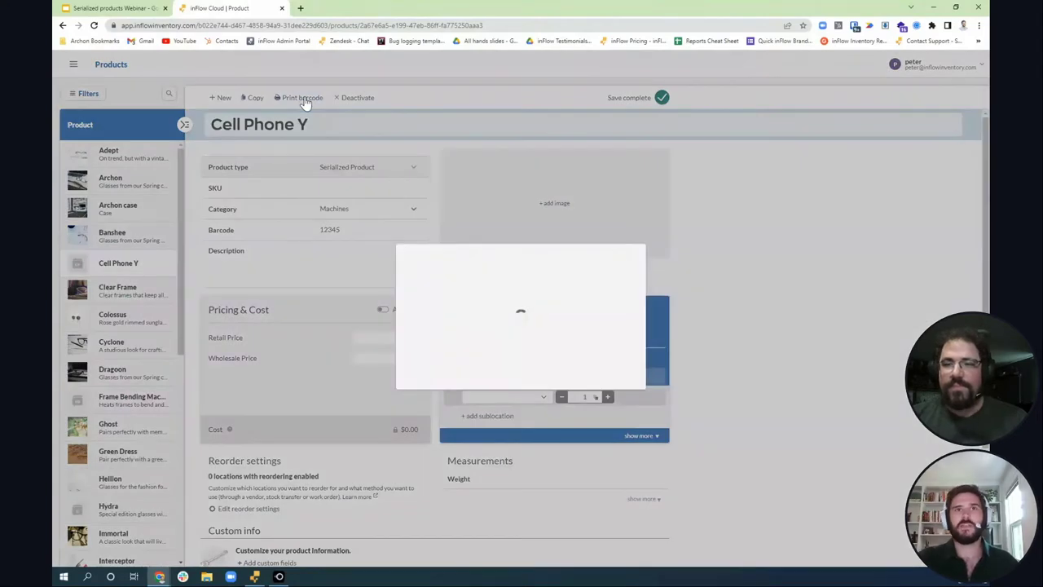
{"action": "left_click", "coordinate": [568, 324]}
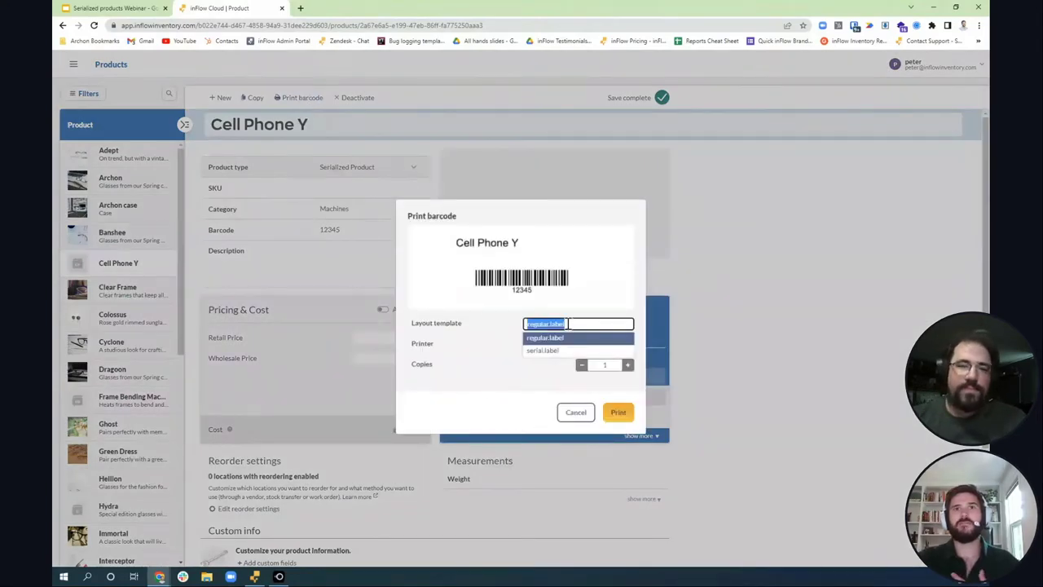
{"action": "left_click", "coordinate": [561, 349]}
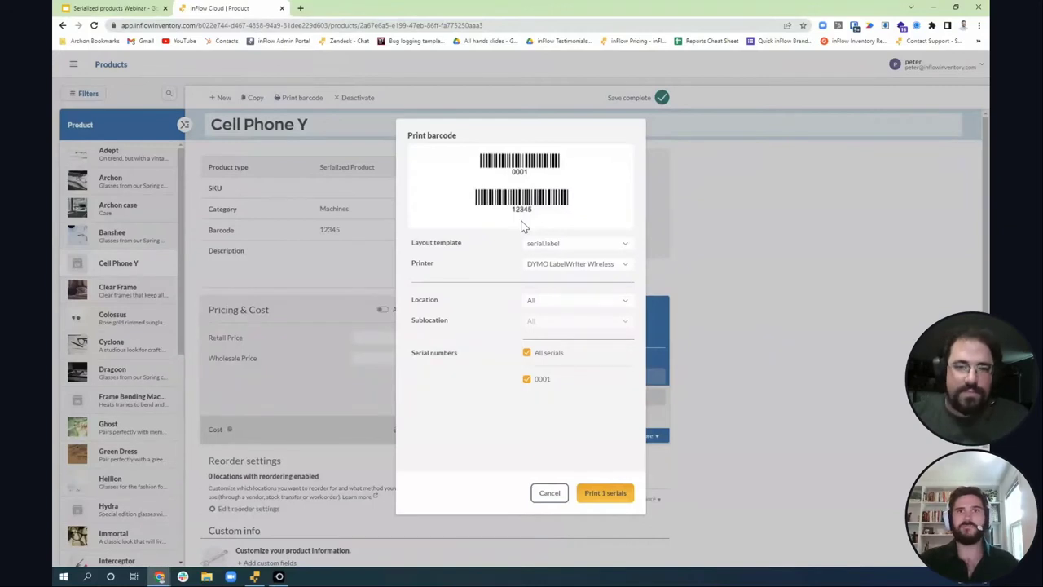
{"action": "left_click", "coordinate": [548, 493]}
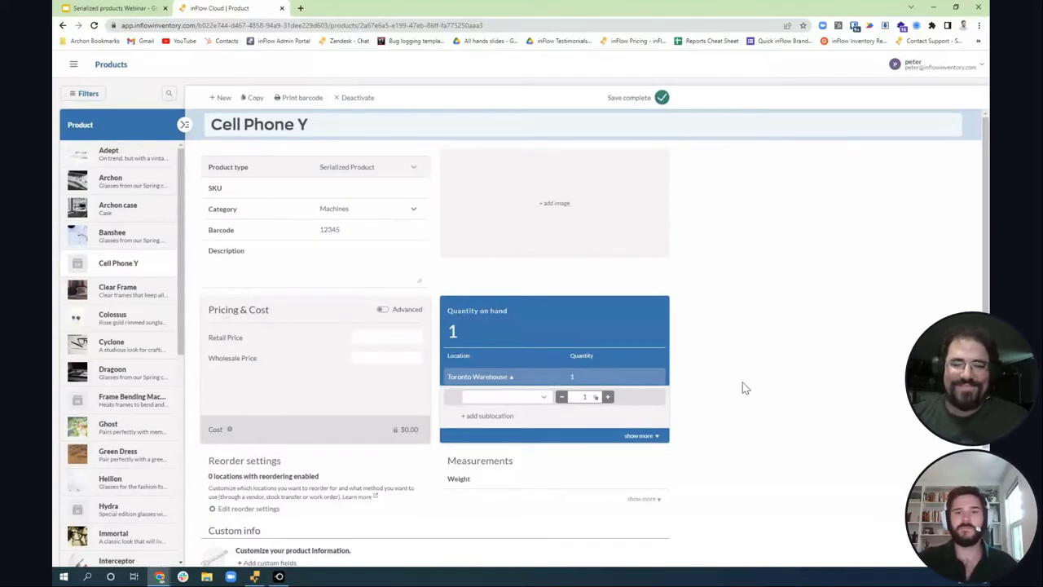
Step: Create a sales order for the customer Active Vision and add Cell Phone Y with quantity 1
{"action": "left_click", "coordinate": [71, 69]}
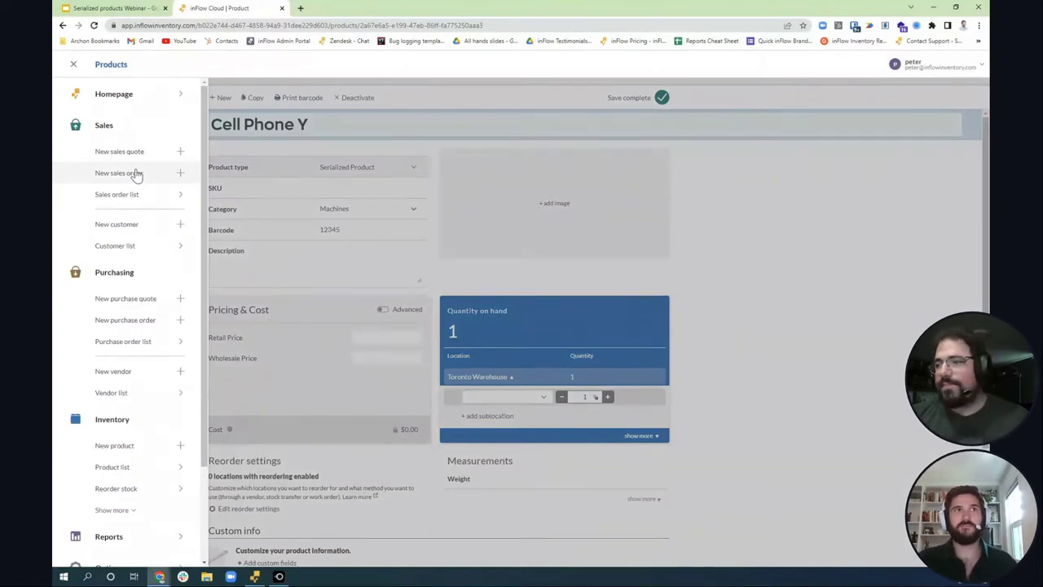
{"action": "left_click", "coordinate": [119, 173]}
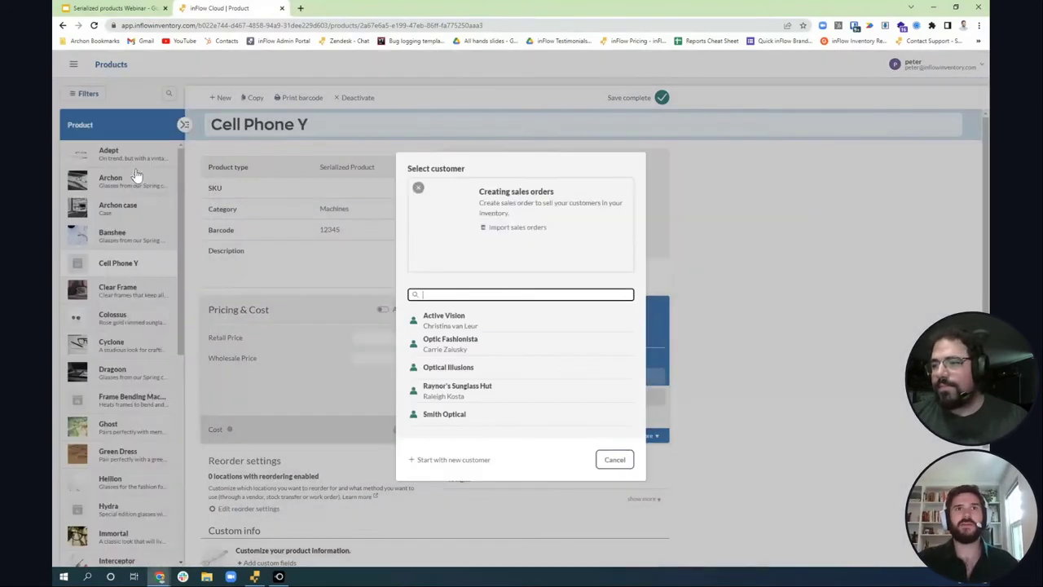
{"action": "left_click", "coordinate": [461, 328]}
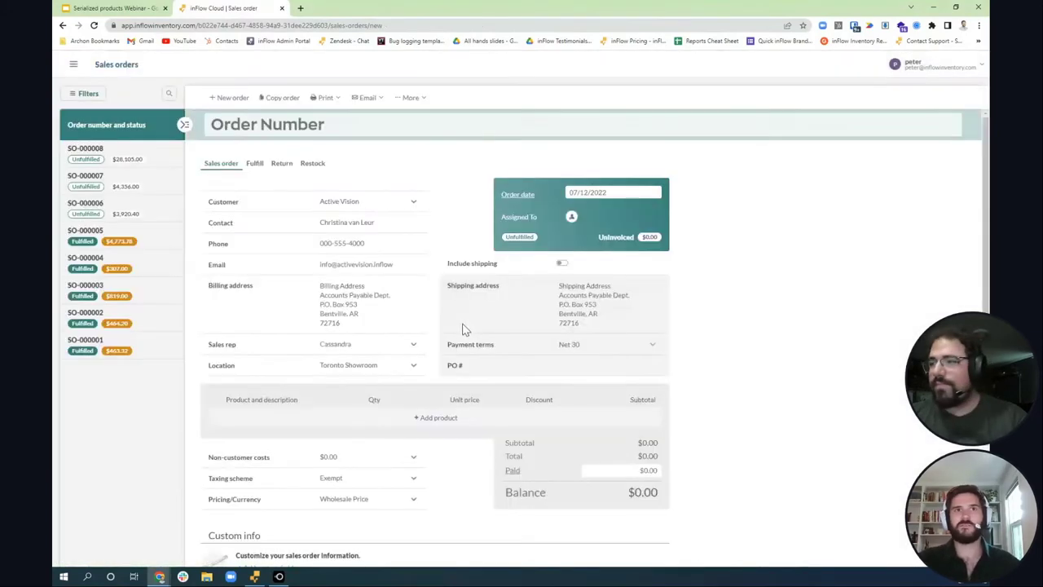
{"action": "left_click", "coordinate": [432, 416]}
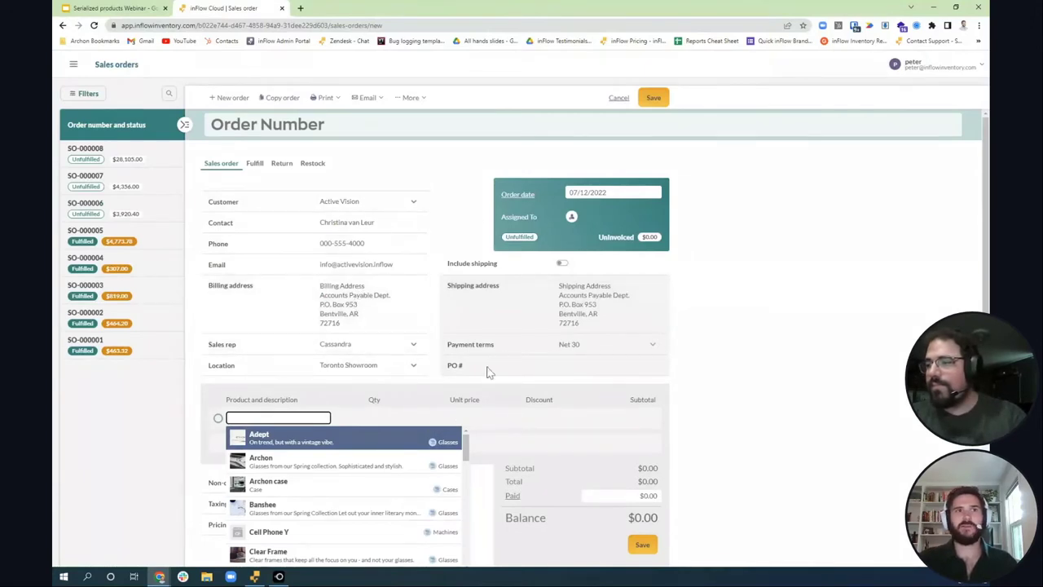
{"action": "type", "text": "CELL"}
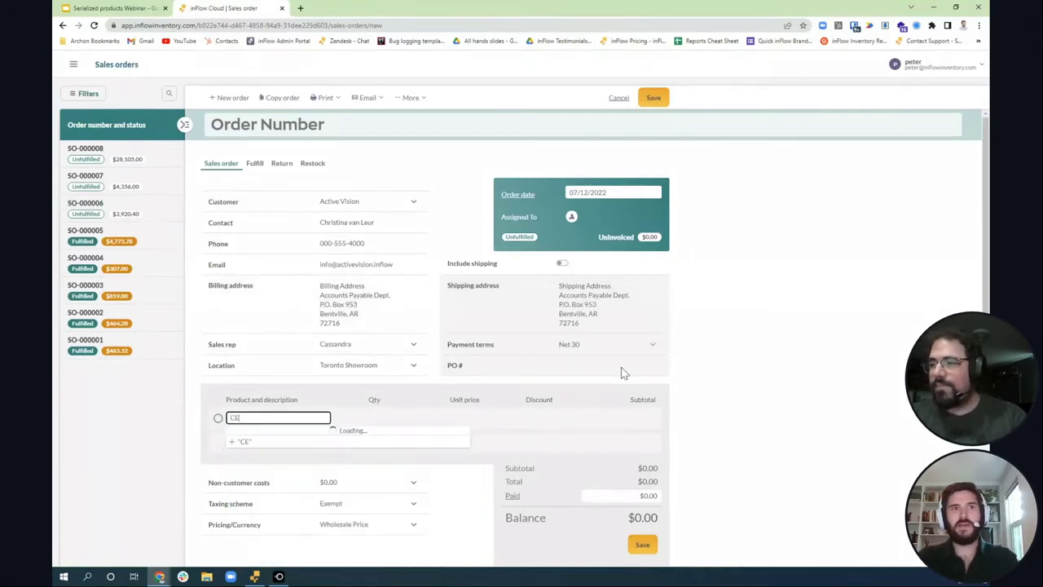
{"action": "left_click", "coordinate": [382, 441]}
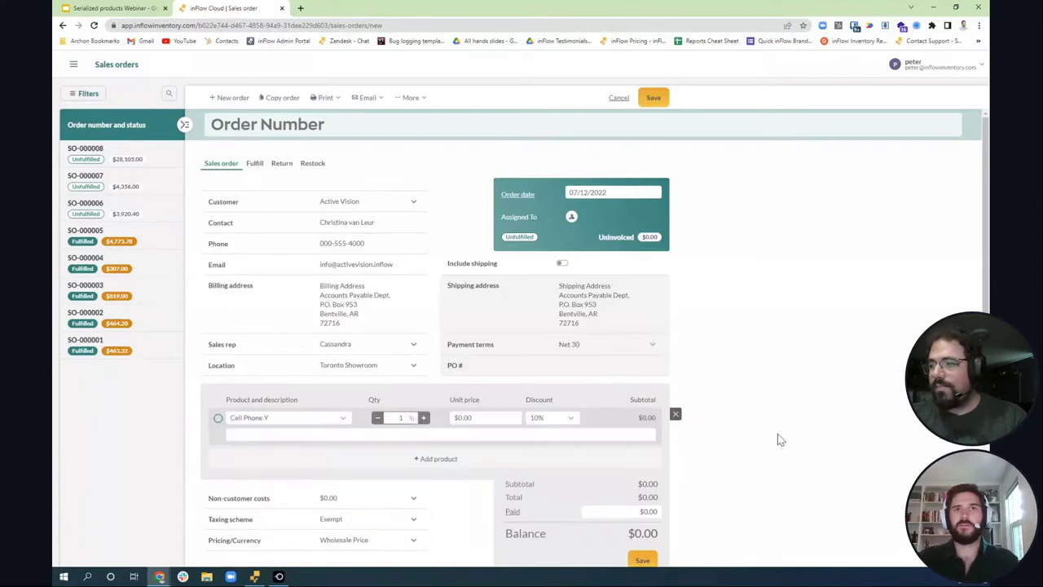
Step: Set the sales order's location to Toronto Warehouse, and save the order without choosing a serial
{"action": "scroll", "coordinate": [464, 387], "scroll_direction": "down", "scroll_amount": 1}
{"action": "mouse_move", "coordinate": [364, 321]}
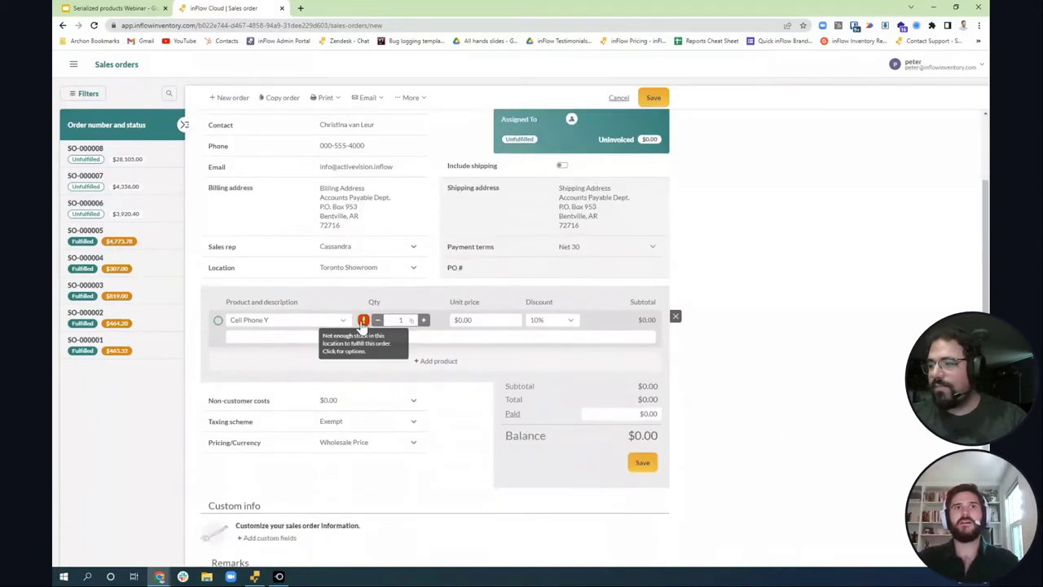
{"action": "left_click", "coordinate": [364, 321]}
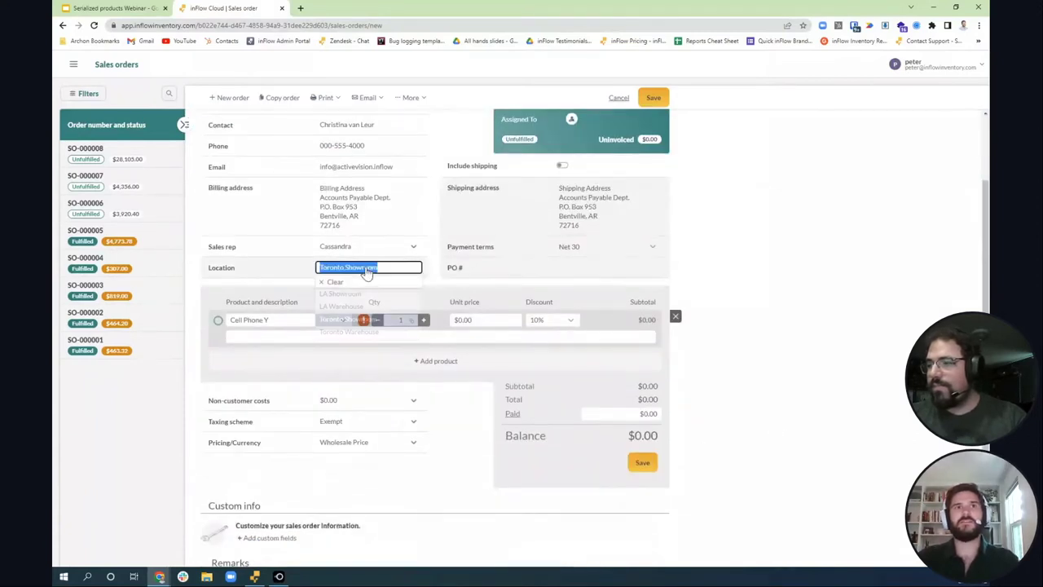
{"action": "left_click", "coordinate": [367, 333]}
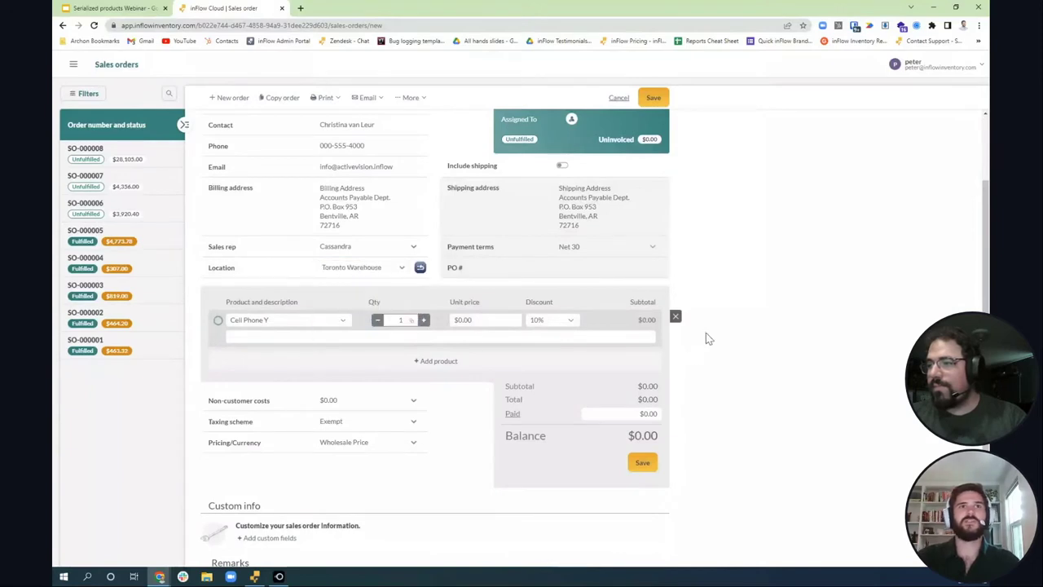
{"action": "left_click", "coordinate": [412, 324]}
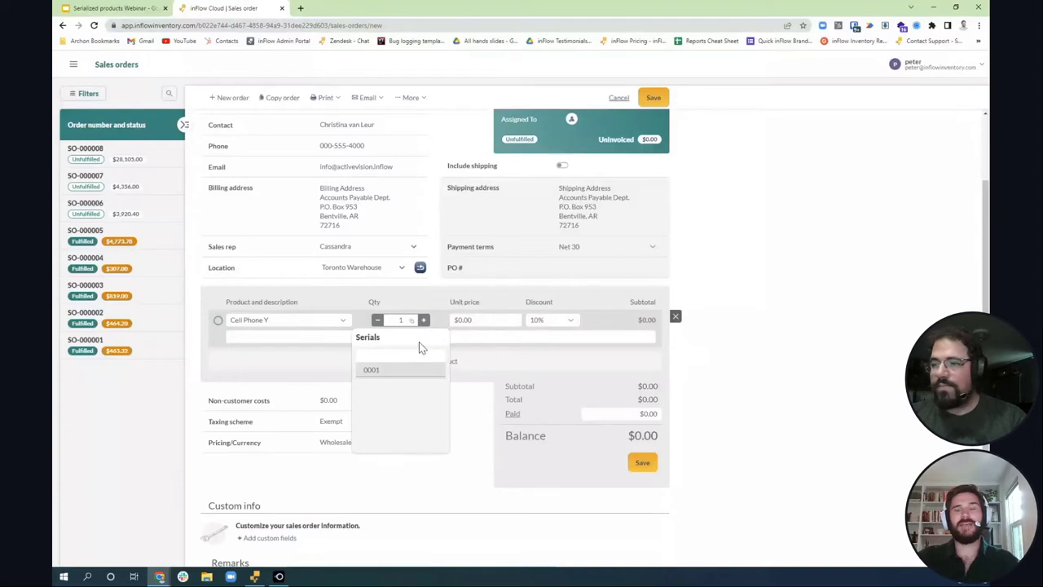
{"action": "left_click", "coordinate": [655, 97]}
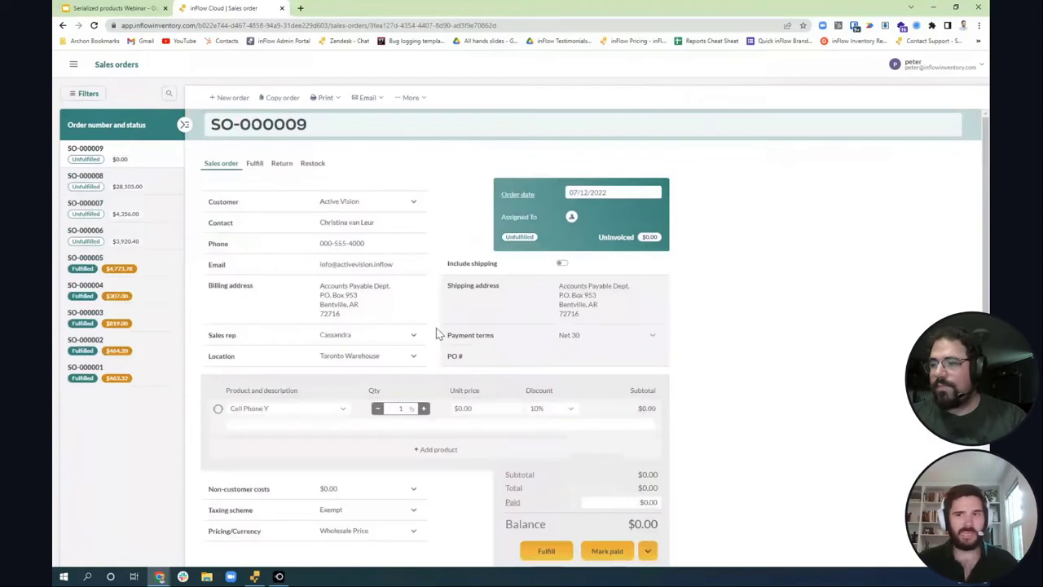
Step: Assign serial 0001 to the ordered Cell Phone Y, save, and fulfill the sales order
{"action": "left_click", "coordinate": [411, 410]}
{"action": "type", "text": "0001"}
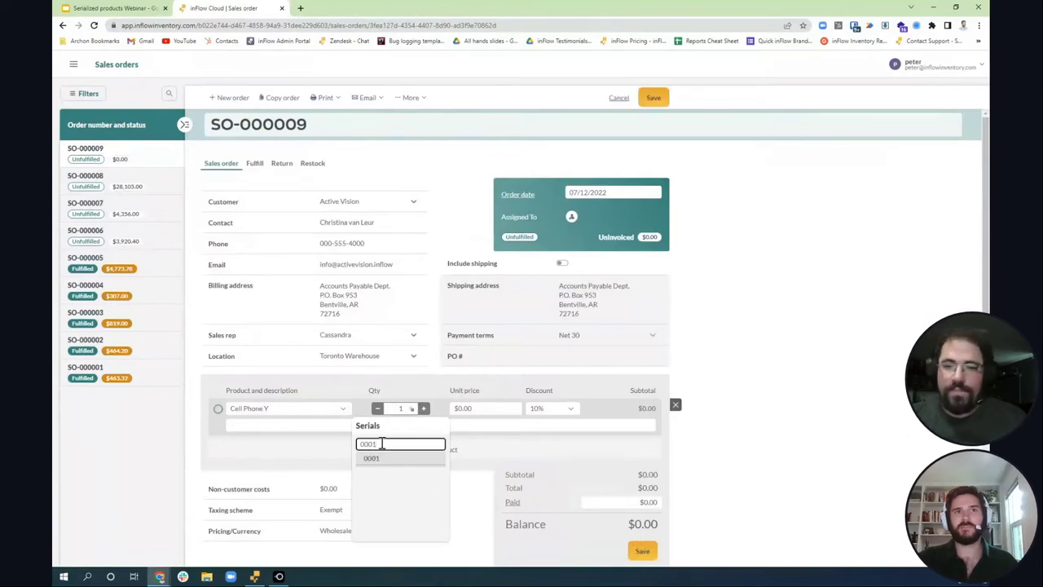
{"action": "left_click", "coordinate": [655, 99]}
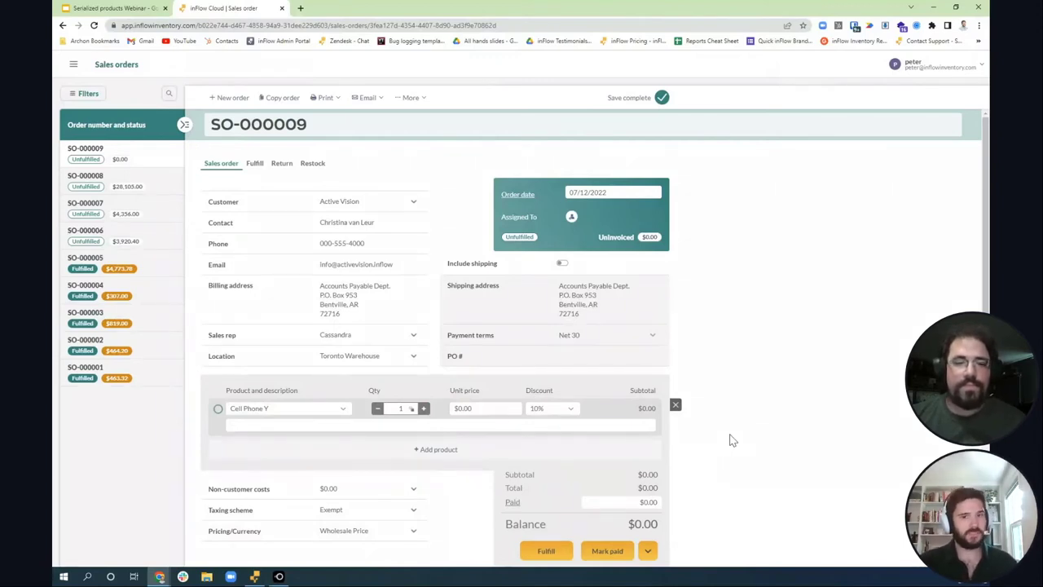
{"action": "scroll", "coordinate": [693, 460], "scroll_direction": "down", "scroll_amount": 1}
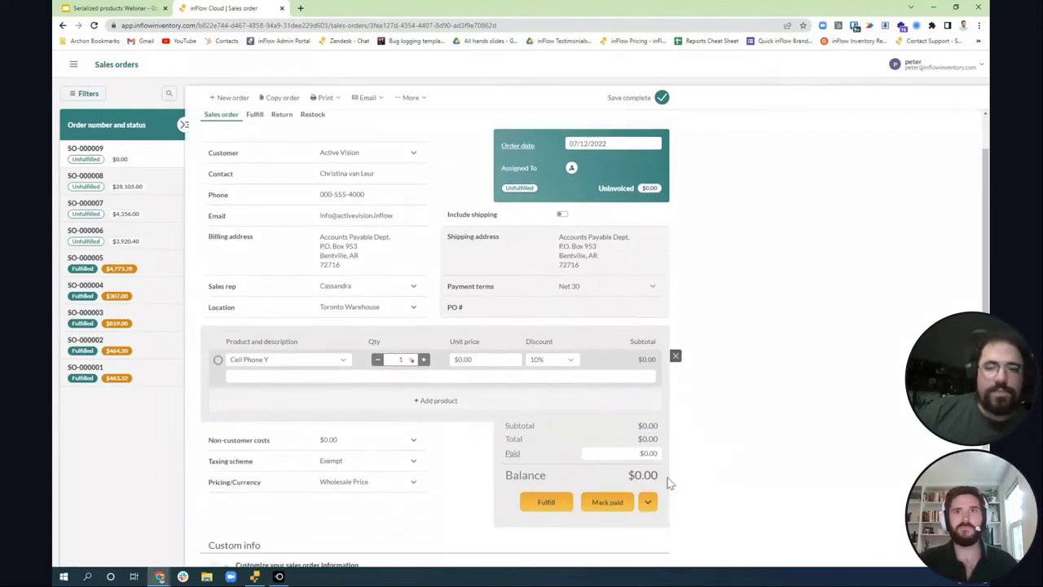
{"action": "left_click", "coordinate": [560, 506]}
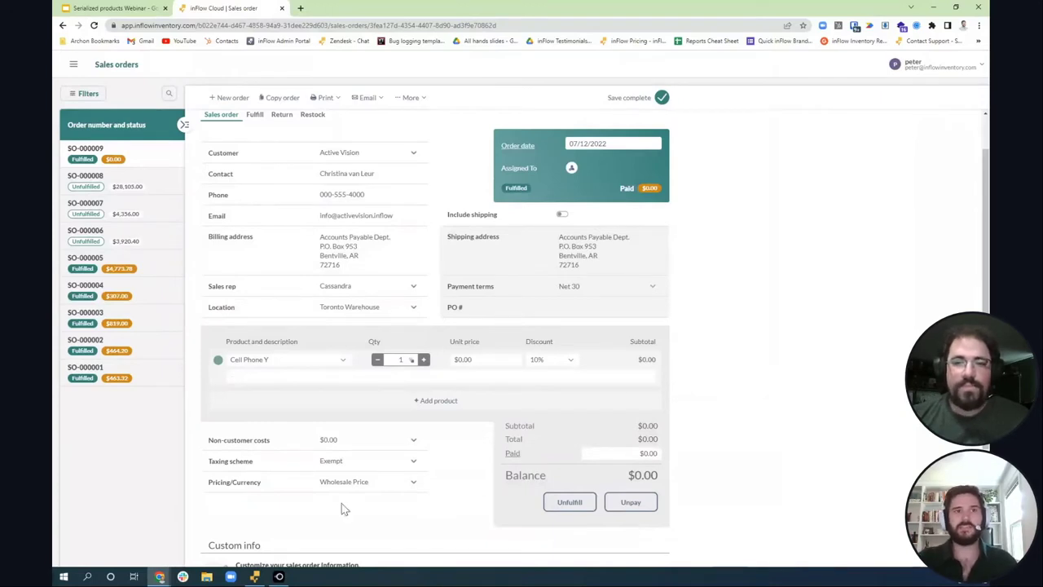
Step: Switch to the inFlow desktop app and filter the movement history, with serial numbers shown, by serial 0001
{"action": "left_click", "coordinate": [256, 577]}
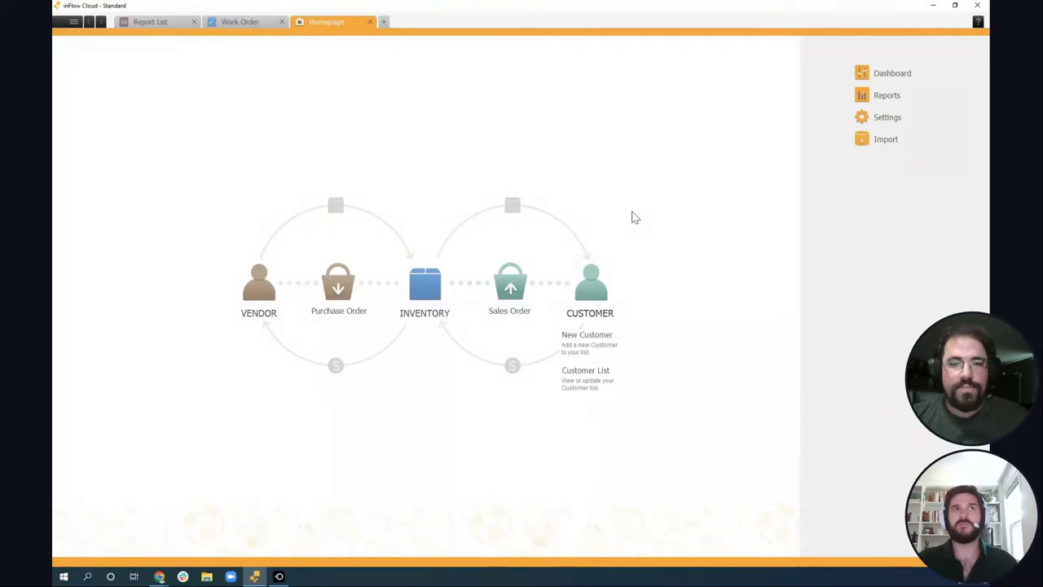
{"action": "left_click", "coordinate": [72, 24]}
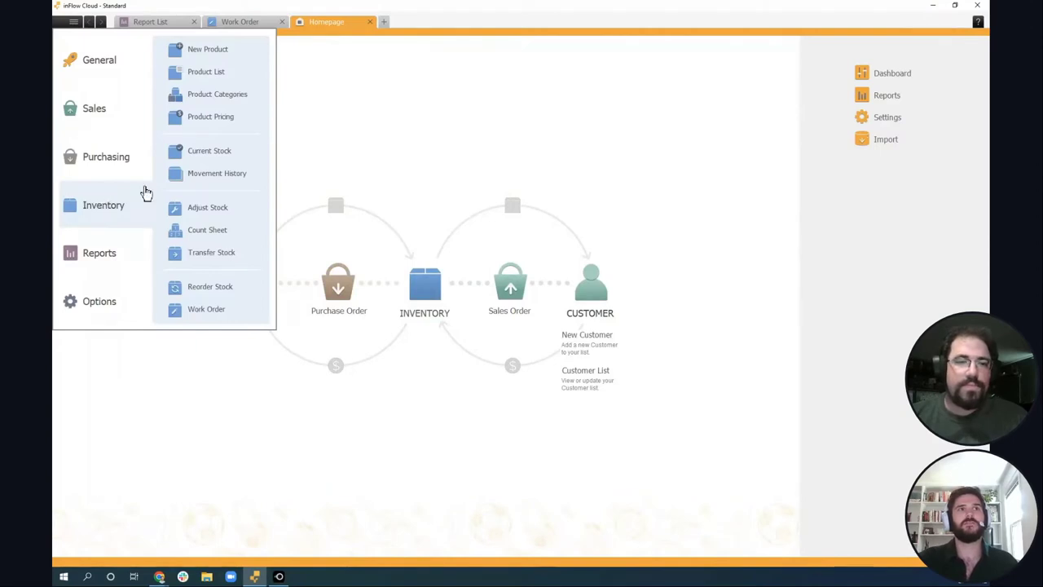
{"action": "left_click", "coordinate": [195, 176]}
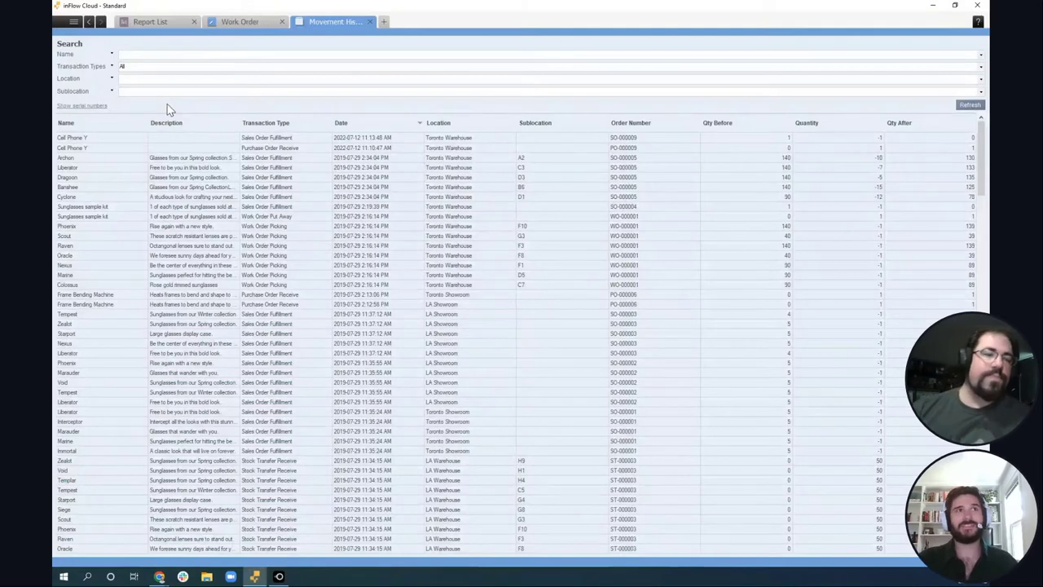
{"action": "left_click", "coordinate": [90, 107]}
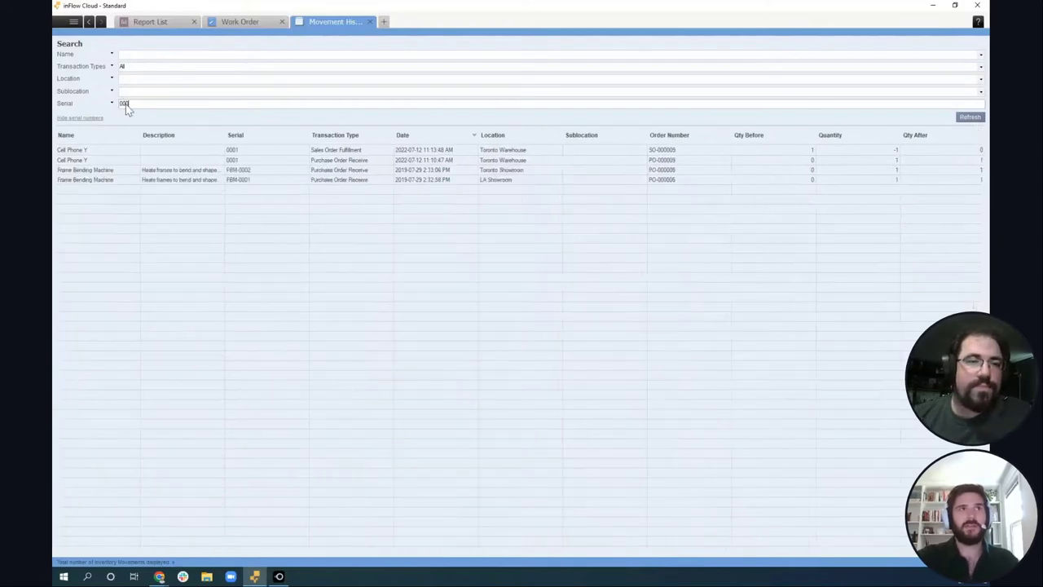
{"action": "type", "text": "1"}
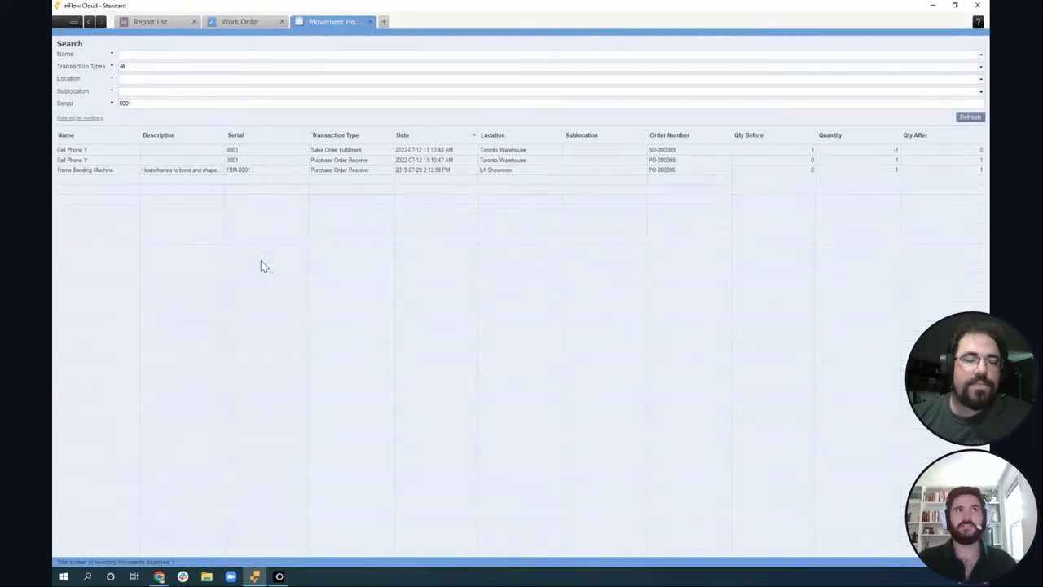
Step: Open the sales order behind Cell Phone Y's fulfillment movement, view its version history, and close the history without reverting
{"action": "left_click", "coordinate": [288, 162]}
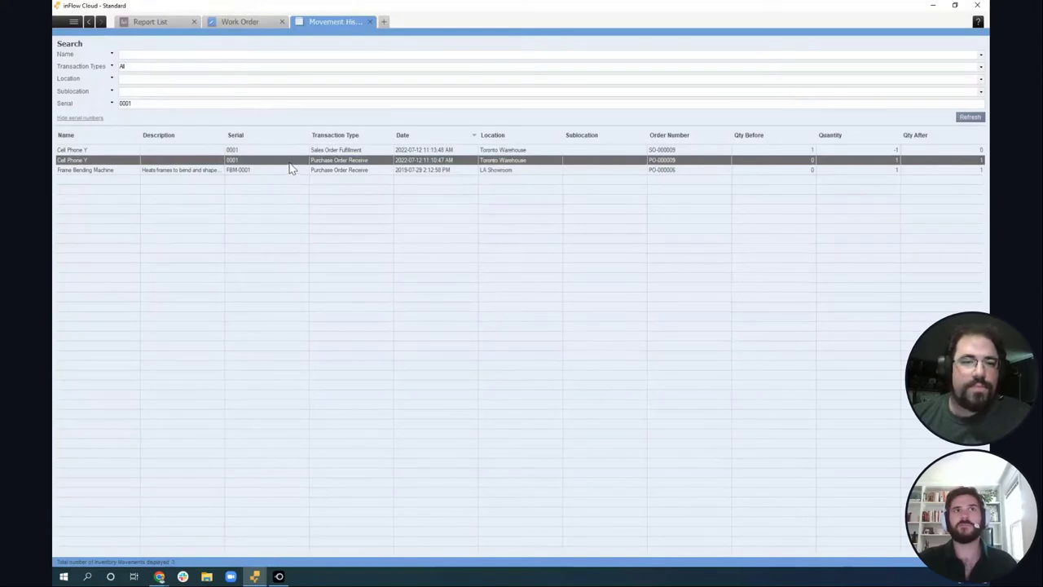
{"action": "left_click", "coordinate": [289, 153]}
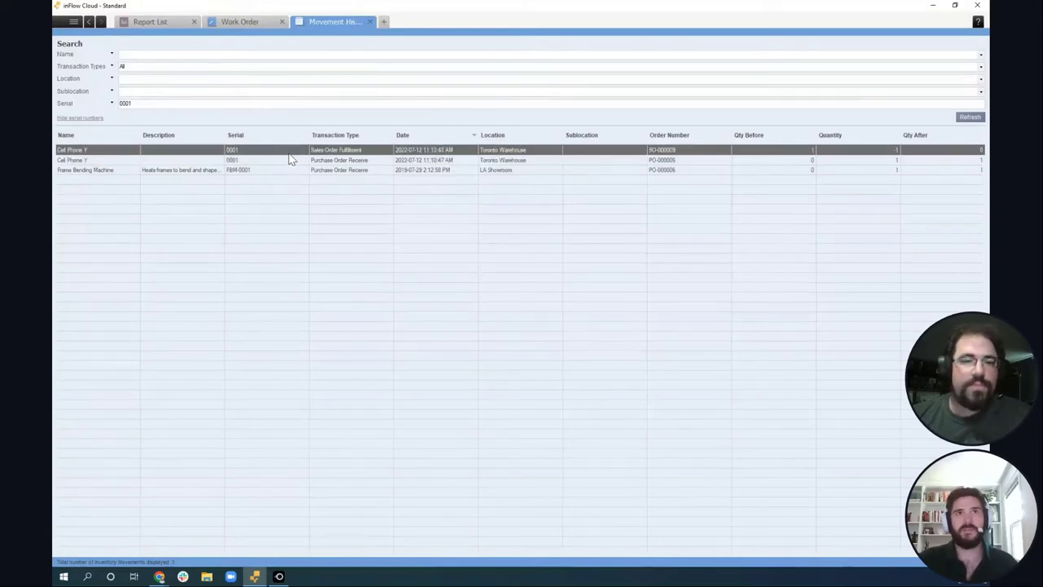
{"action": "double_click", "coordinate": [288, 154]}
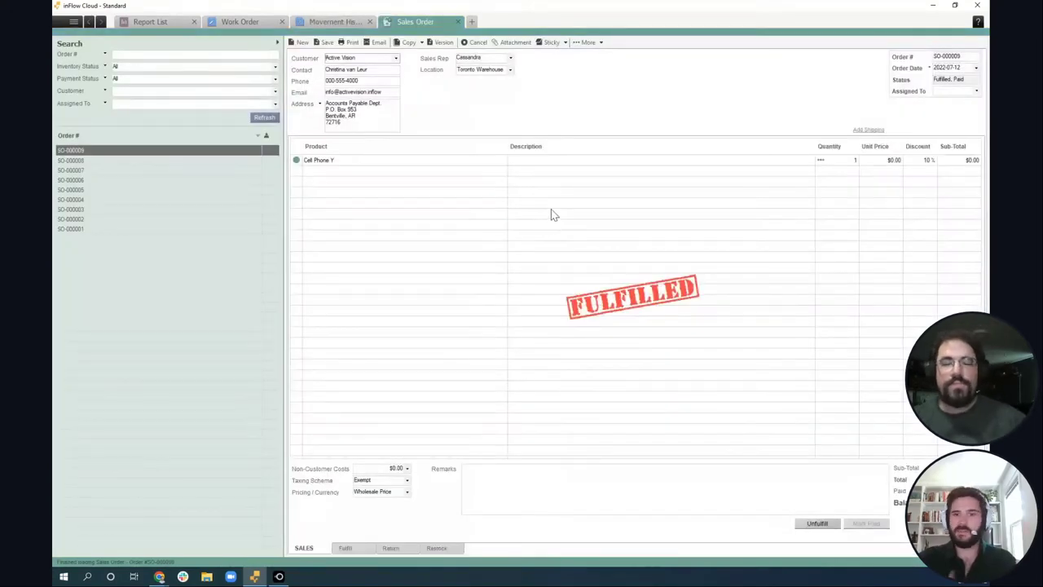
{"action": "left_click", "coordinate": [443, 42]}
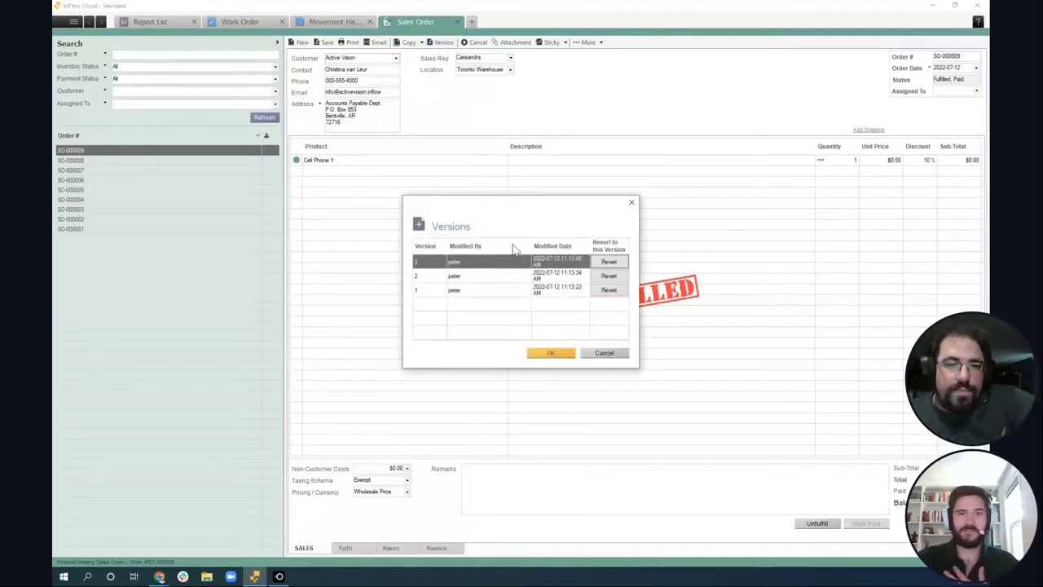
{"action": "left_click", "coordinate": [631, 202]}
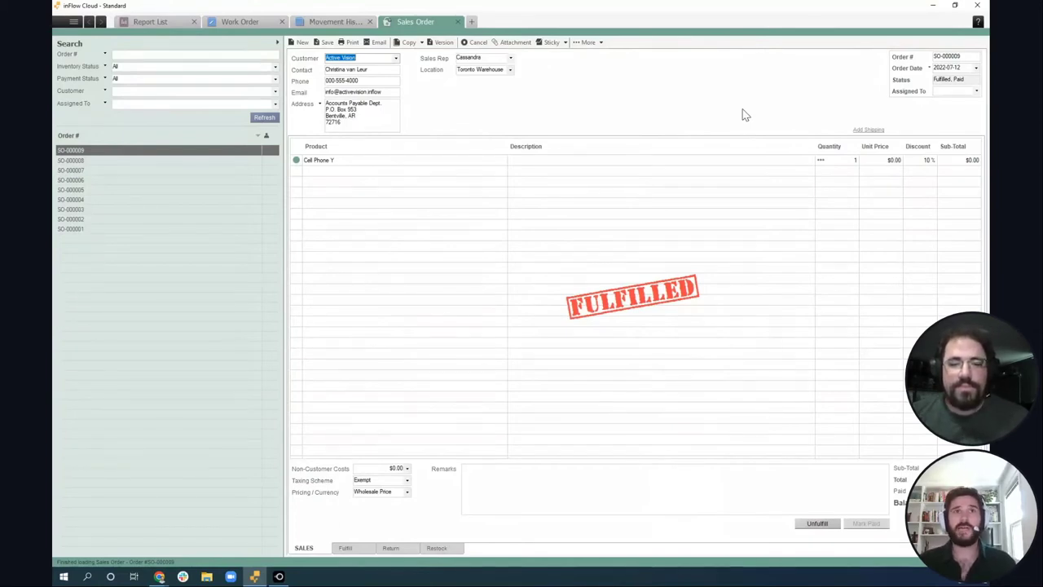
Step: Auto-fill the sales order's return with Cell Phone Y and assign serial 0001 to the returned quantity
{"action": "left_click", "coordinate": [388, 548]}
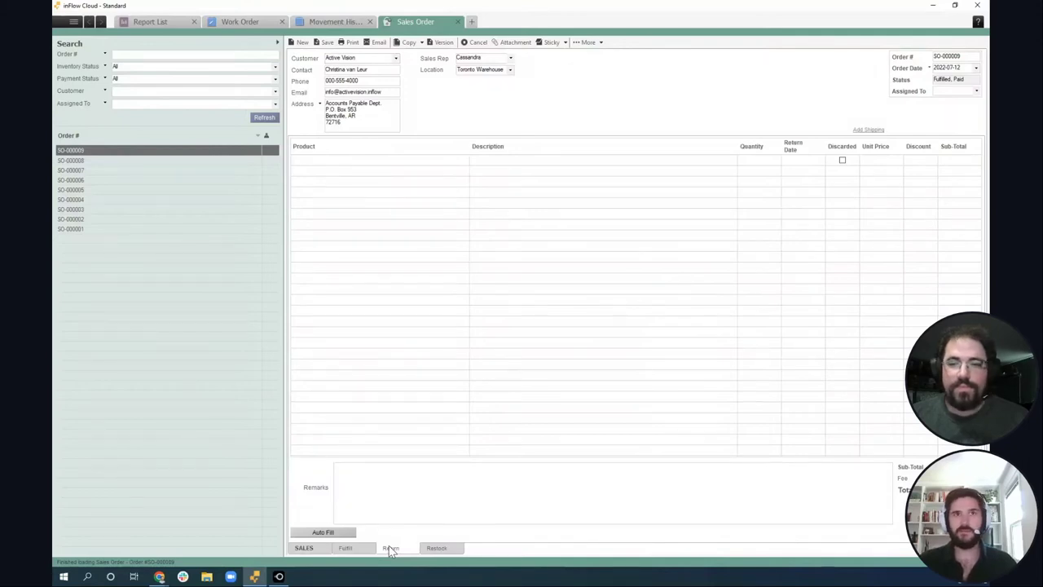
{"action": "left_click", "coordinate": [341, 534]}
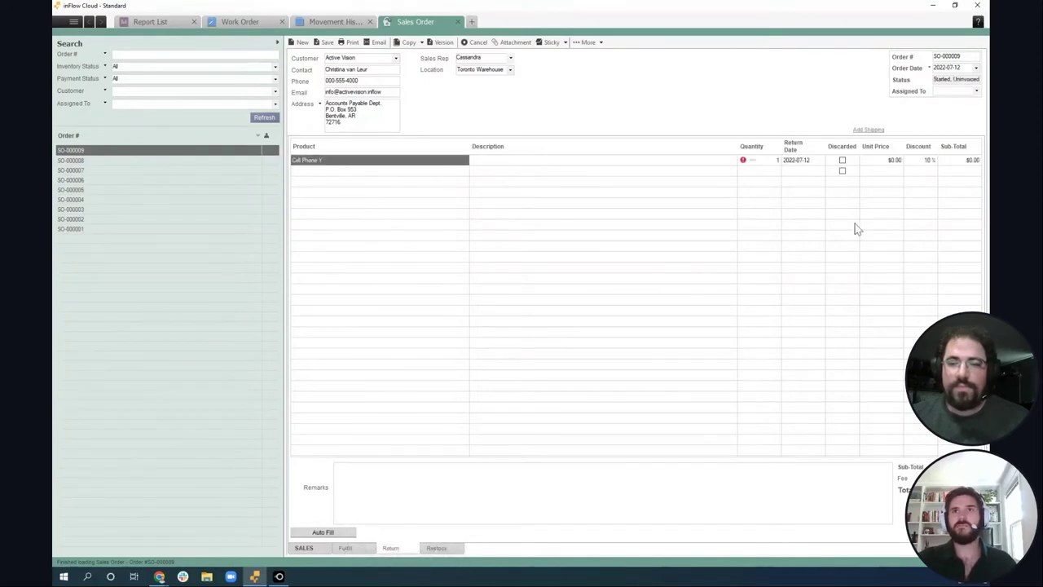
{"action": "left_click", "coordinate": [769, 161]}
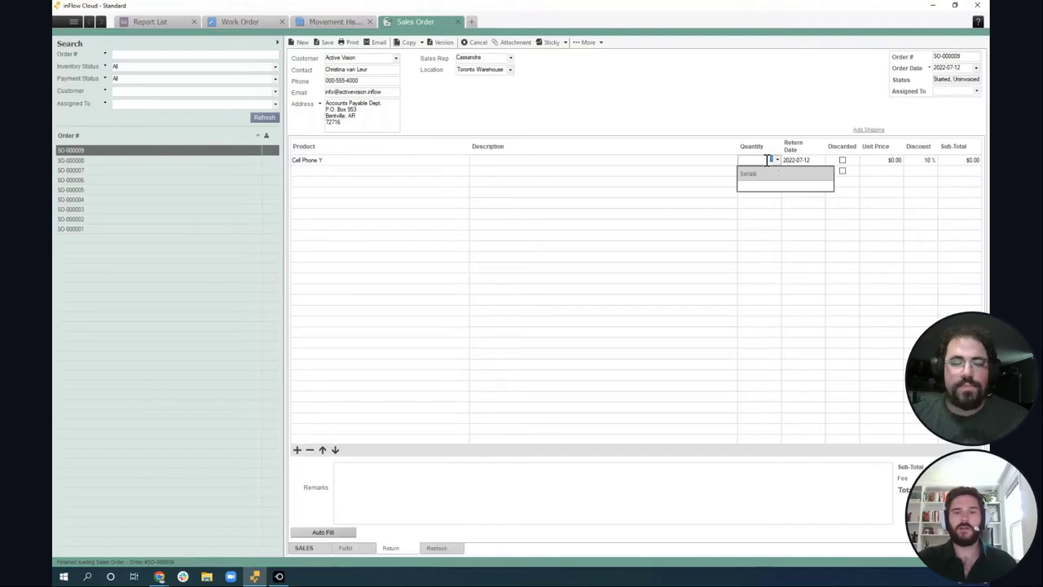
{"action": "left_click", "coordinate": [769, 186]}
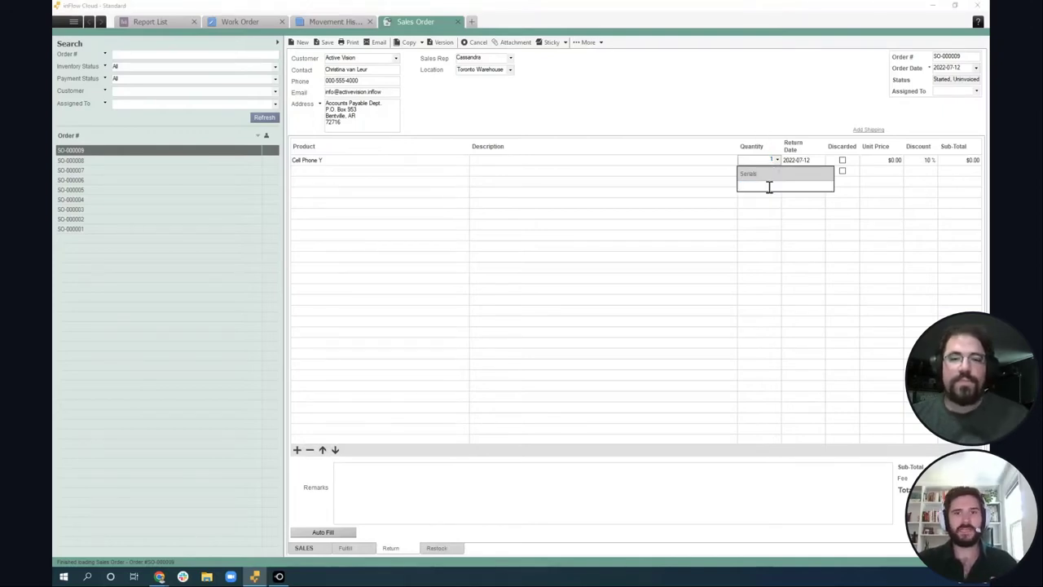
{"action": "type", "text": "0001"}
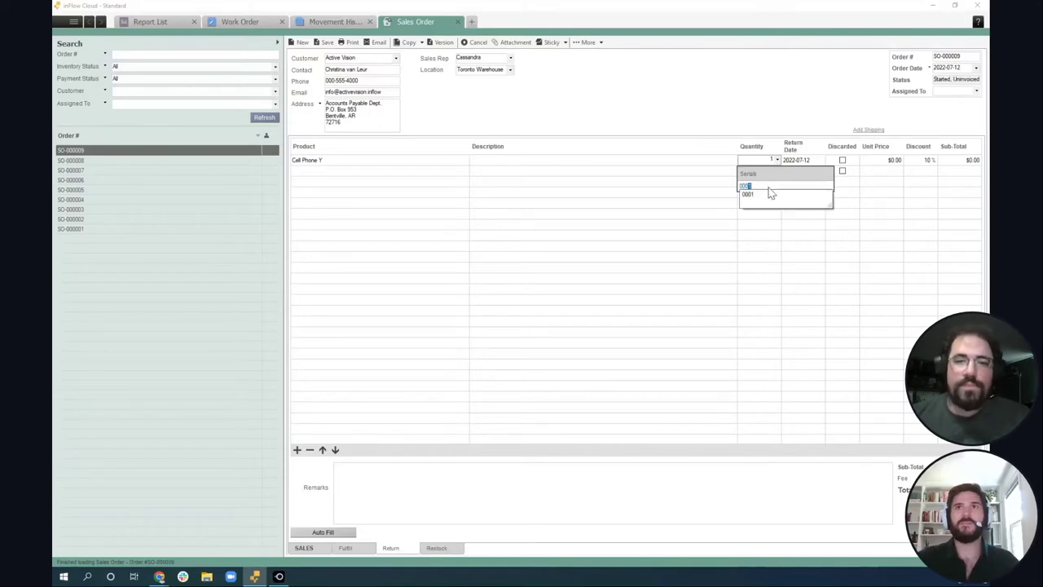
{"action": "left_click", "coordinate": [777, 198]}
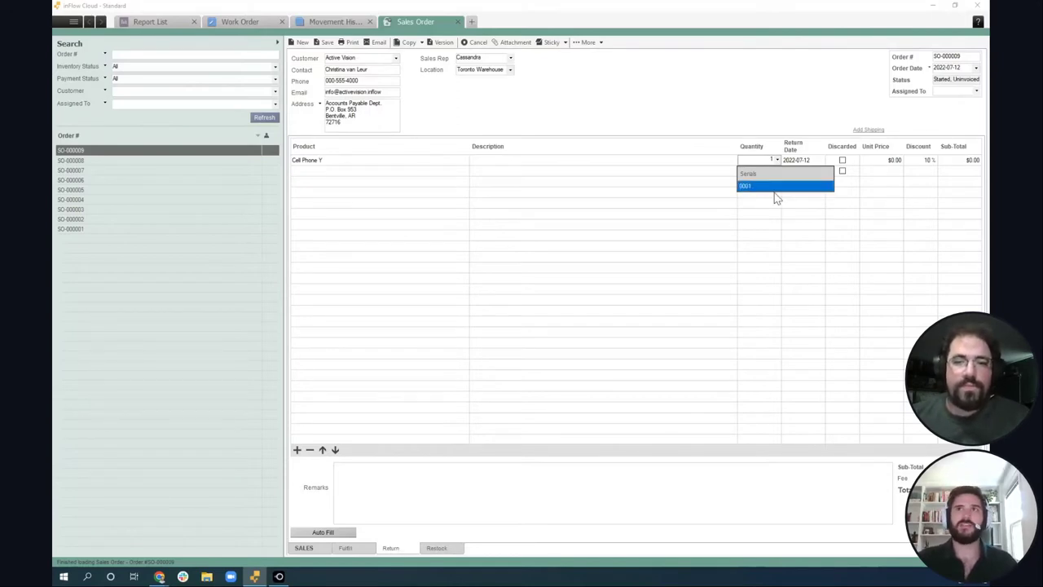
Step: Auto-fill the restock of the returned Cell Phone Y and save the sales order
{"action": "left_click", "coordinate": [440, 548]}
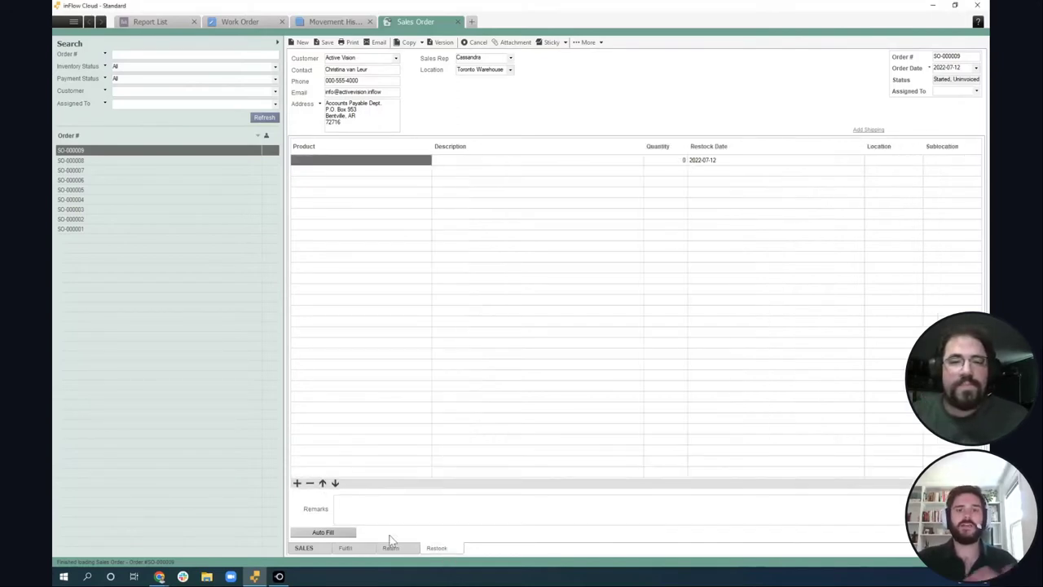
{"action": "left_click", "coordinate": [318, 534]}
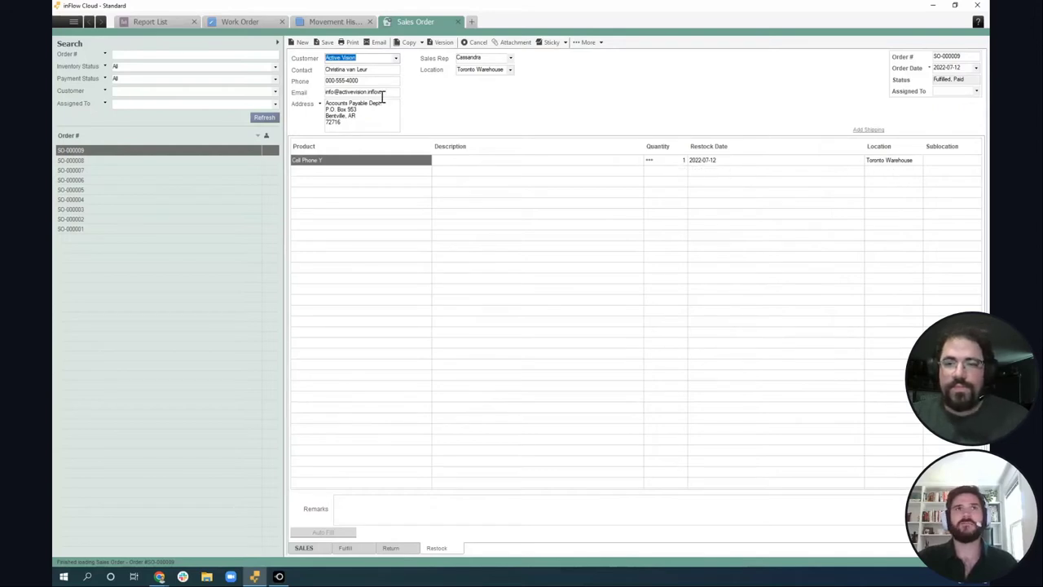
{"action": "left_click", "coordinate": [324, 44]}
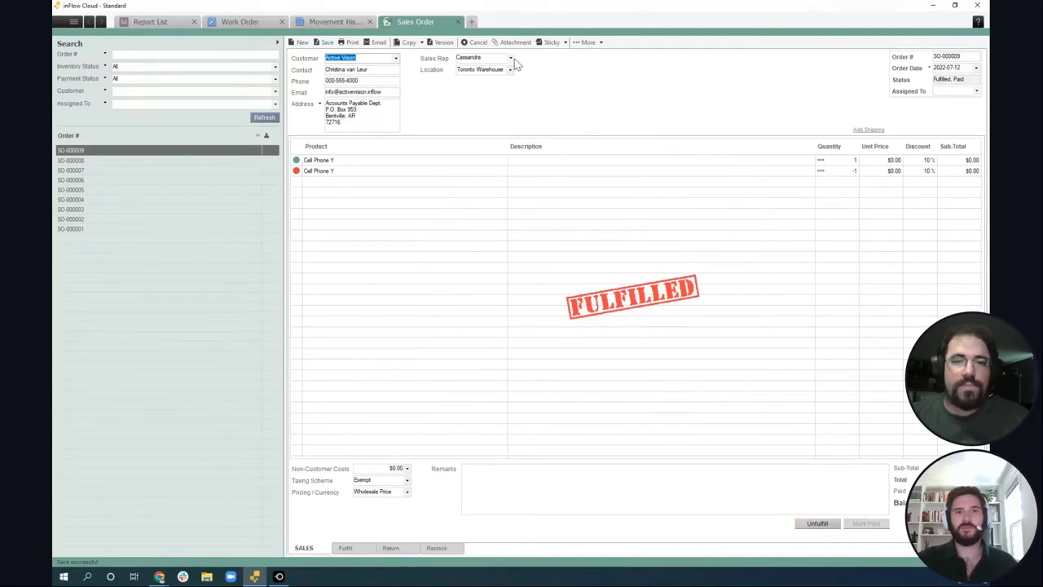
Step: Refresh the movement history for serial 0001 and examine Cell Phone Y's receive, fulfillment and restock movements
{"action": "left_click", "coordinate": [335, 22]}
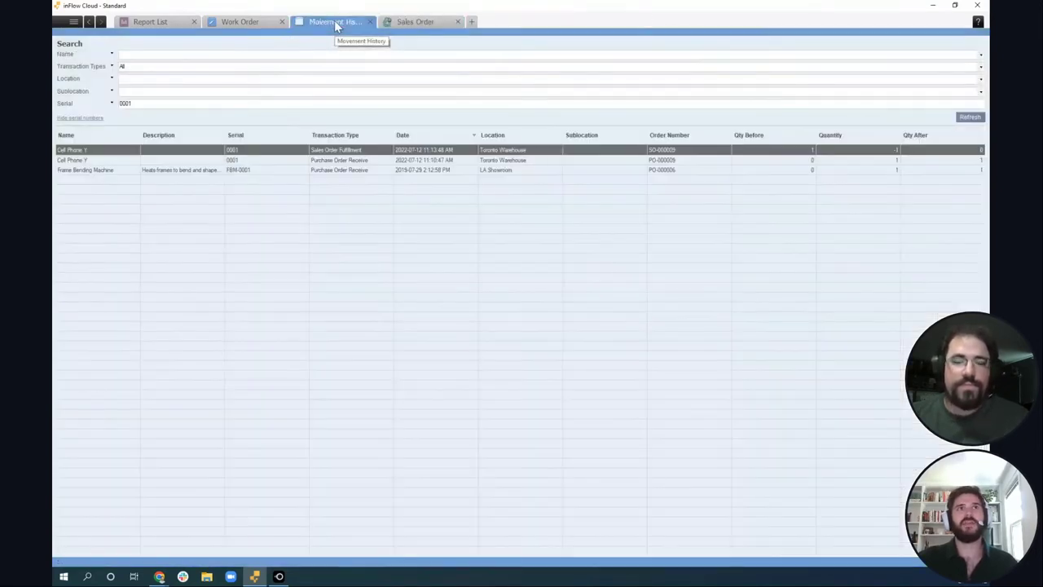
{"action": "left_click", "coordinate": [970, 117]}
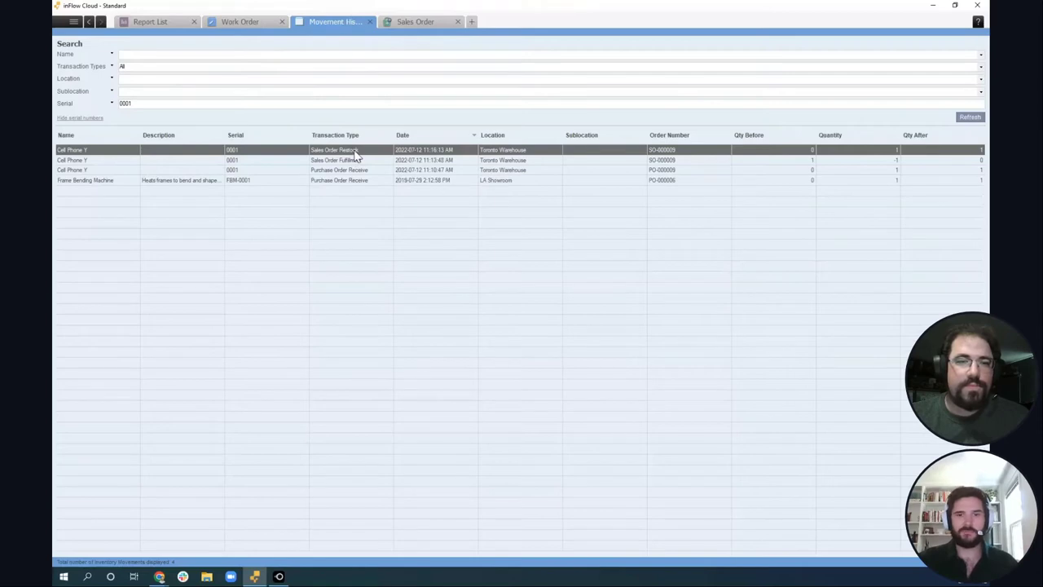
{"action": "left_click", "coordinate": [250, 168]}
{"action": "left_click", "coordinate": [255, 160]}
{"action": "left_click", "coordinate": [251, 152]}
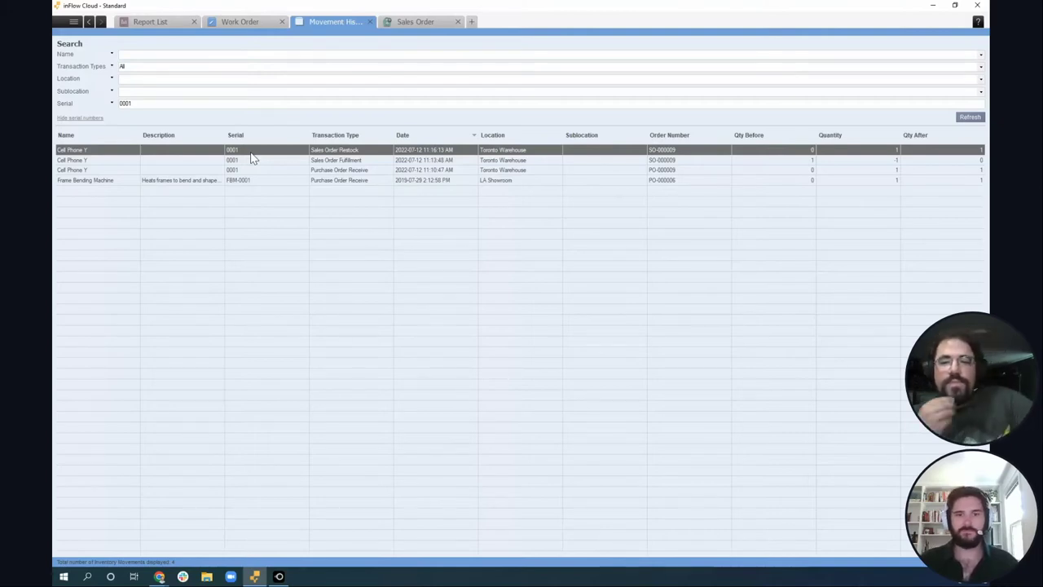
Step: Open a product page in a separate tab, and open another homepage tab
{"action": "left_click", "coordinate": [471, 22]}
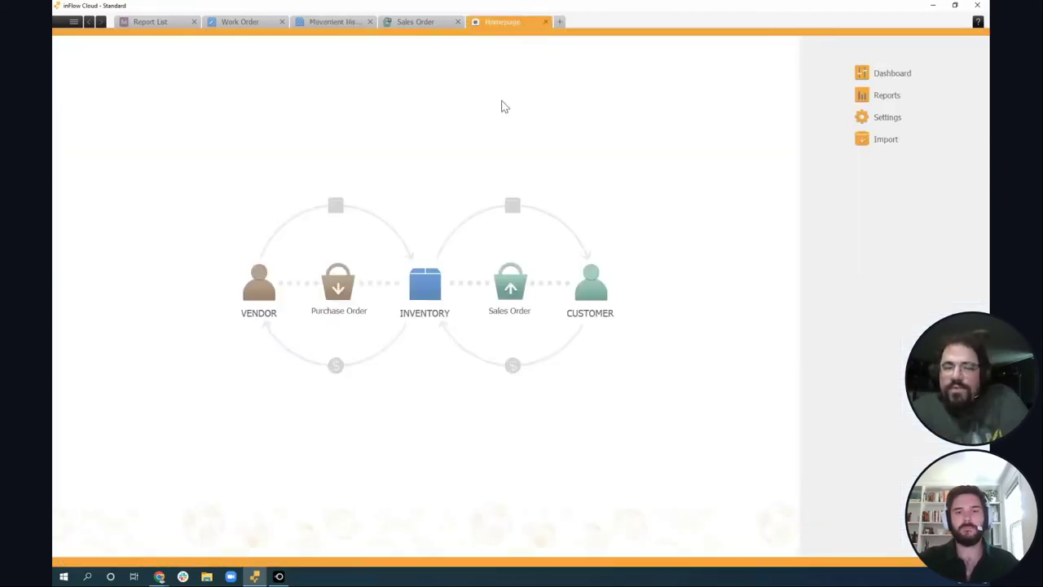
{"action": "key", "text": "alt+Tab"}
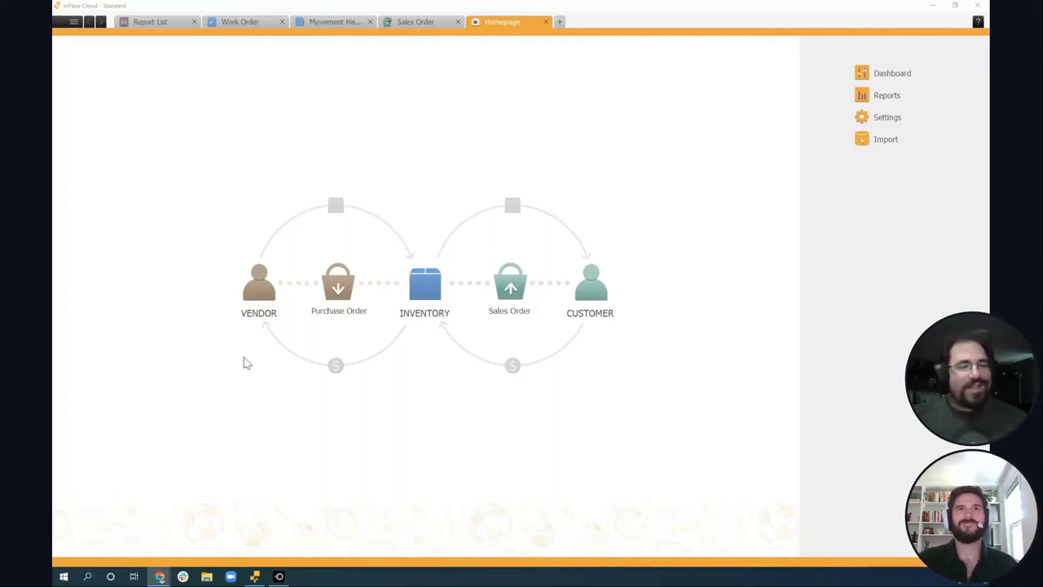
{"action": "mouse_move", "coordinate": [424, 302]}
{"action": "left_click", "coordinate": [431, 346]}
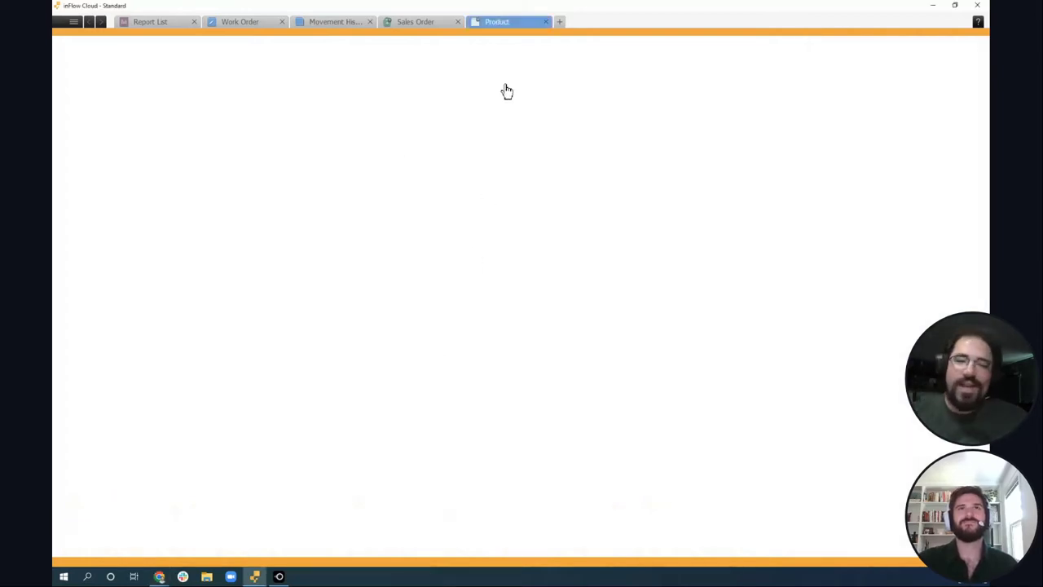
{"action": "left_click", "coordinate": [559, 22]}
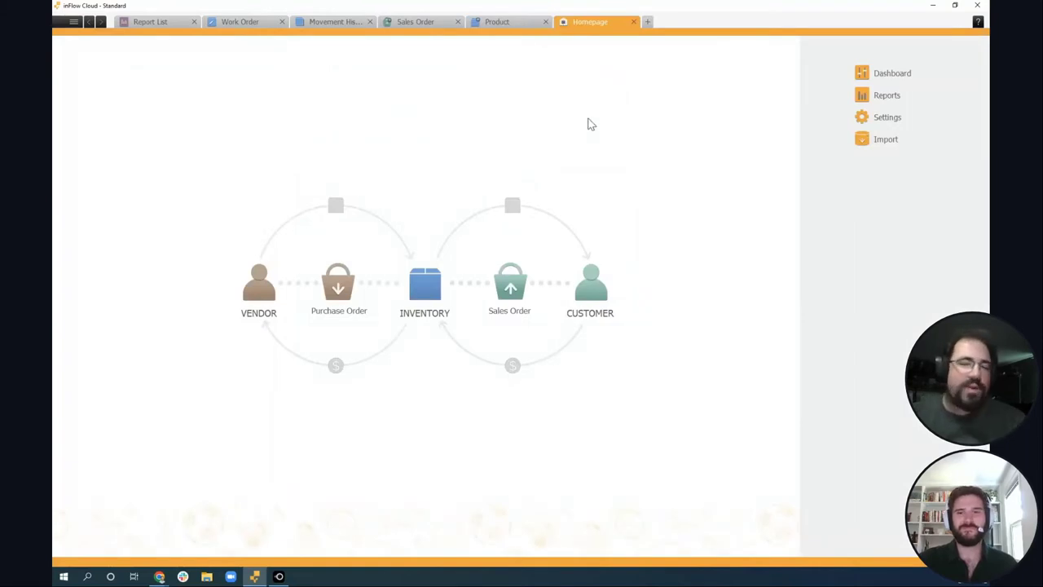
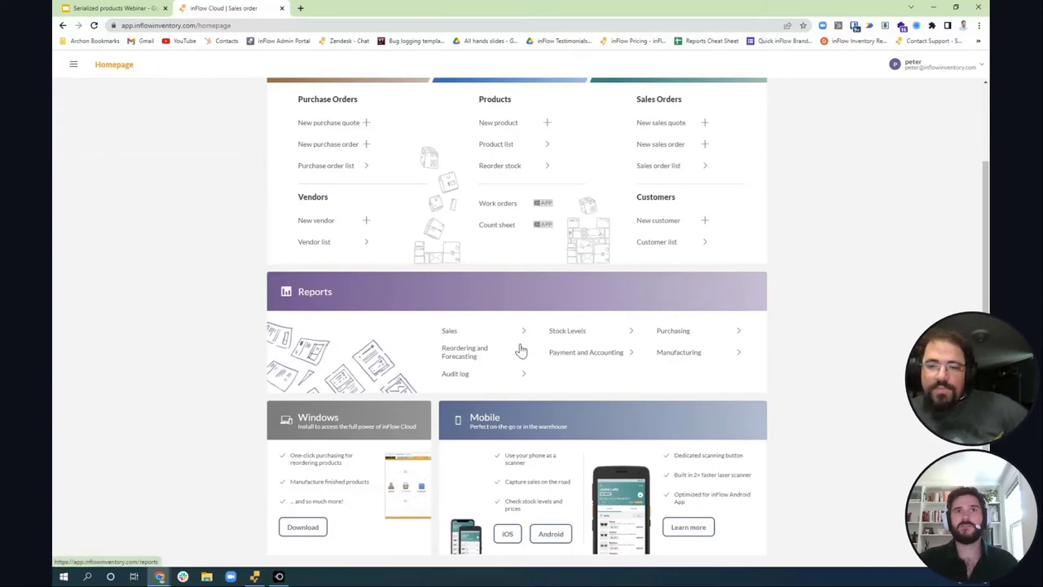
Step: Generate the Details version of the Inventory movement log report from the audit log reports in the inFlow web app
{"action": "left_click", "coordinate": [515, 376]}
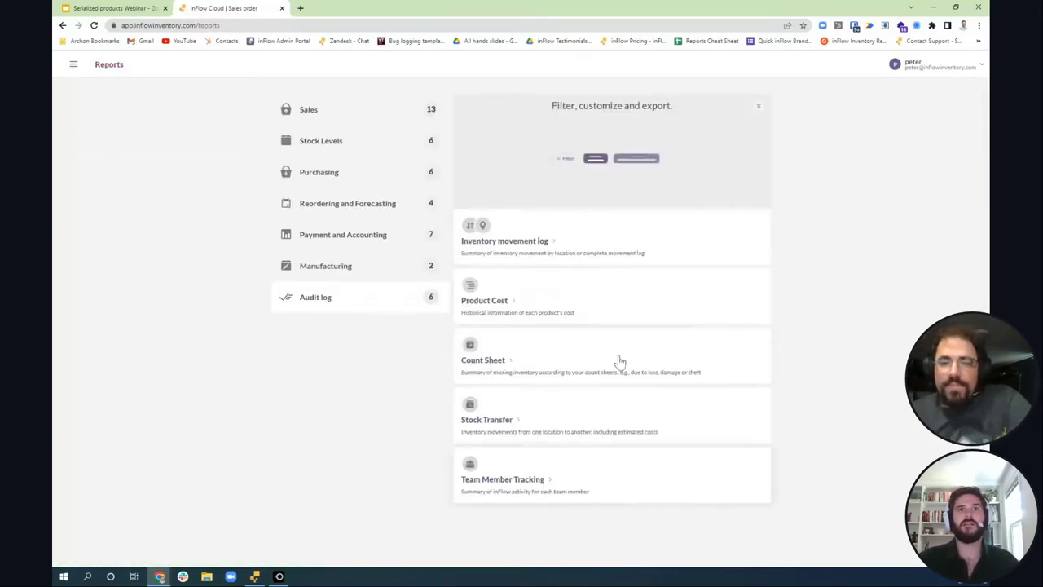
{"action": "left_click", "coordinate": [597, 250]}
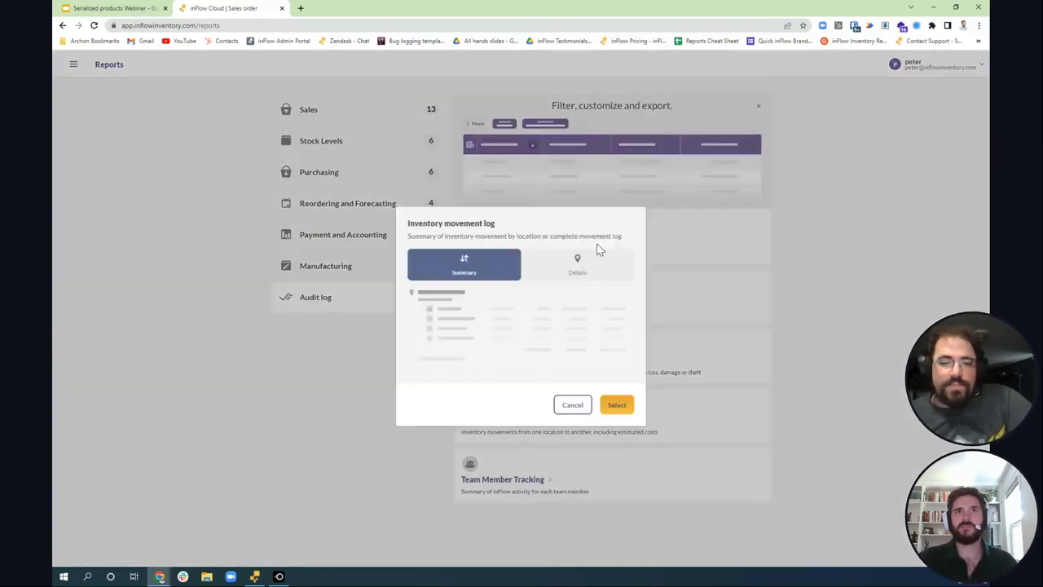
{"action": "left_click", "coordinate": [581, 266]}
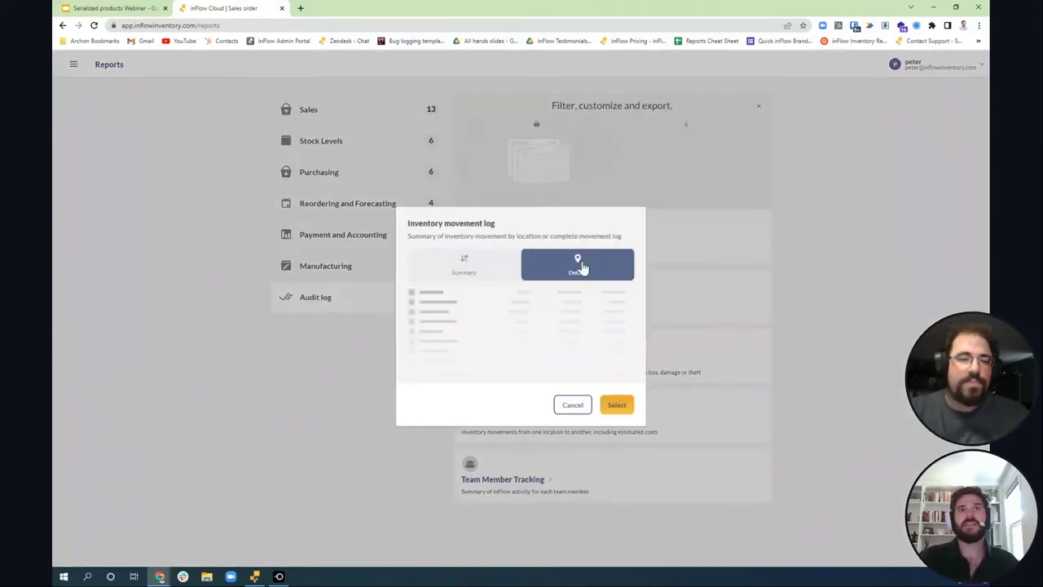
{"action": "left_click", "coordinate": [617, 405]}
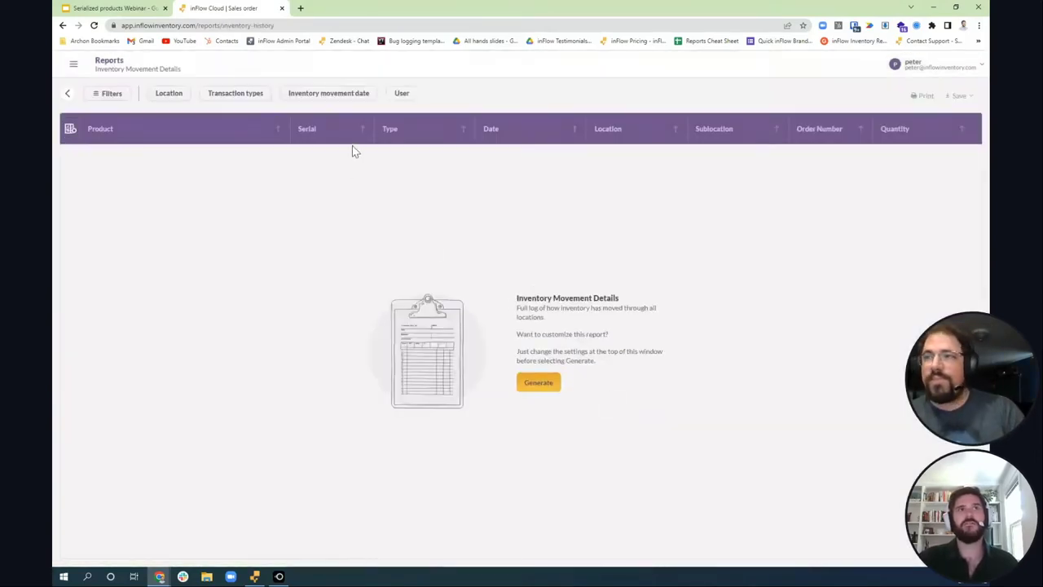
{"action": "double_click", "coordinate": [308, 129]}
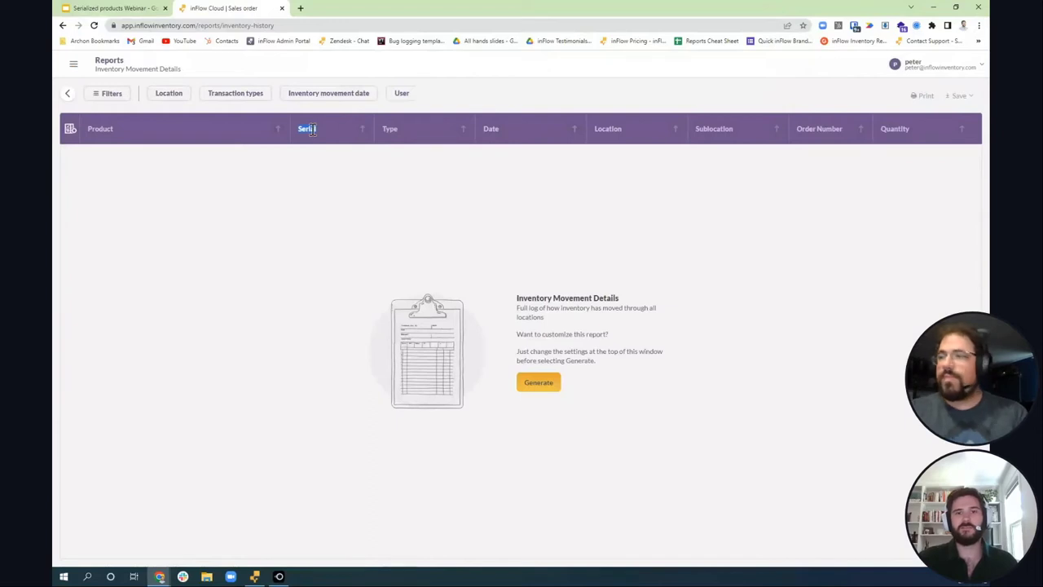
{"action": "left_click", "coordinate": [538, 382]}
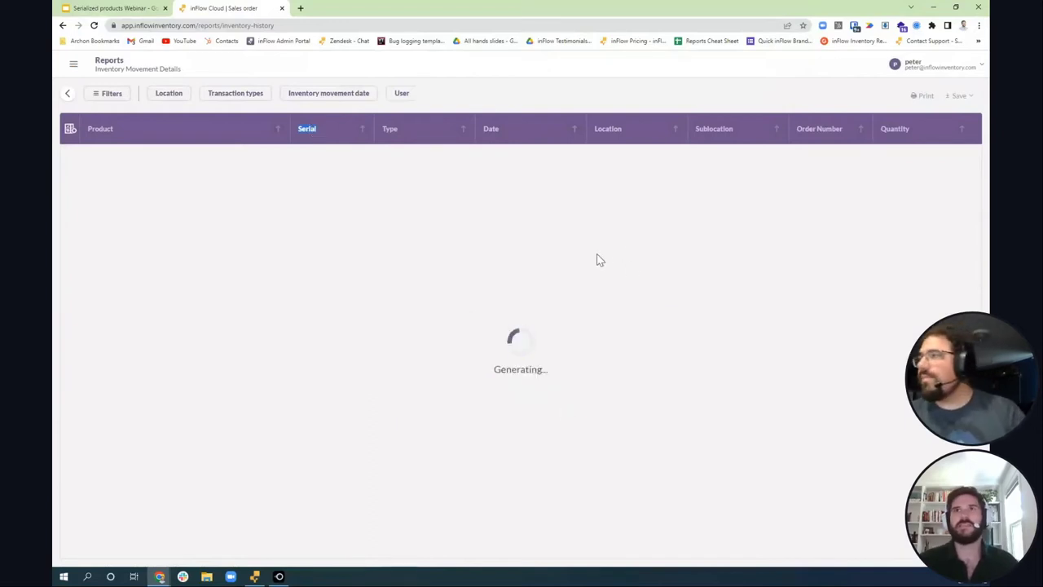
Step: Check the available filters of the Inventory Movement Details report, and open its grouping and column options
{"action": "left_click", "coordinate": [118, 96]}
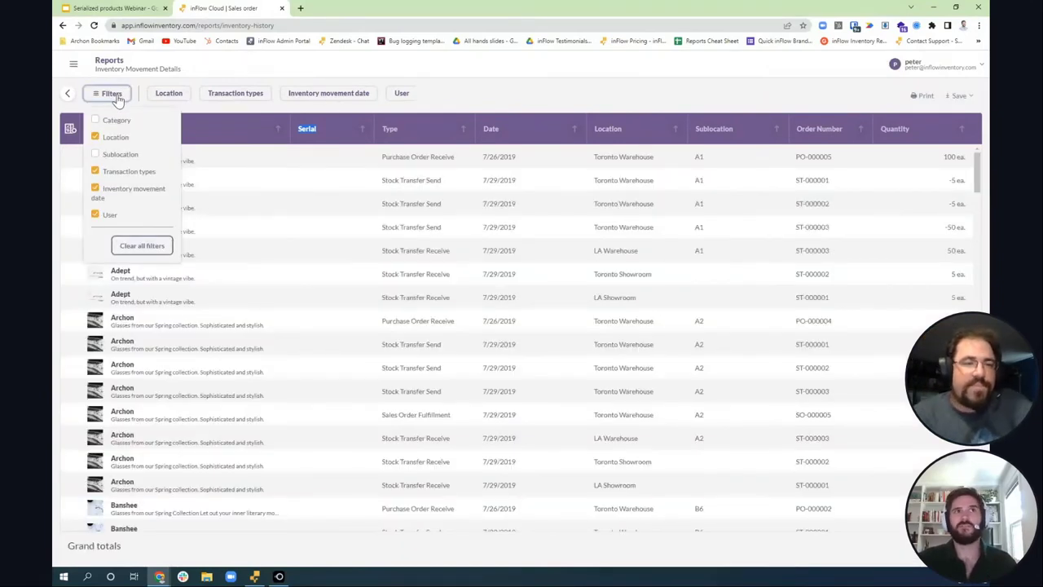
{"action": "left_click", "coordinate": [114, 95]}
{"action": "left_click", "coordinate": [70, 131]}
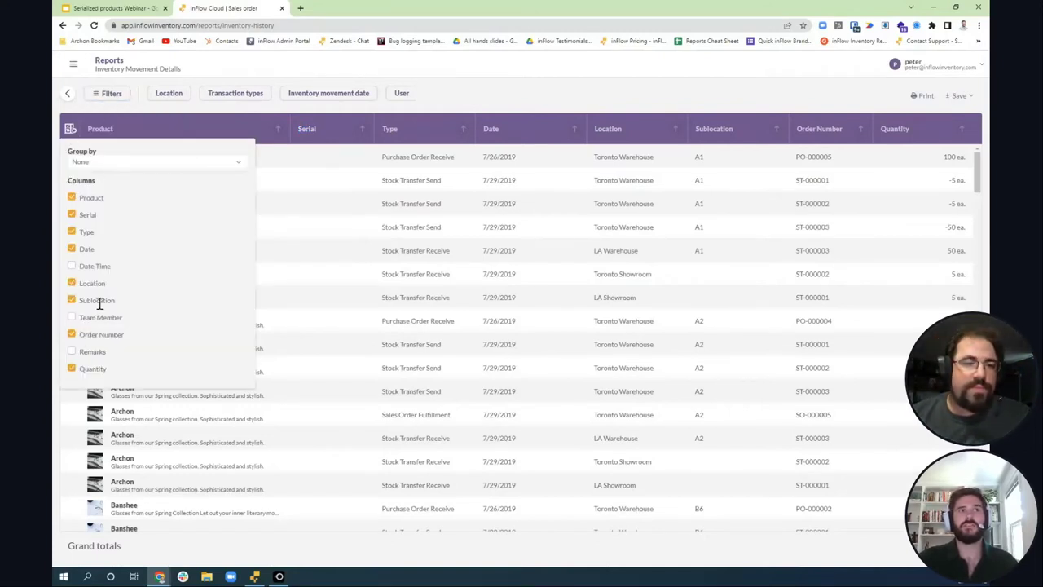
Step: Close the column options of the Inventory Movement Details report and check its save options
{"action": "left_click", "coordinate": [698, 97]}
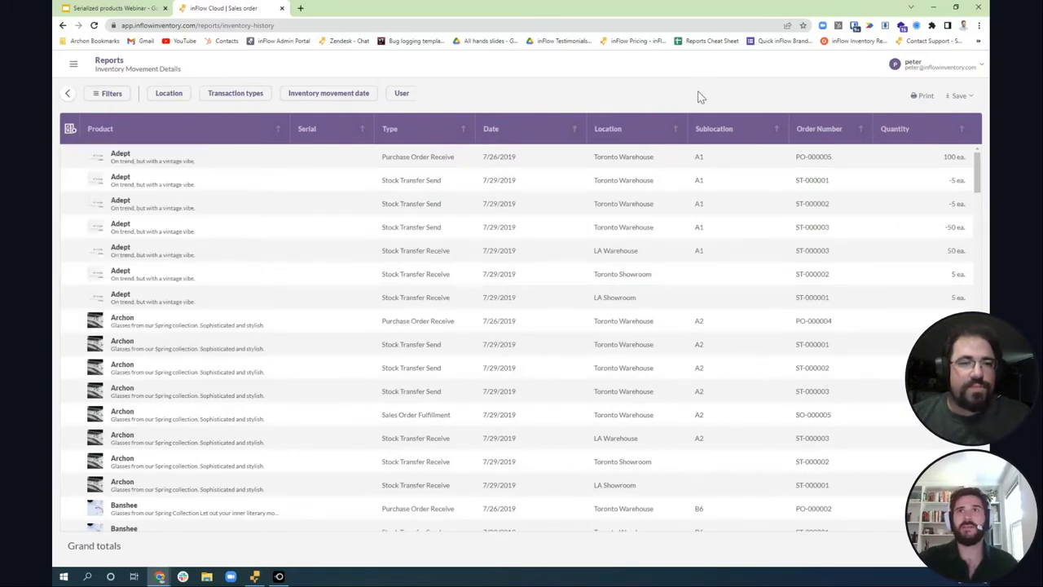
{"action": "left_click", "coordinate": [960, 97]}
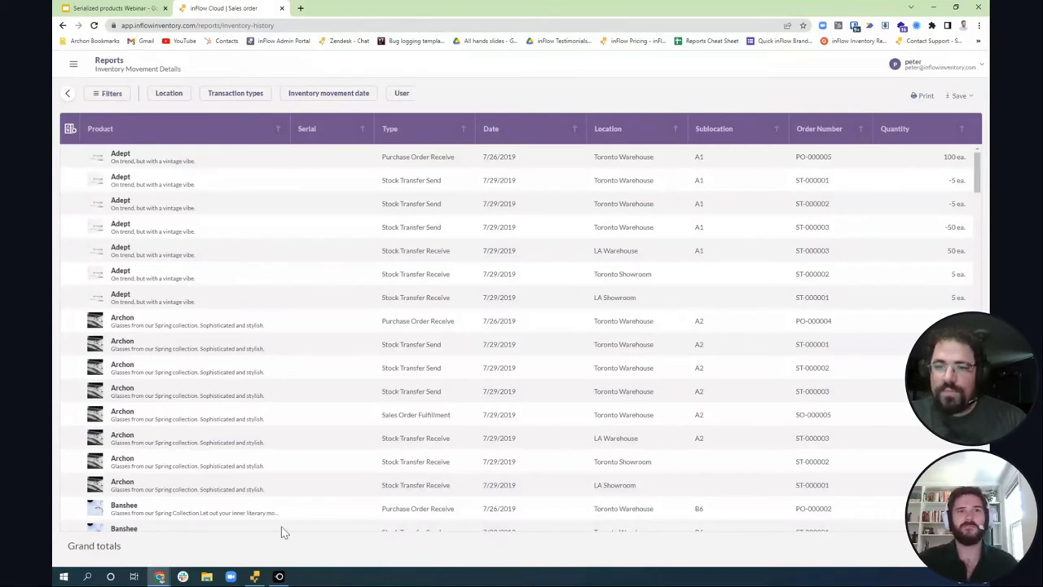
Step: Switch to the inFlow desktop app, open the completed Sunglasses sample kit work order and uncomplete it
{"action": "left_click", "coordinate": [256, 576]}
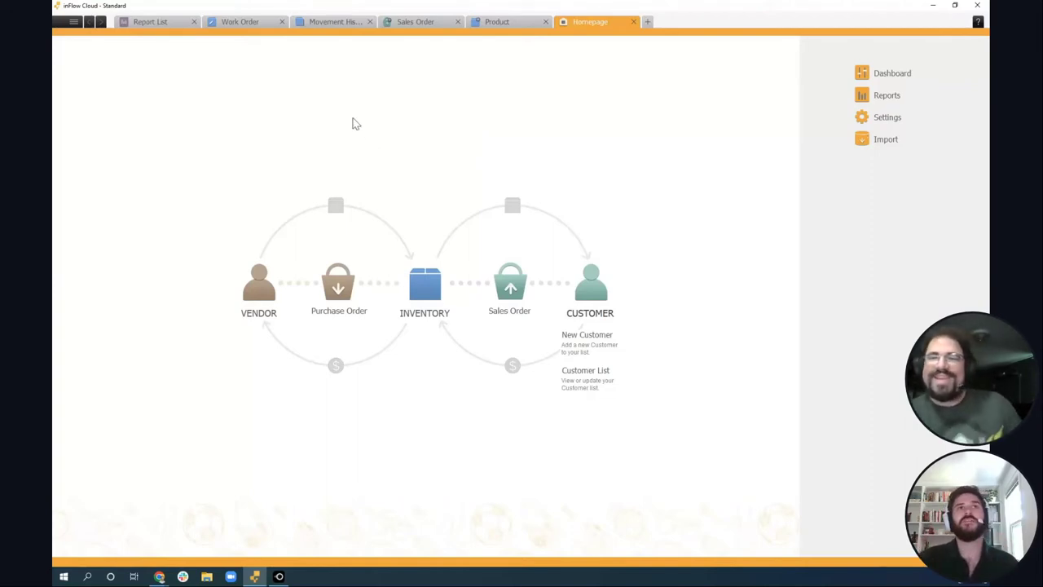
{"action": "left_click", "coordinate": [240, 24]}
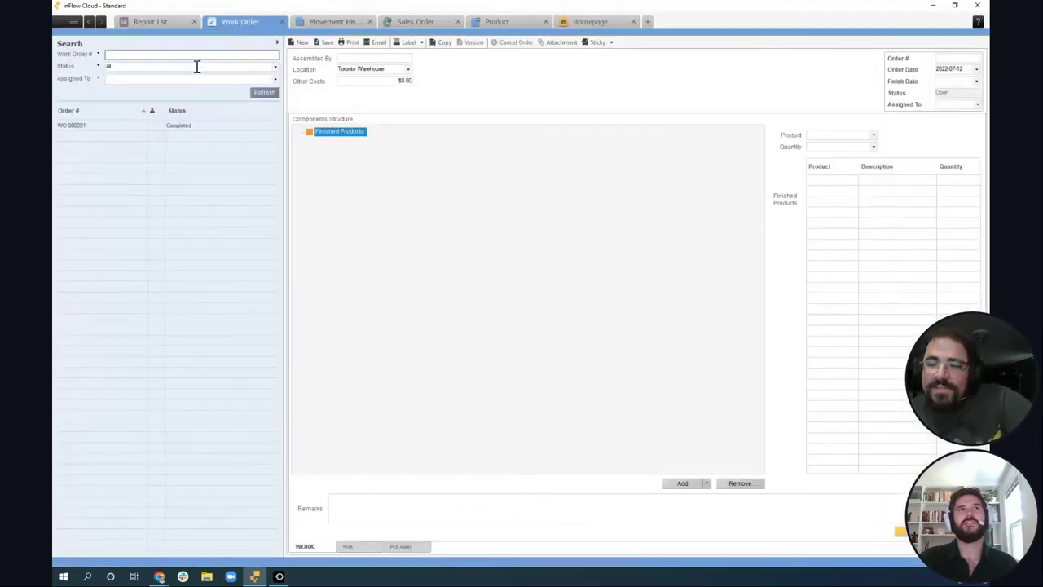
{"action": "left_click", "coordinate": [114, 126]}
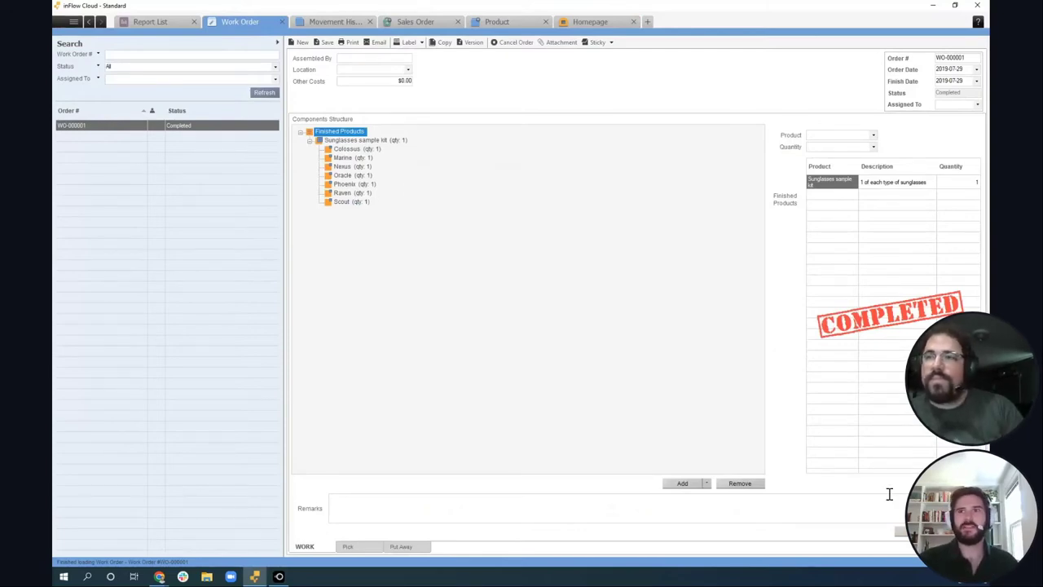
{"action": "left_click", "coordinate": [900, 530]}
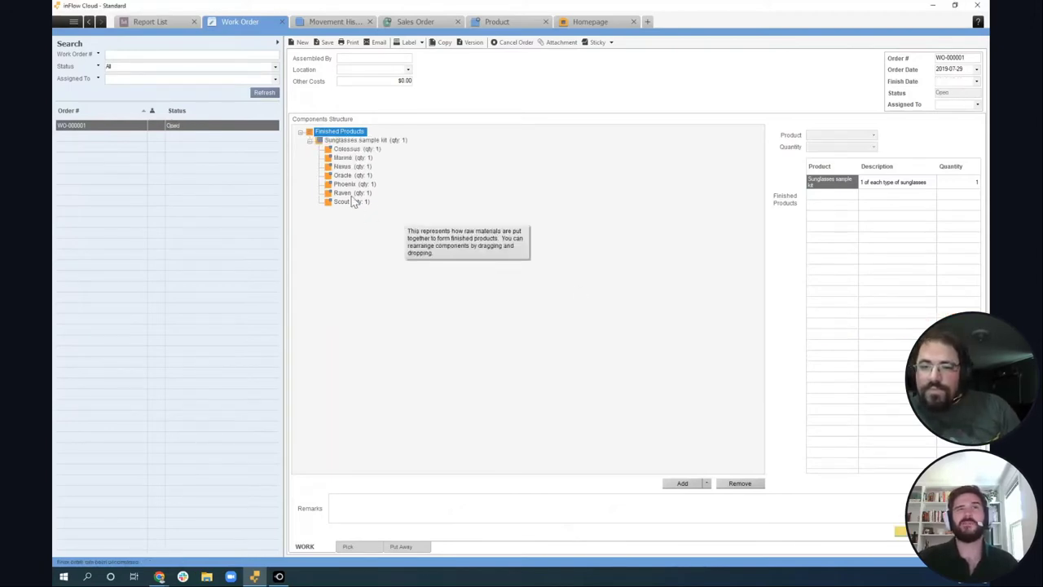
Step: Add Frame Bending Machine as a component of the Sunglasses sample kit, and auto-fill the work order's pick list
{"action": "right_click", "coordinate": [368, 144]}
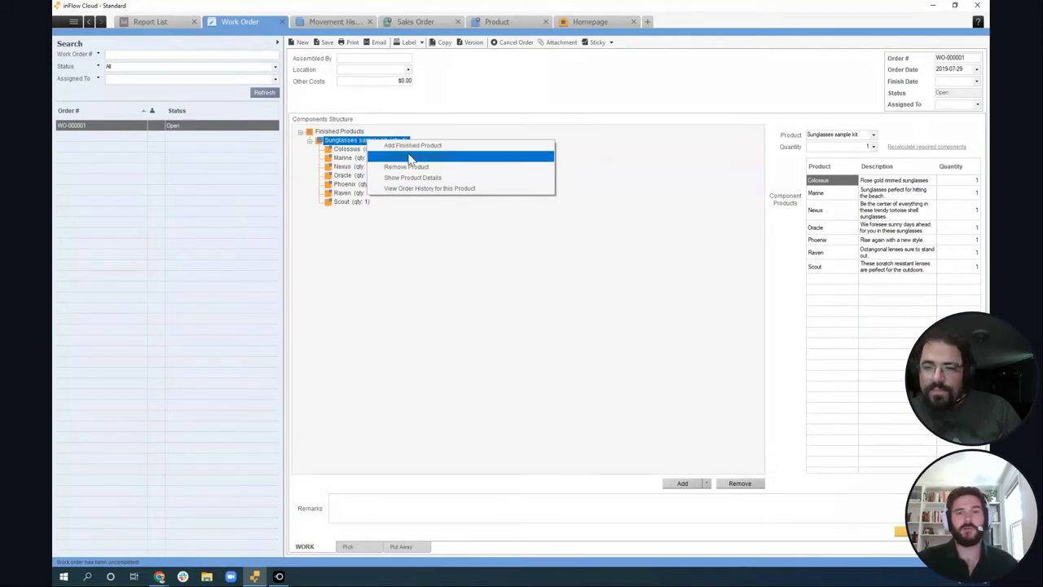
{"action": "left_click", "coordinate": [410, 157]}
{"action": "type", "text": "fra"}
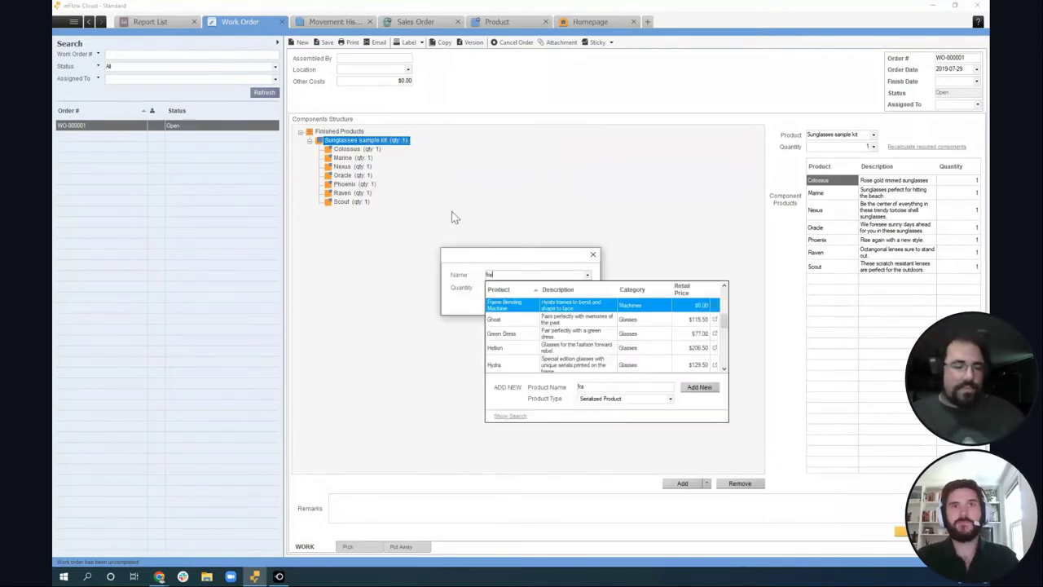
{"action": "type", "text": "me"}
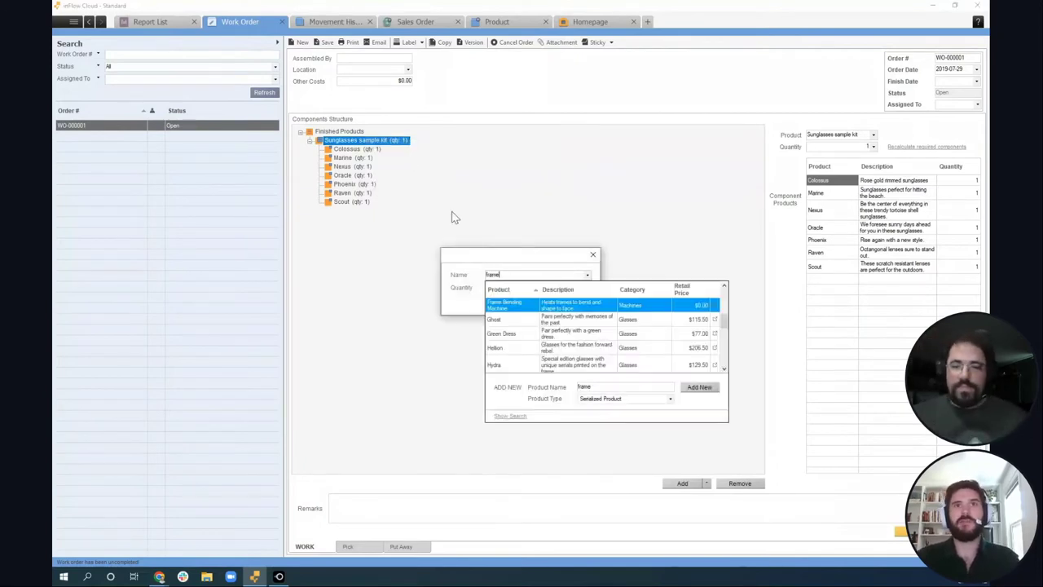
{"action": "left_click", "coordinate": [522, 305]}
{"action": "left_click", "coordinate": [521, 306]}
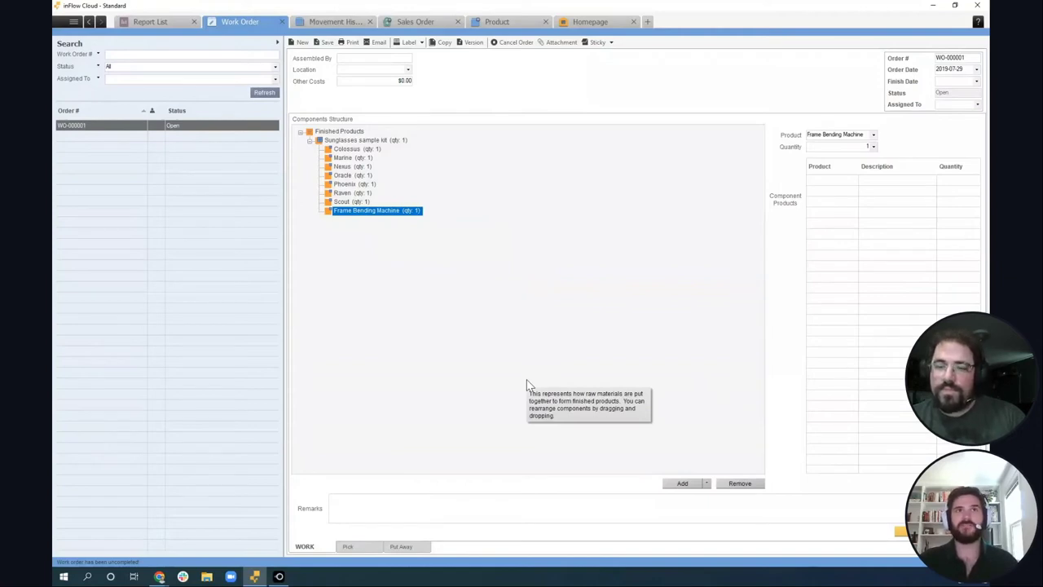
{"action": "left_click", "coordinate": [367, 548]}
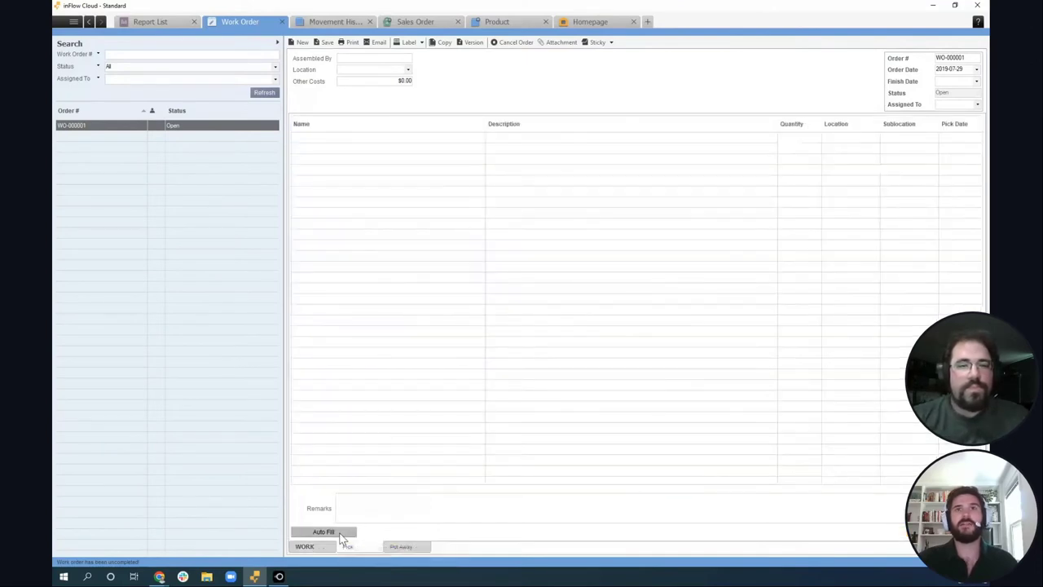
{"action": "left_click", "coordinate": [340, 535]}
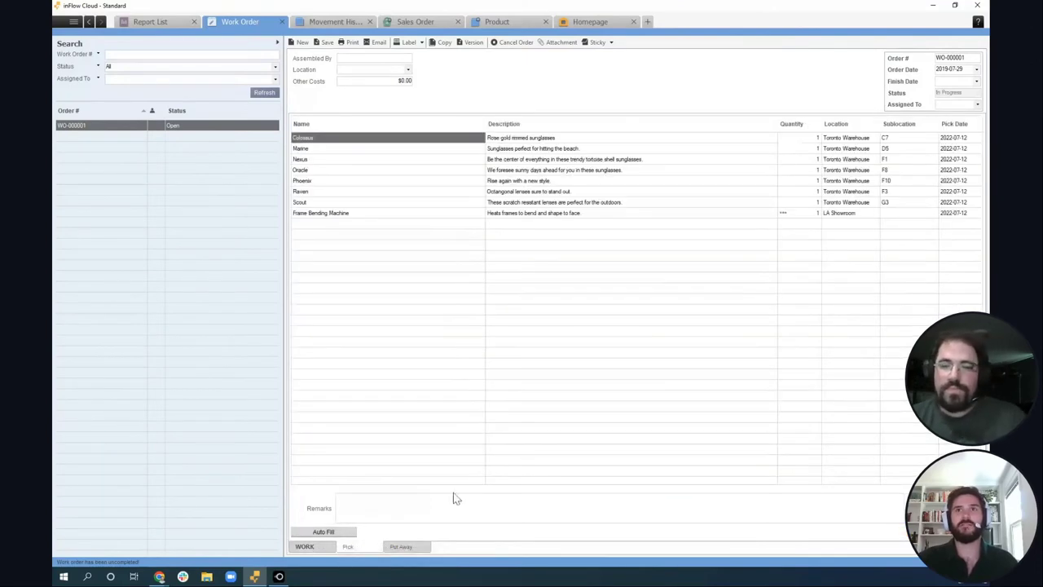
Step: Set the serial of the picked Frame Bending Machine to FBM-0002
{"action": "left_click", "coordinate": [787, 212]}
{"action": "left_click", "coordinate": [812, 238]}
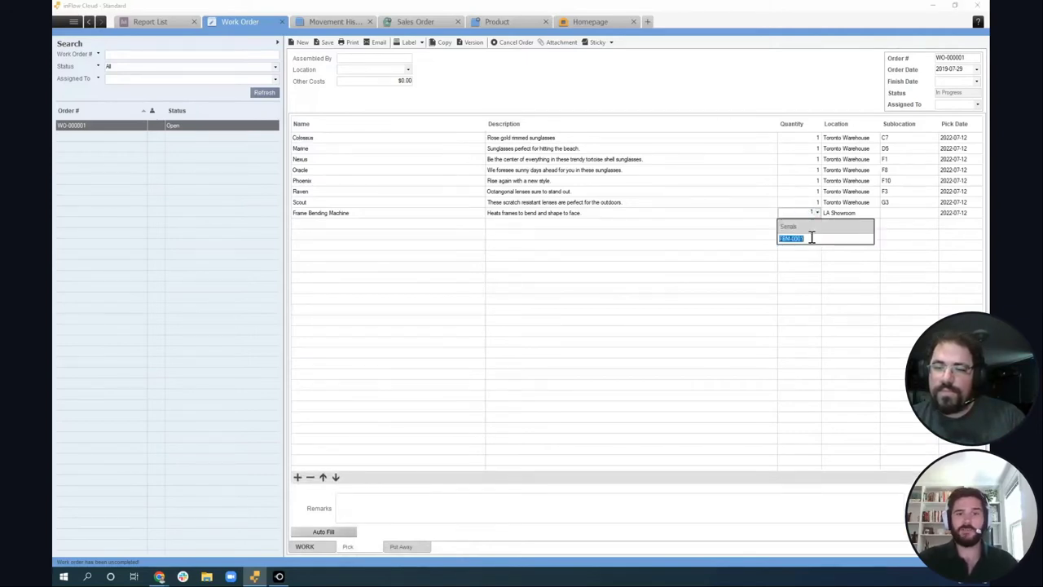
{"action": "key", "text": "BackSpace"}
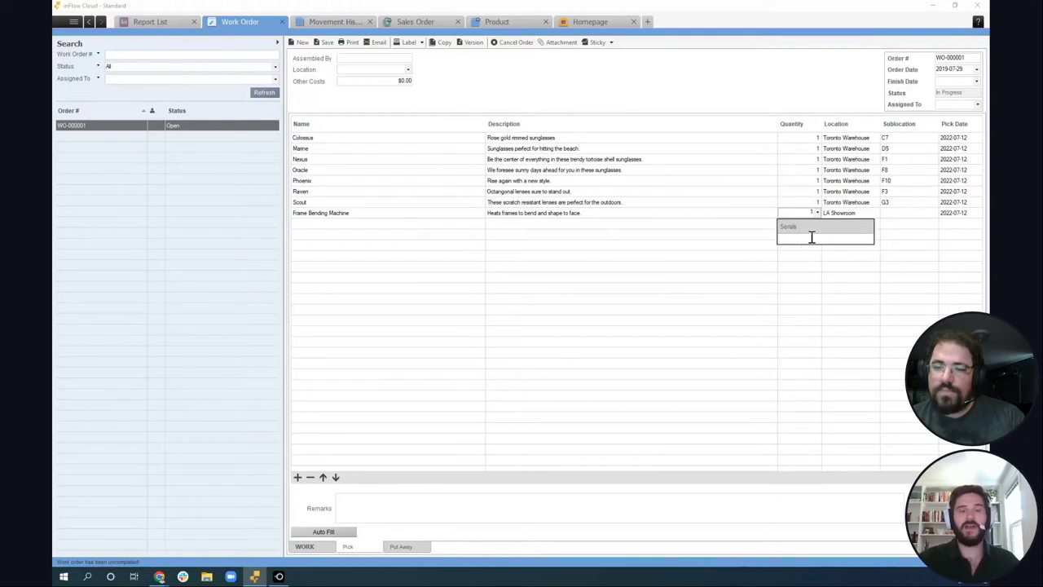
{"action": "type", "text": "FBM-0002"}
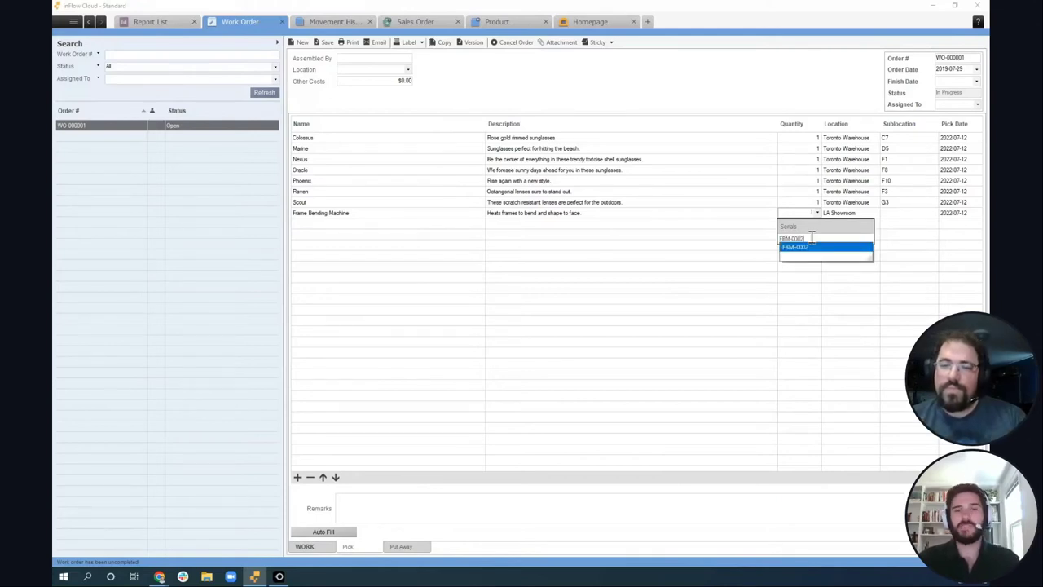
{"action": "key", "text": "Return"}
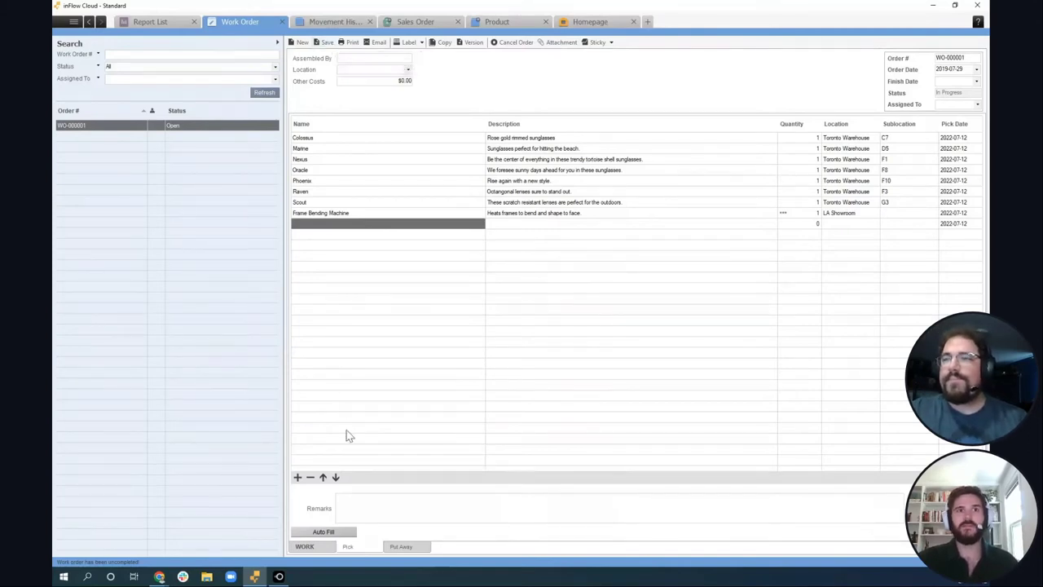
Step: View the work order's put-away list and try to make labels for the order
{"action": "left_click", "coordinate": [402, 545]}
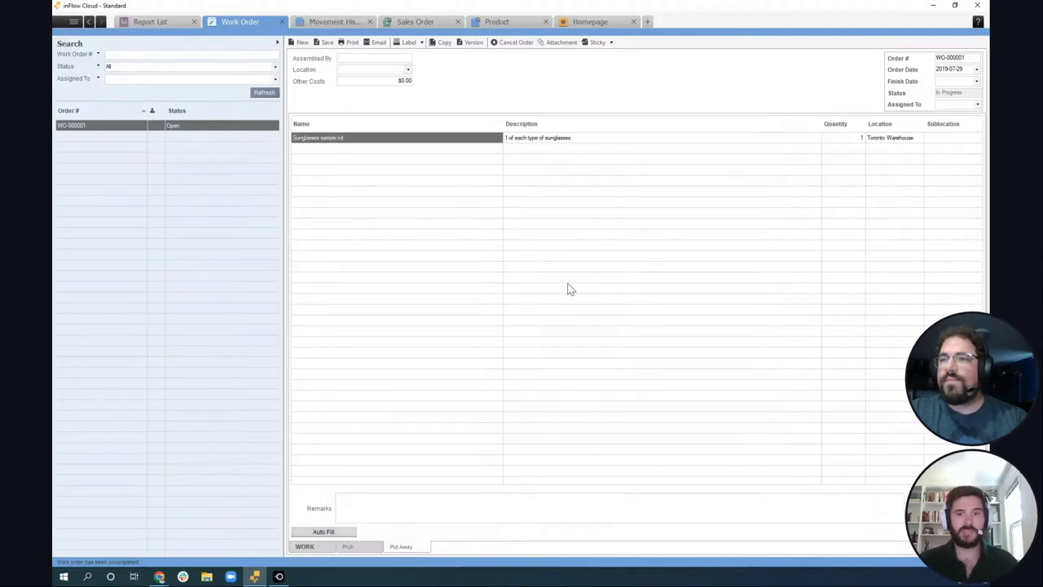
{"action": "left_click", "coordinate": [416, 44]}
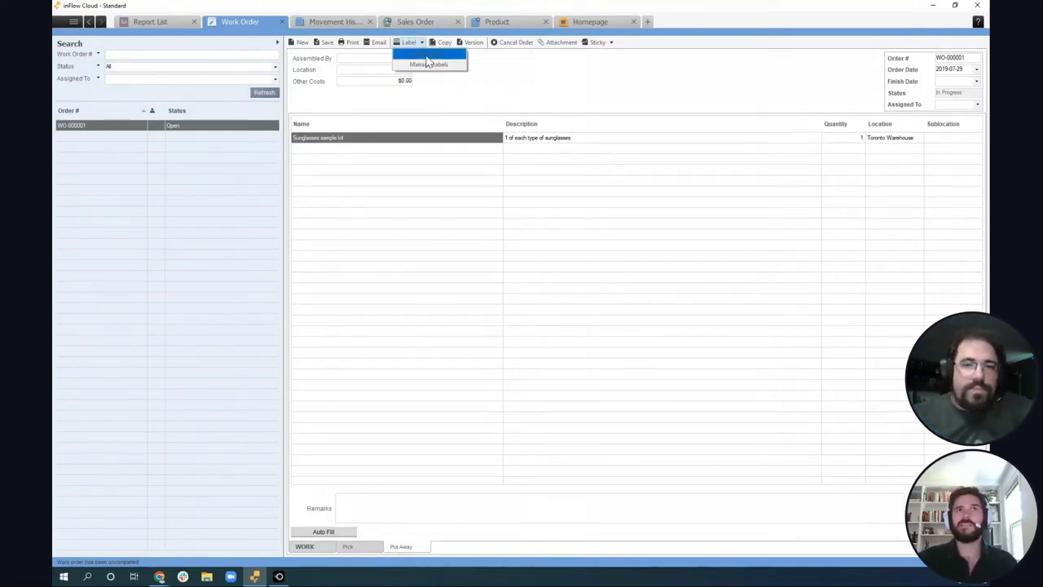
{"action": "left_click", "coordinate": [427, 57]}
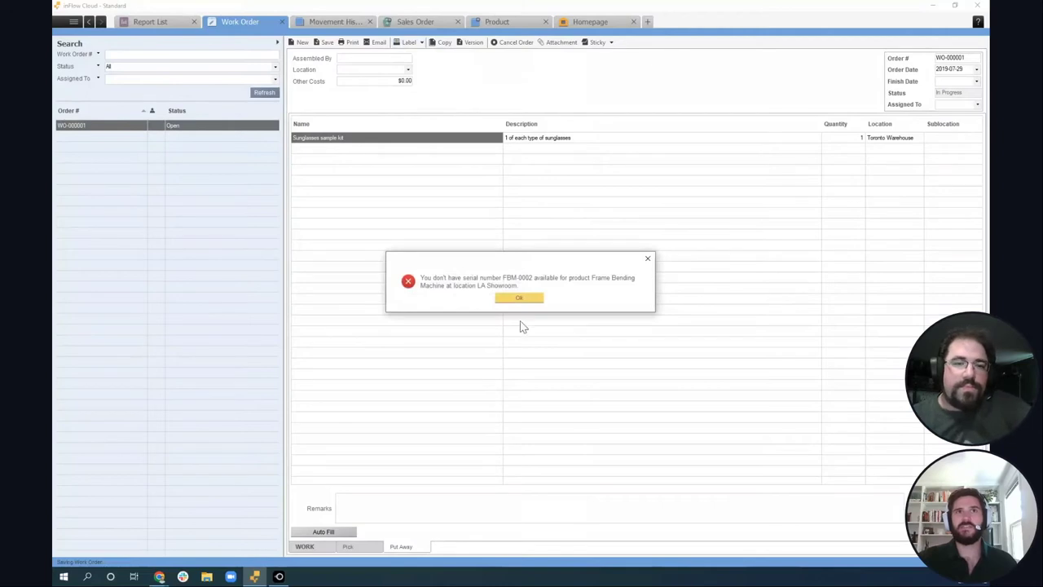
{"action": "left_click", "coordinate": [522, 298]}
Step: Set the picked Frame Bending Machine's serial to FBM-0001 and save the work order
{"action": "left_click", "coordinate": [369, 546]}
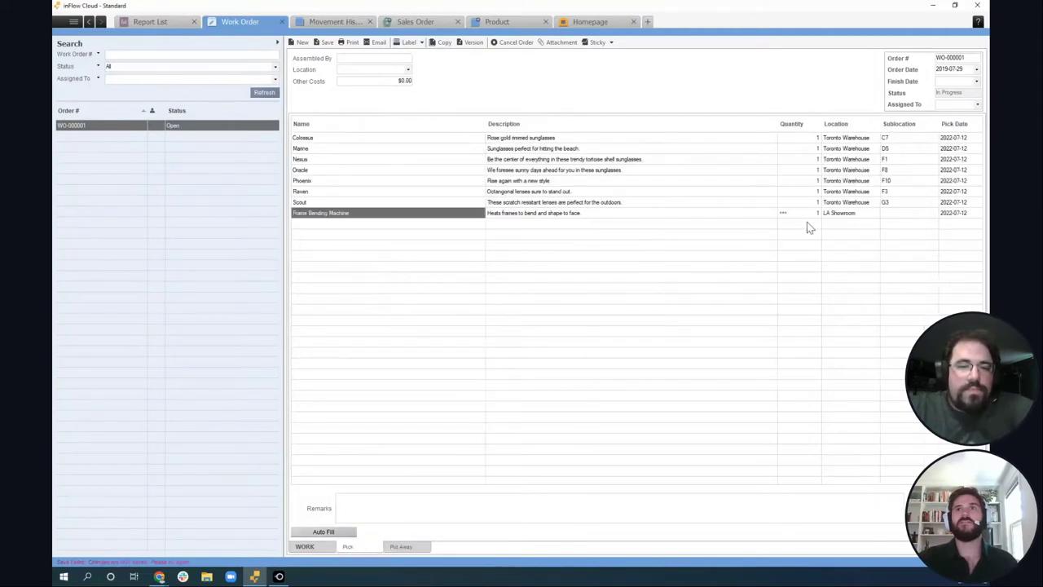
{"action": "left_click", "coordinate": [805, 215]}
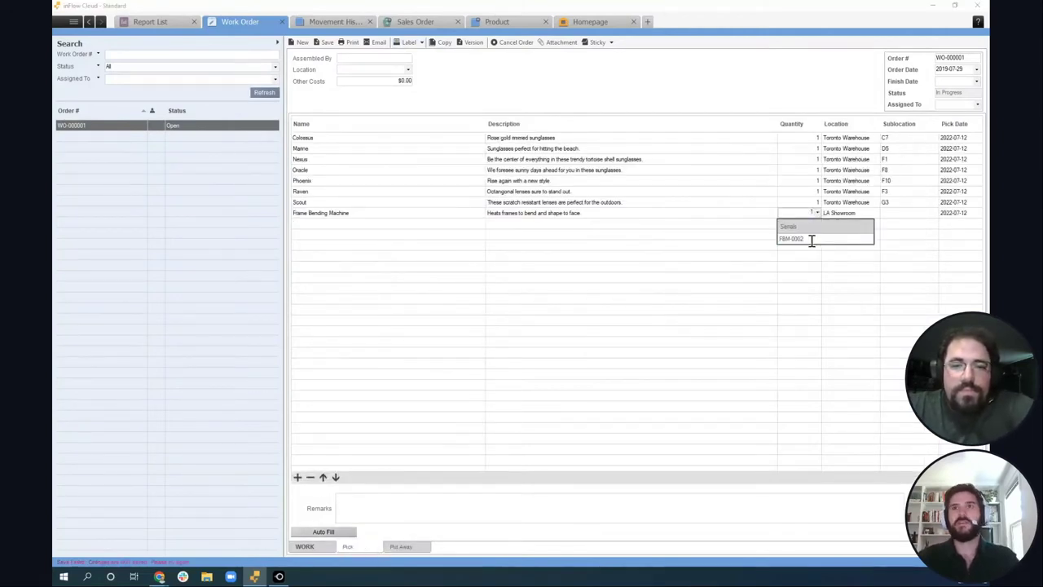
{"action": "key", "text": "Return"}
{"action": "left_click", "coordinate": [325, 42]}
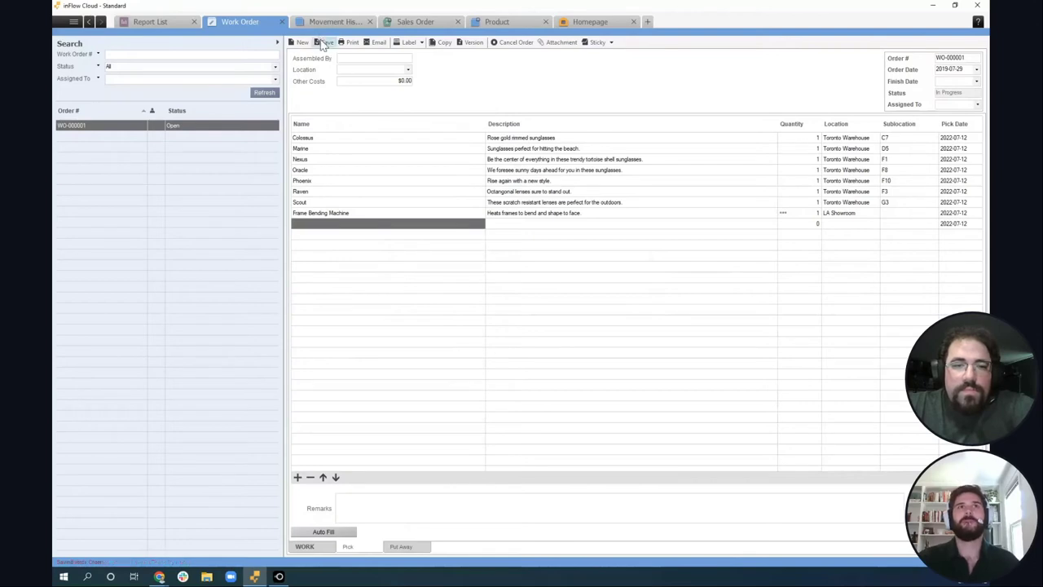
Step: Check the label-making options of the work order without printing, and view the serial of the picked Frame Bending Machine
{"action": "left_click", "coordinate": [414, 42]}
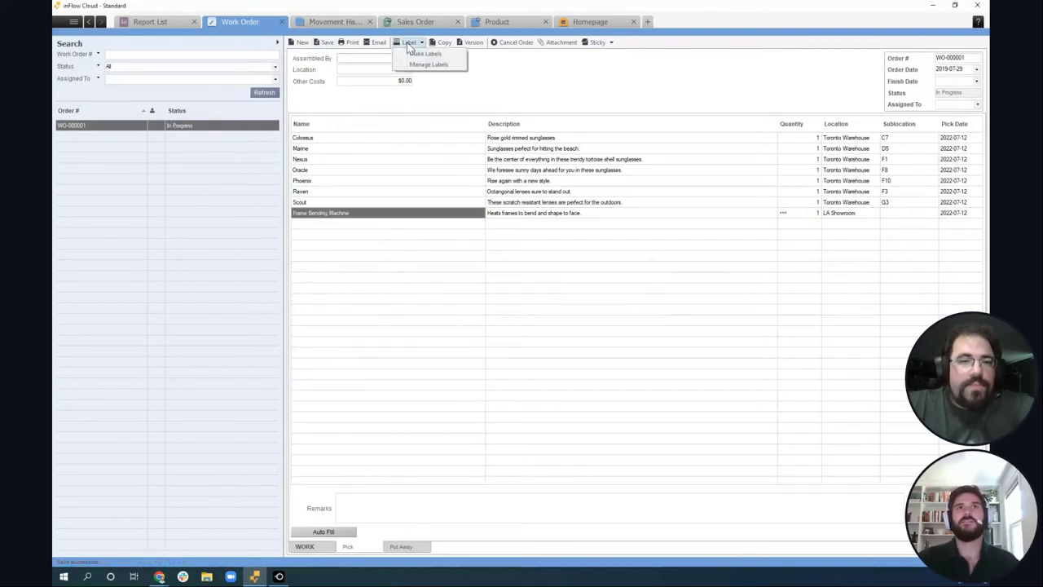
{"action": "left_click", "coordinate": [431, 53]}
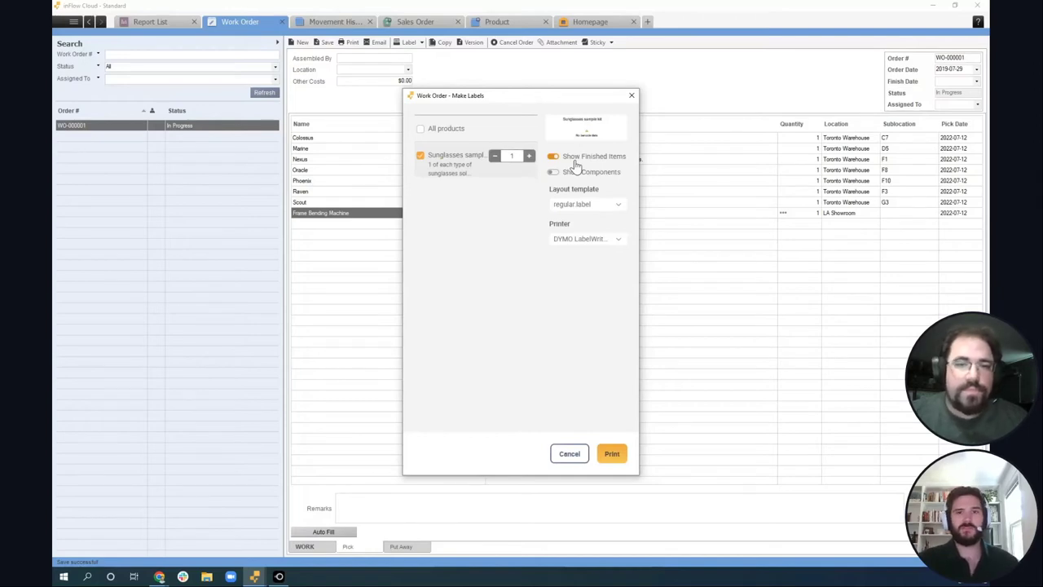
{"action": "left_click", "coordinate": [558, 456]}
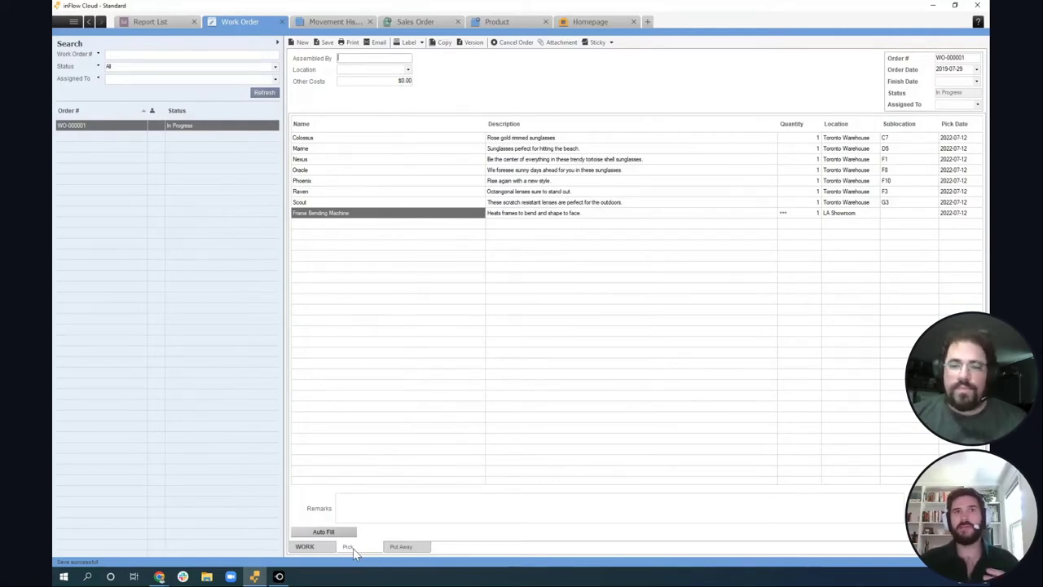
{"action": "left_click", "coordinate": [784, 213]}
{"action": "left_click", "coordinate": [815, 239]}
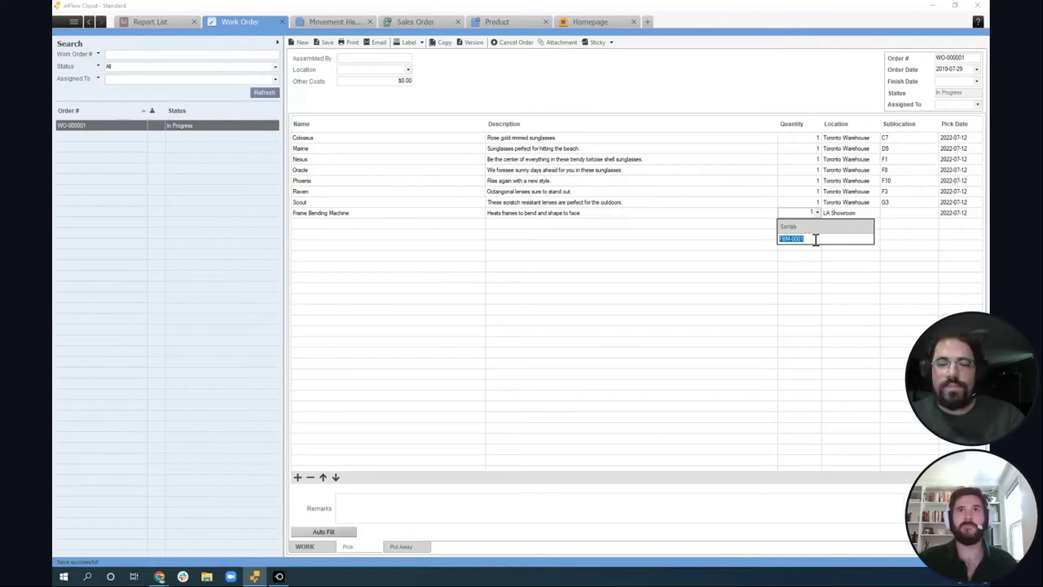
Step: Return to the homepage and show the inFlow mobile app in the LetsView phone mirror, then minimize the mirror
{"action": "left_click", "coordinate": [576, 24]}
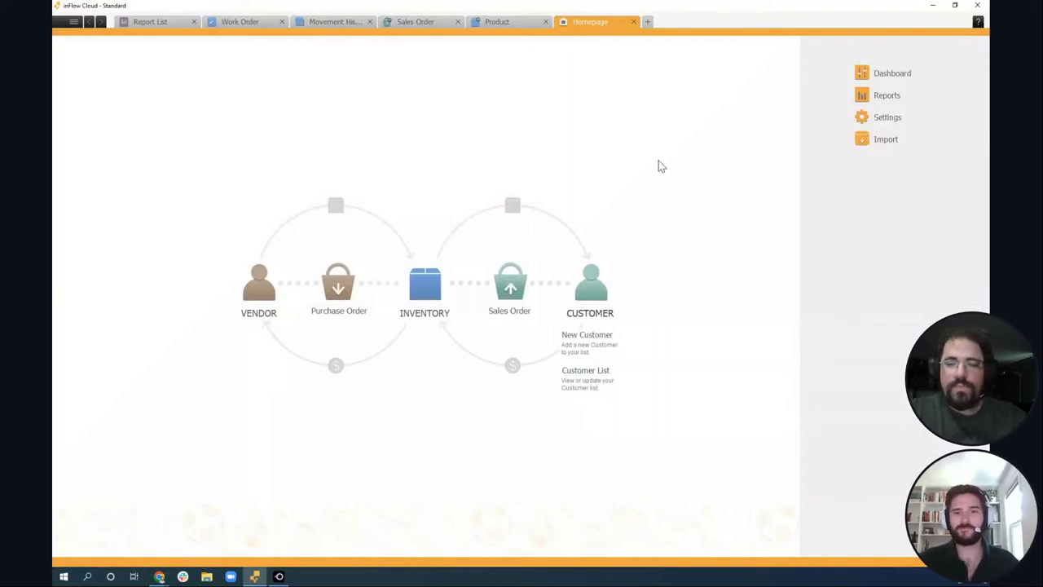
{"action": "left_click", "coordinate": [278, 576]}
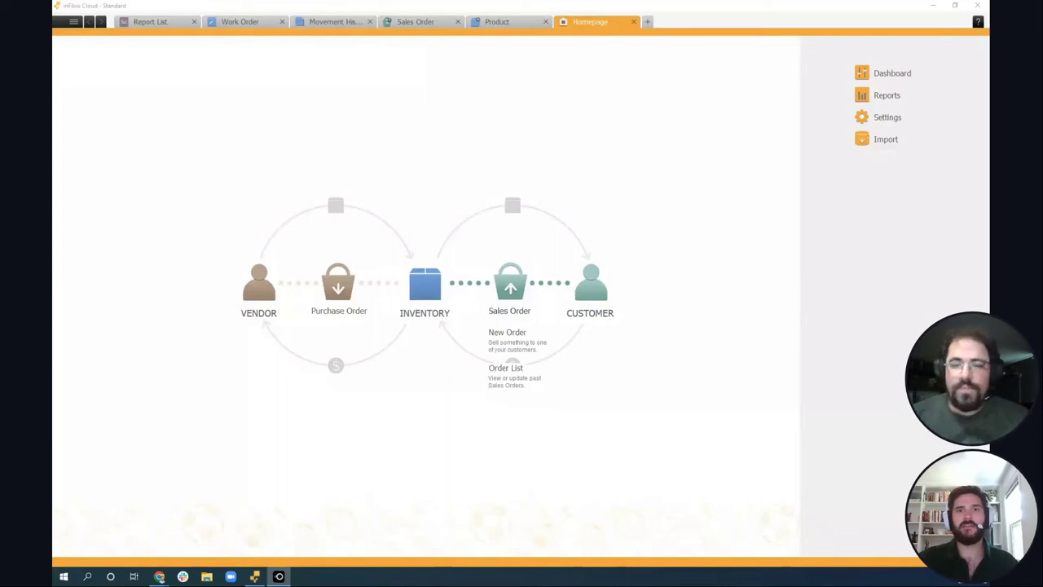
{"action": "left_click_drag", "start_coordinate": [277, 156], "coordinate": [434, 84]}
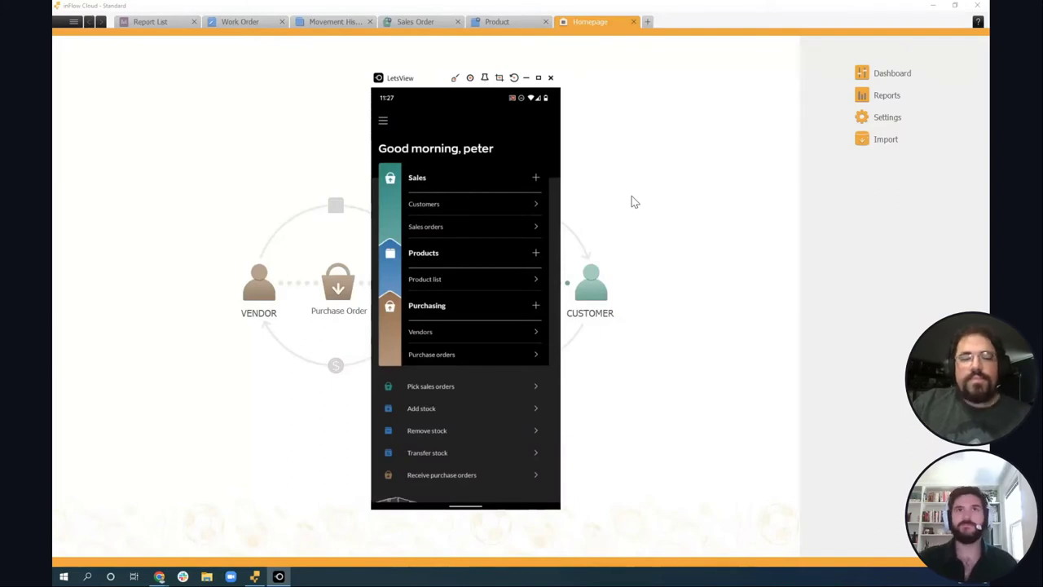
{"action": "left_click", "coordinate": [527, 78]}
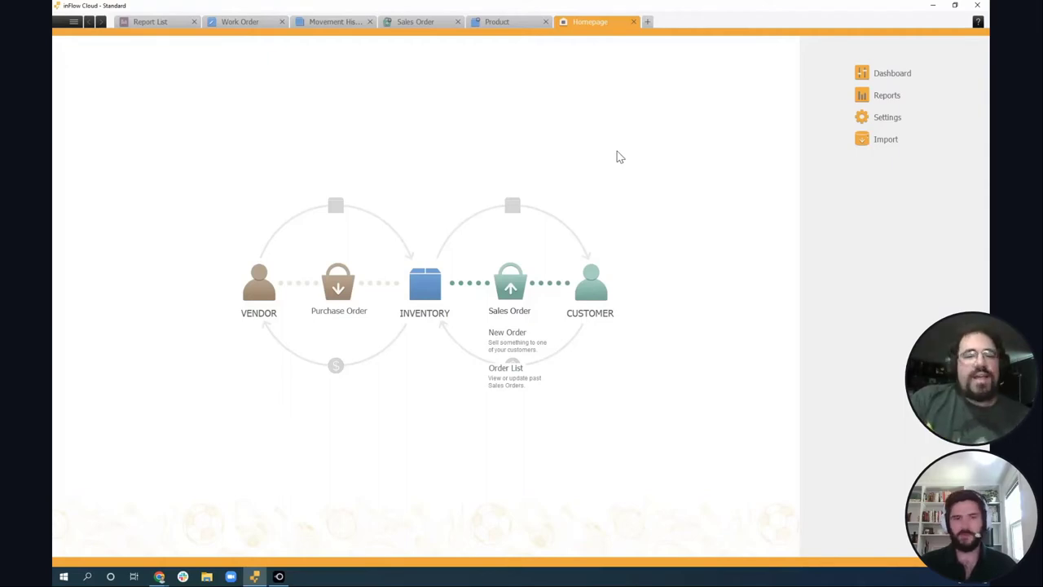
Step: Open the purchase orders and view the fulfilled Cell Phone Y order and the Far Seer order containing the Frame Bending Machine
{"action": "mouse_move", "coordinate": [424, 303]}
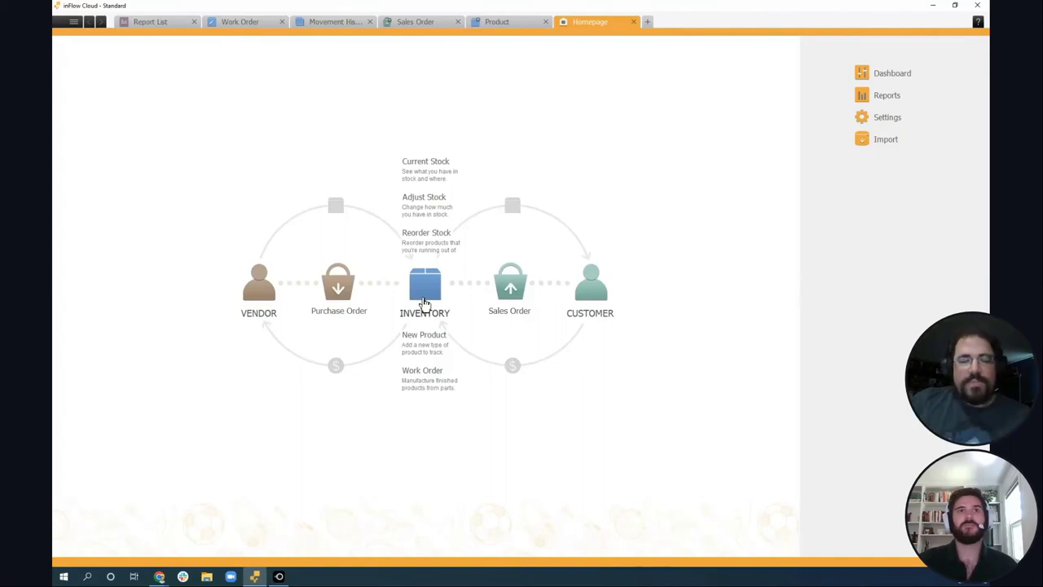
{"action": "mouse_move", "coordinate": [340, 301]}
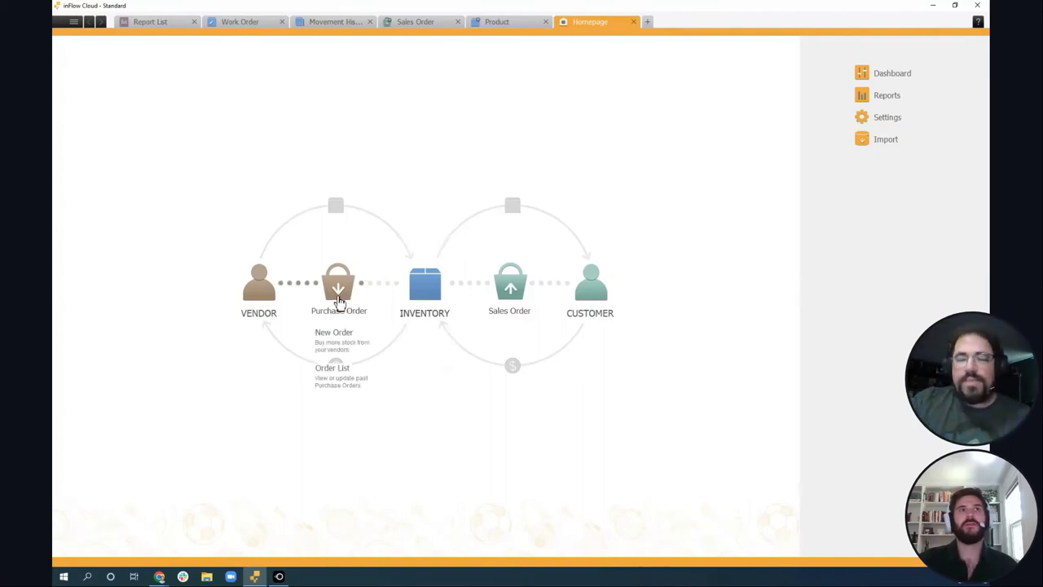
{"action": "left_click", "coordinate": [339, 341]}
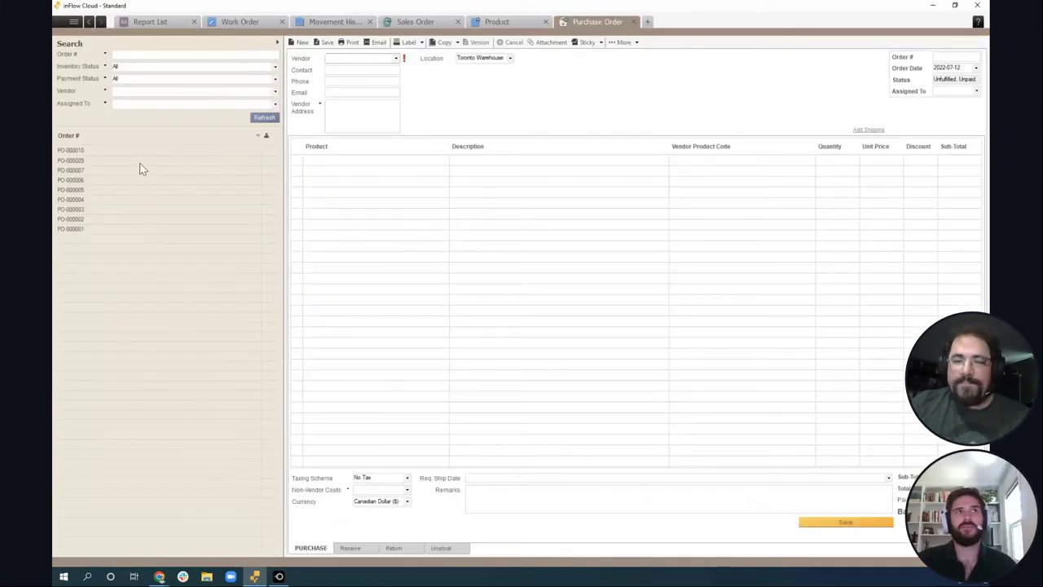
{"action": "left_click", "coordinate": [140, 161]}
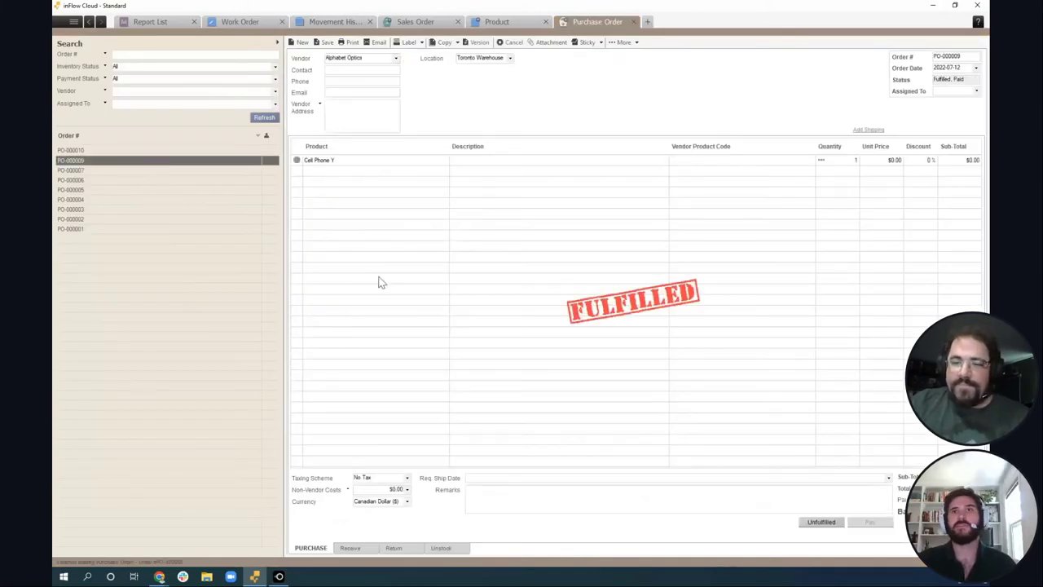
{"action": "left_click", "coordinate": [137, 171]}
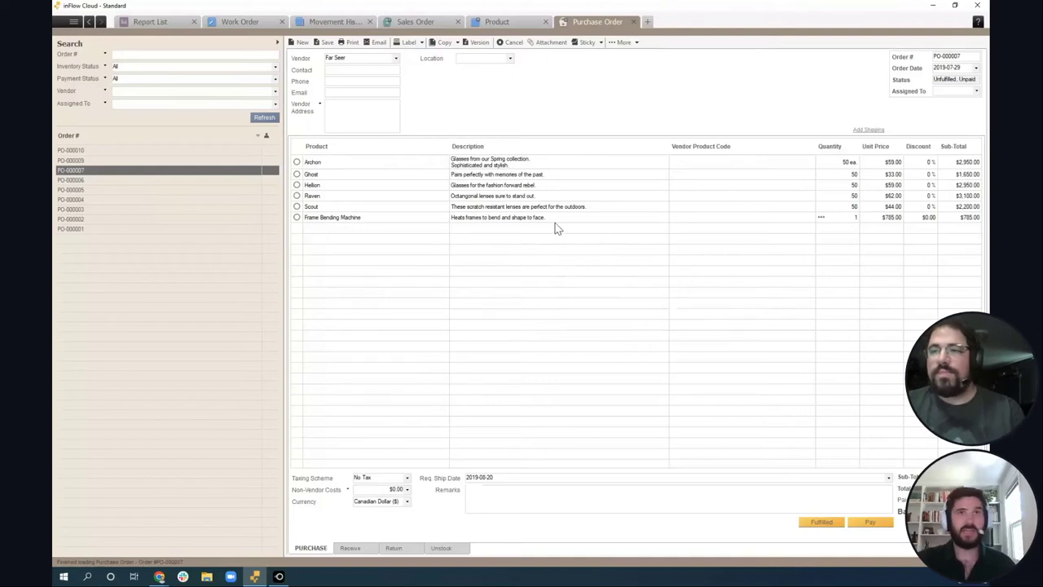
Step: Check the label-making options of the Far Seer purchase order, including product selection, quantities and layout templates, without printing
{"action": "left_click", "coordinate": [419, 42]}
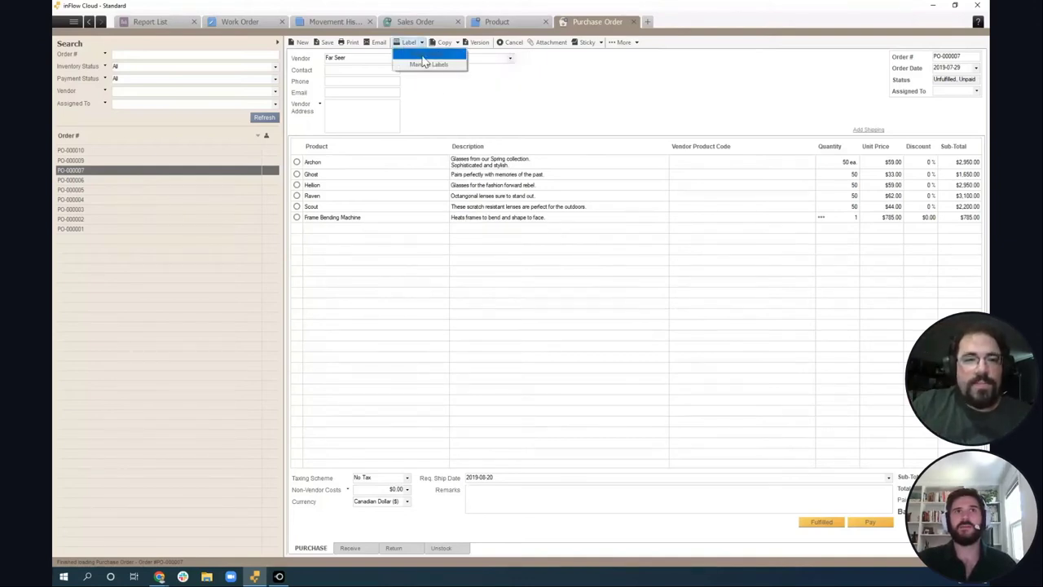
{"action": "left_click", "coordinate": [422, 55]}
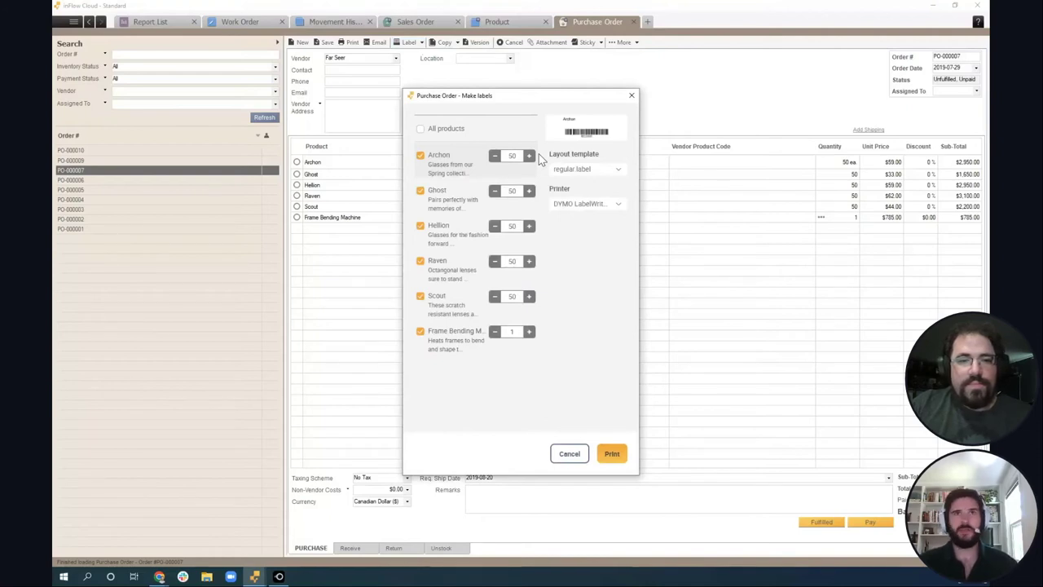
{"action": "left_click", "coordinate": [513, 155]}
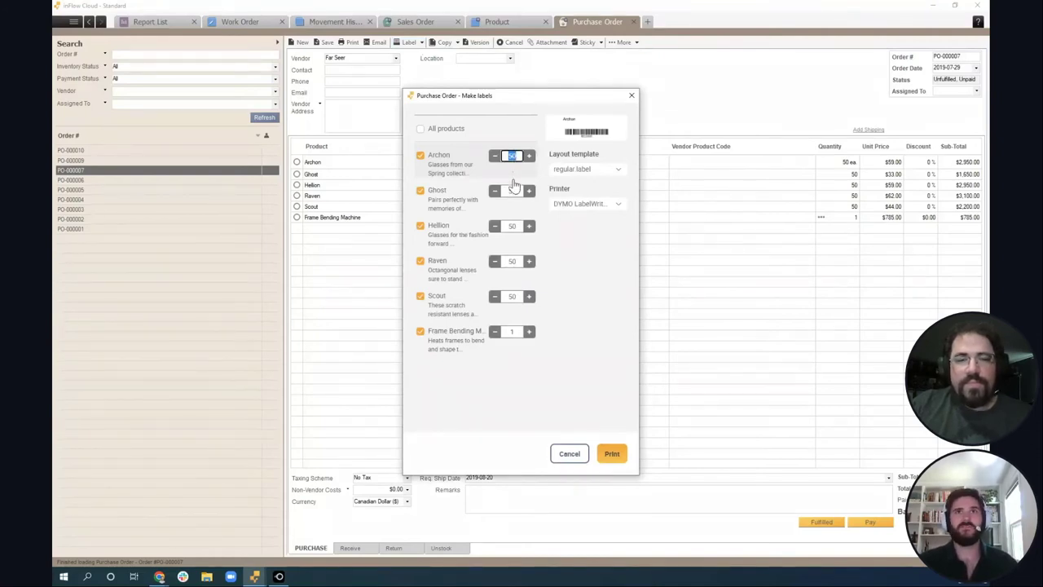
{"action": "left_click", "coordinate": [512, 190]}
{"action": "left_click", "coordinate": [513, 225]}
{"action": "left_click", "coordinate": [595, 279]}
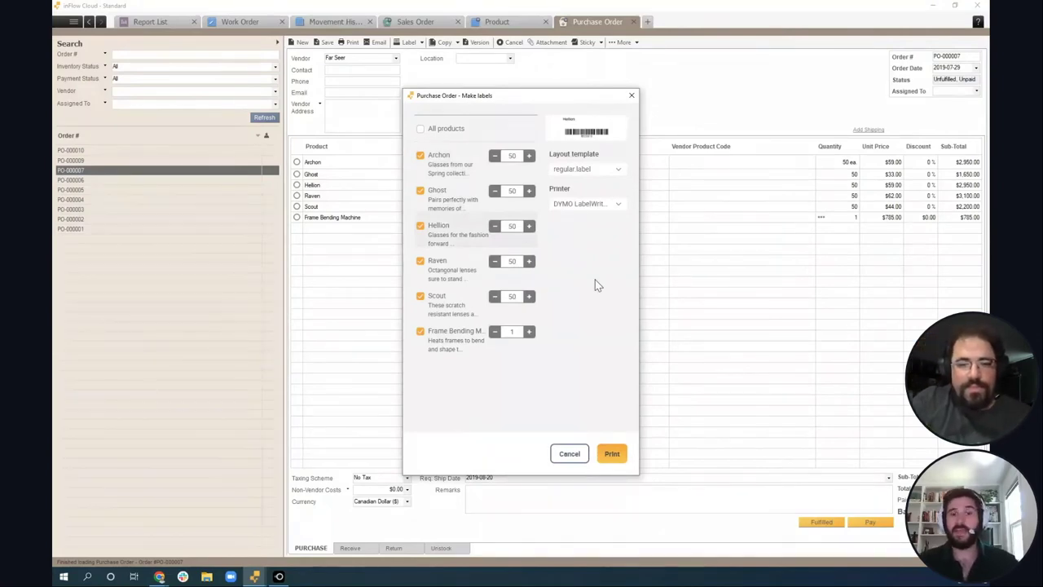
{"action": "left_click", "coordinate": [420, 332]}
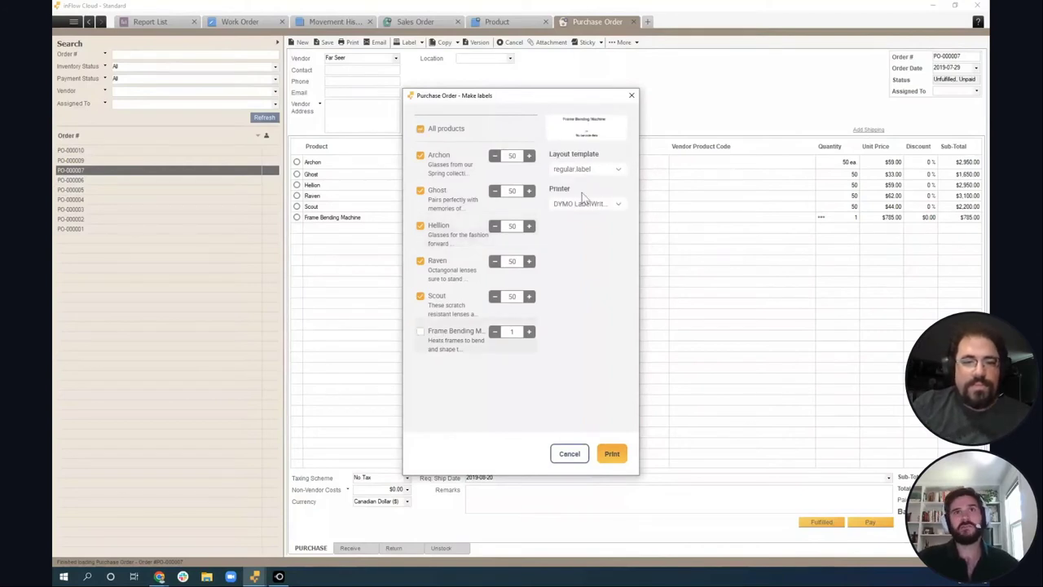
{"action": "left_click", "coordinate": [586, 169]}
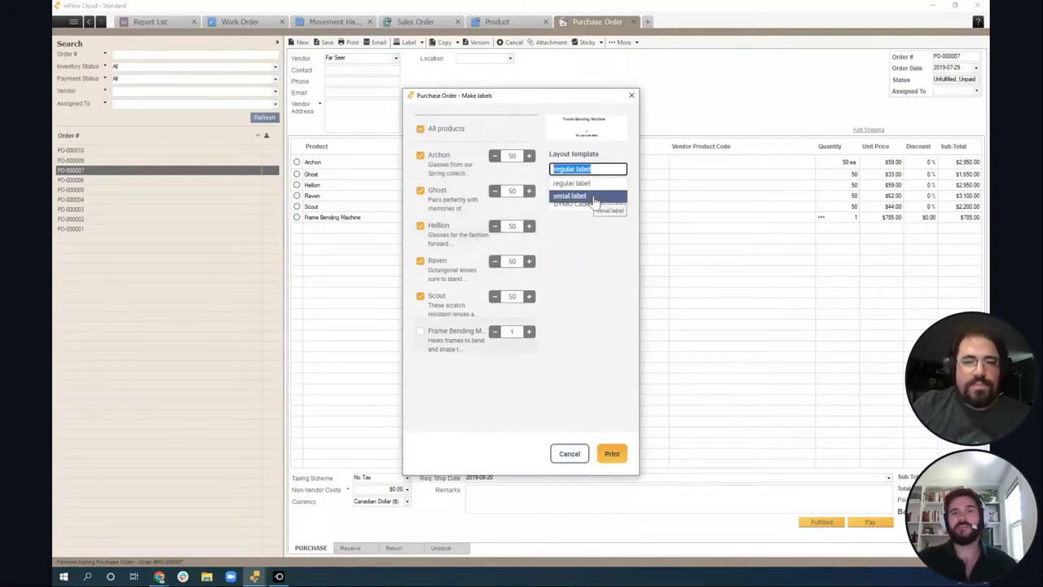
{"action": "left_click", "coordinate": [601, 258]}
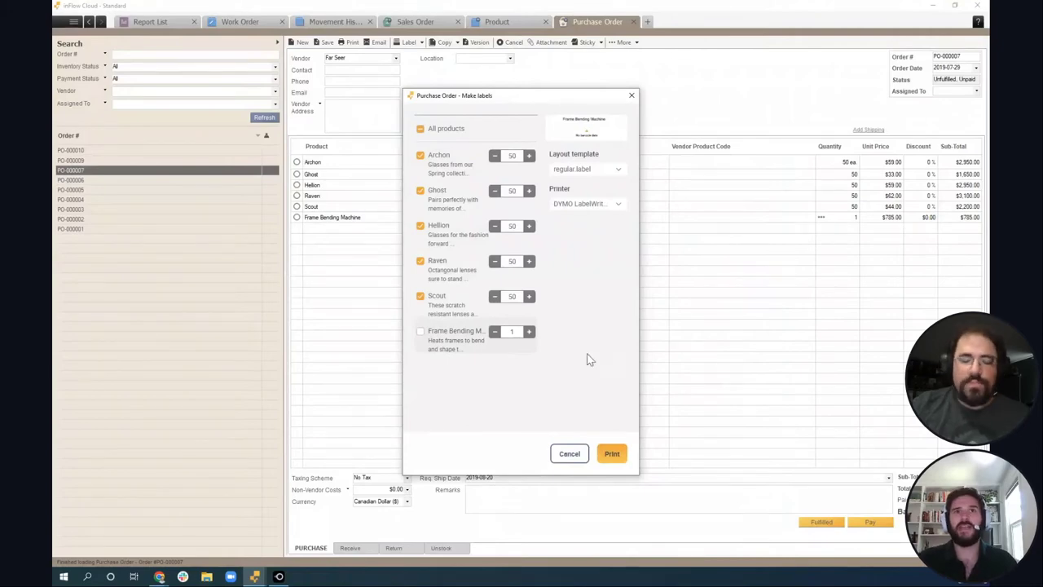
{"action": "left_click", "coordinate": [572, 455]}
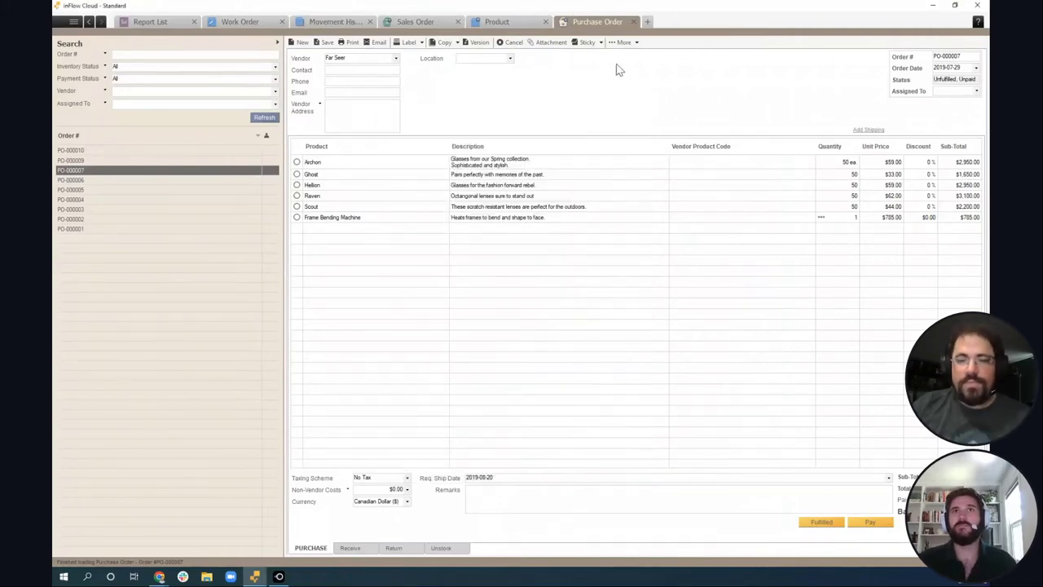
Step: Open the barcode and SKU generation settings from a new homepage and turn on automatic barcode generation for products
{"action": "left_click", "coordinate": [649, 23]}
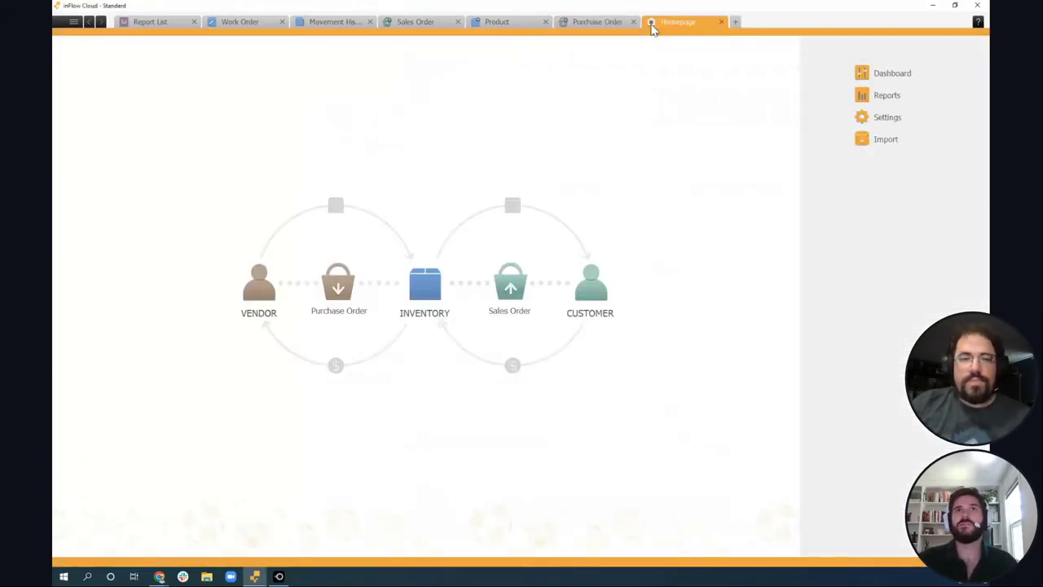
{"action": "left_click", "coordinate": [892, 122]}
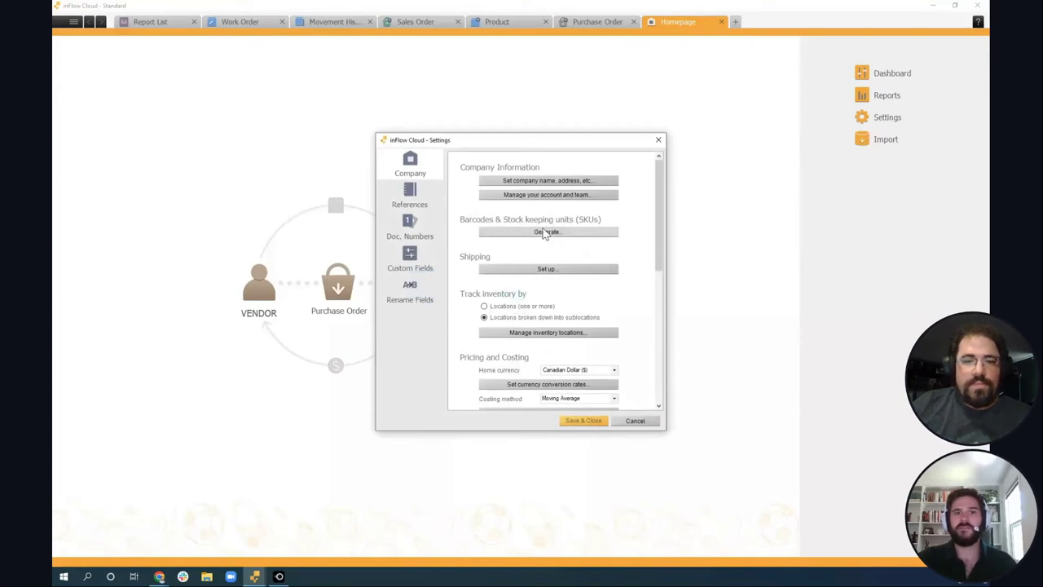
{"action": "left_click", "coordinate": [544, 232]}
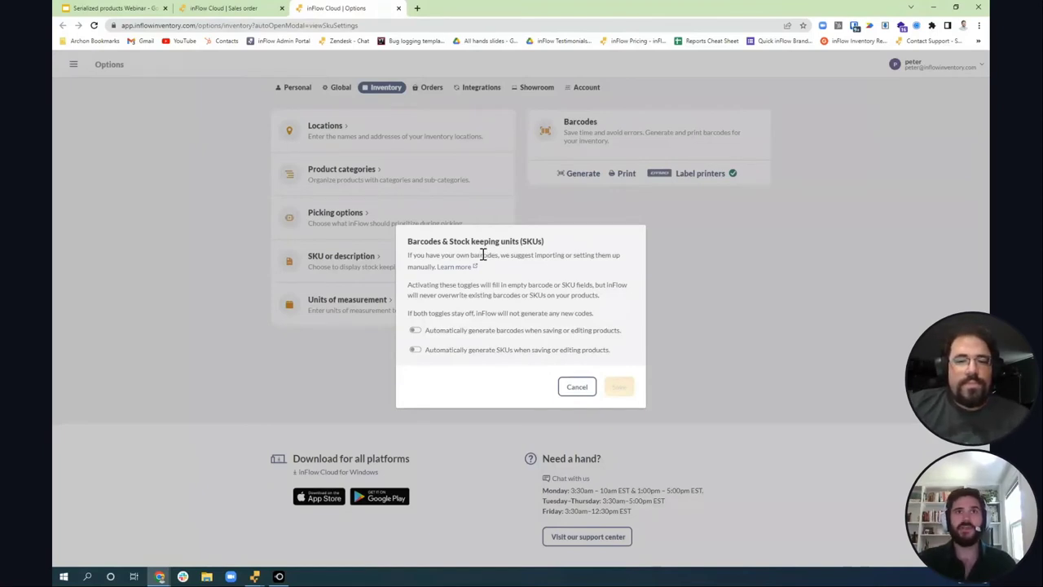
{"action": "left_click", "coordinate": [510, 333]}
Step: Try INFLOW as the barcode prefix and clear the prefix again
{"action": "left_click", "coordinate": [506, 319]}
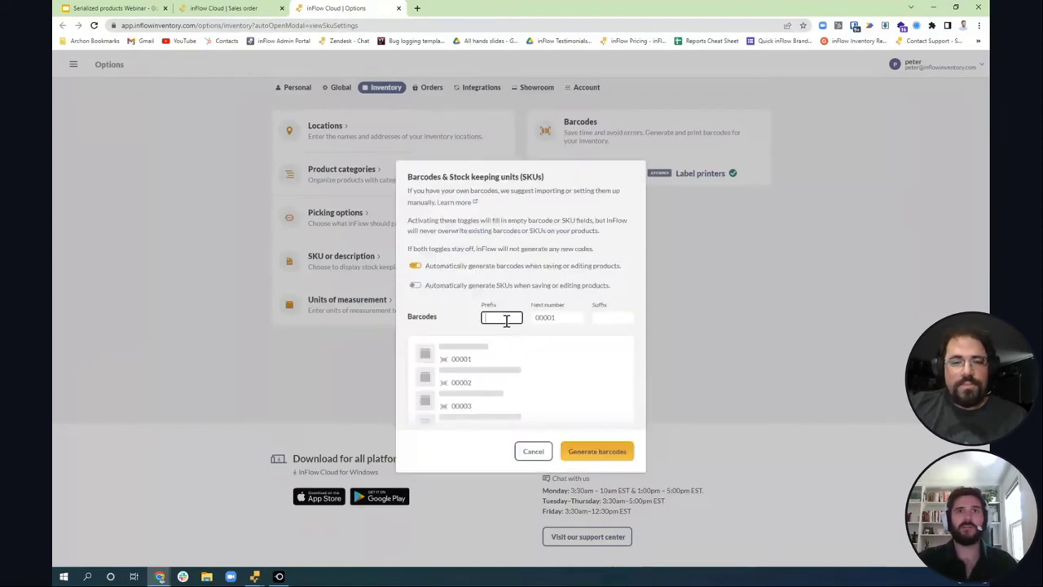
{"action": "type", "text": "INFLOW"}
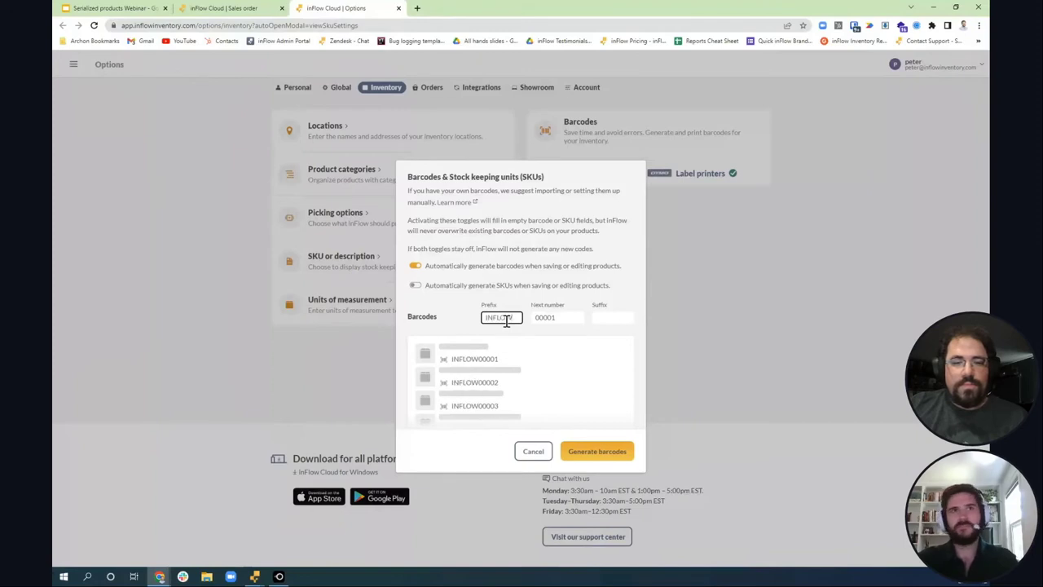
{"action": "key", "text": "BackSpace"}
{"action": "key", "text": "BackSpace"}
{"action": "key", "text": "BackSpace"}
{"action": "key", "text": "BackSpace"}
{"action": "key", "text": "BackSpace"}
{"action": "key", "text": "BackSpace"}
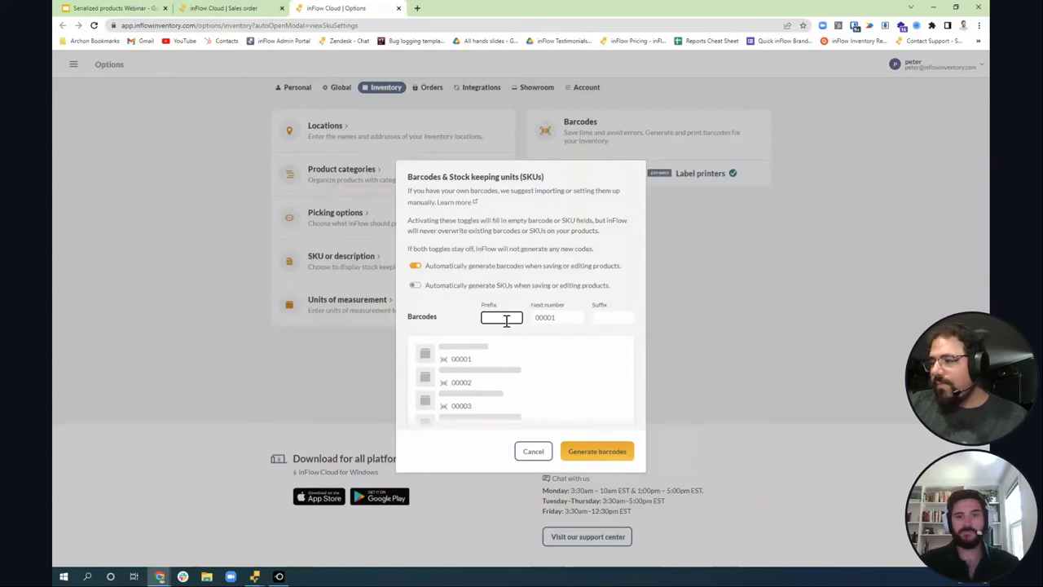
Step: Generate the product barcodes without a prefix and view the printable barcode sheet down to the Frame Bending Machine
{"action": "left_click", "coordinate": [598, 451]}
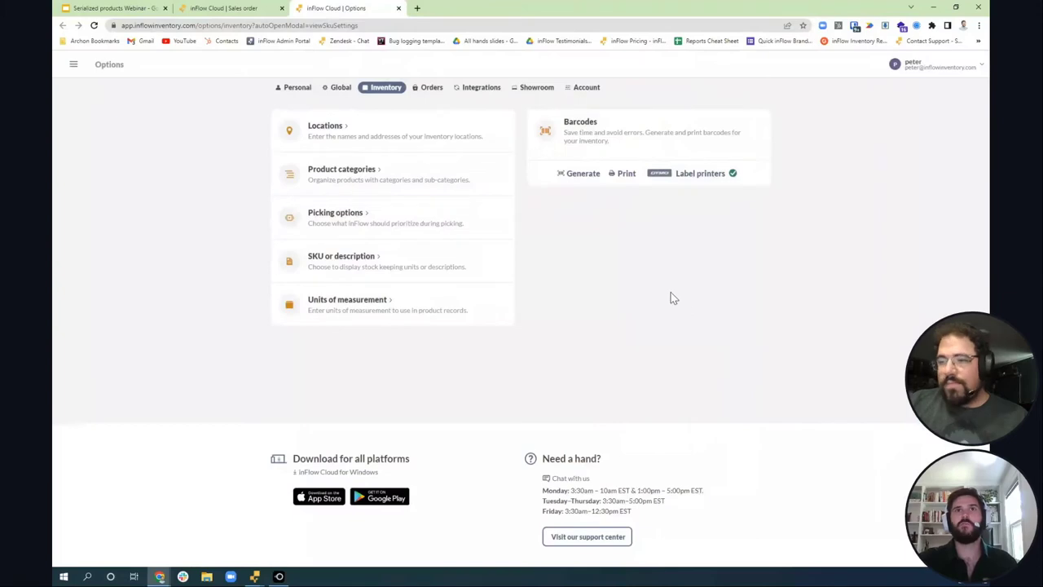
{"action": "left_click", "coordinate": [623, 174]}
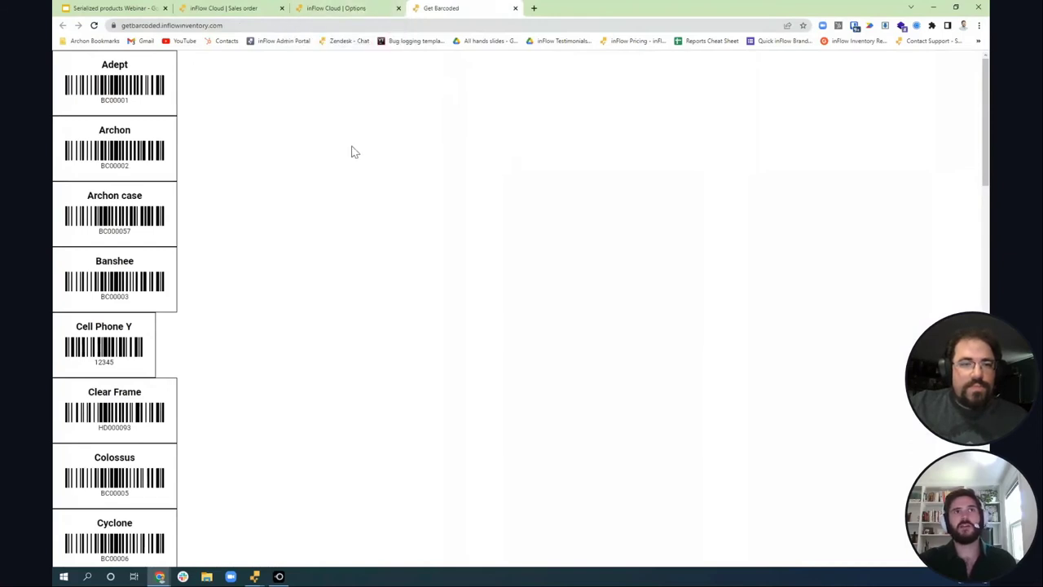
{"action": "scroll", "coordinate": [351, 155], "scroll_direction": "down", "scroll_amount": 5}
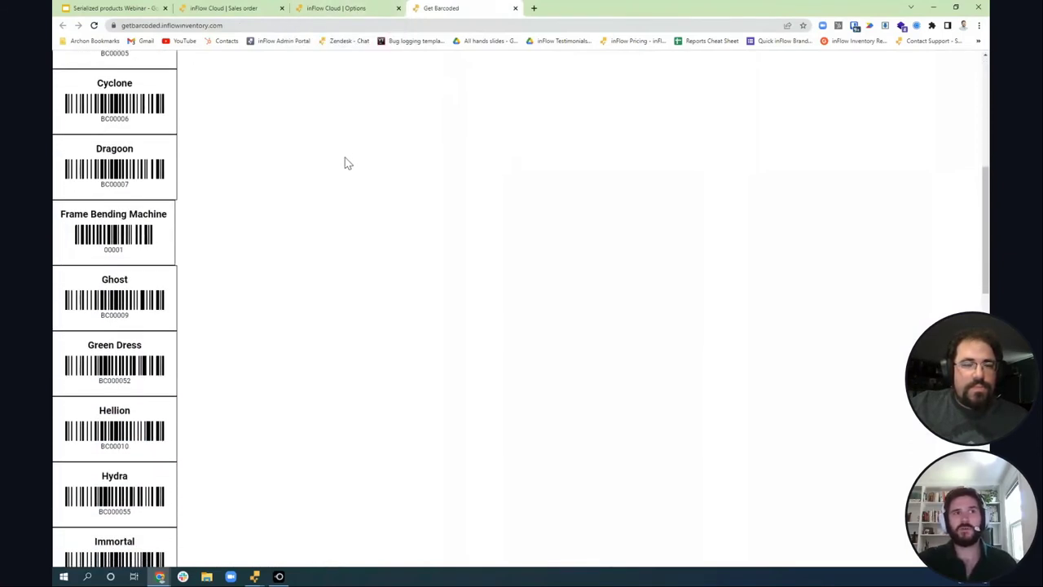
Step: Return to the inventory options and view the Dymo label printer templates, closing them without changes
{"action": "left_click", "coordinate": [348, 7]}
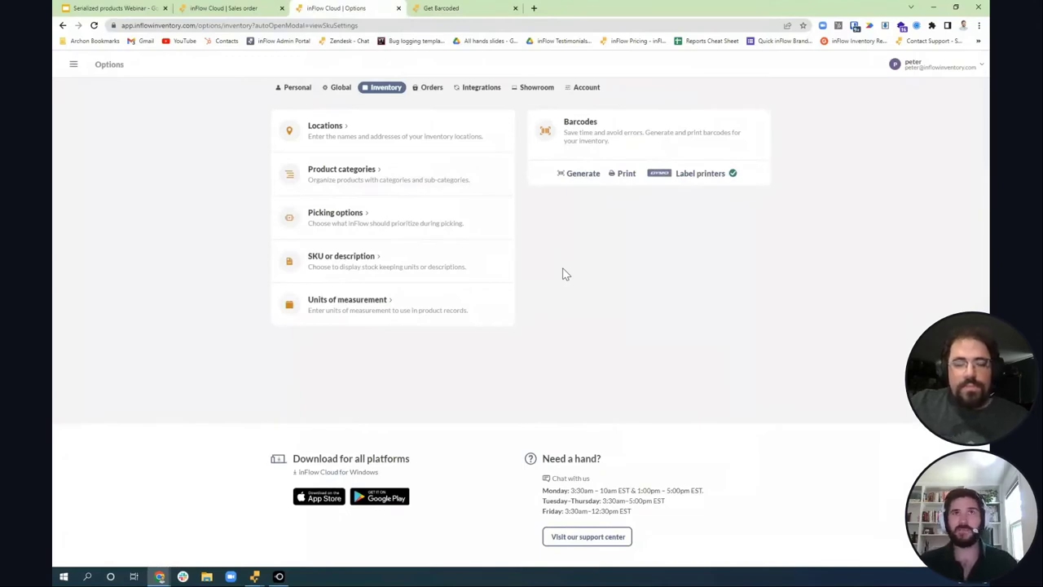
{"action": "left_click", "coordinate": [683, 175]}
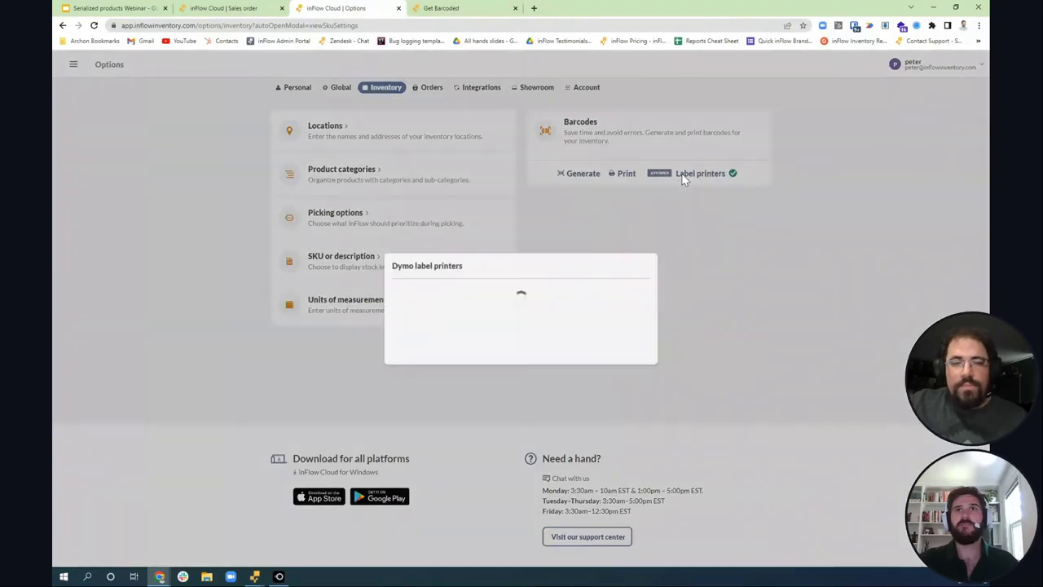
{"action": "triple_click", "coordinate": [454, 242]}
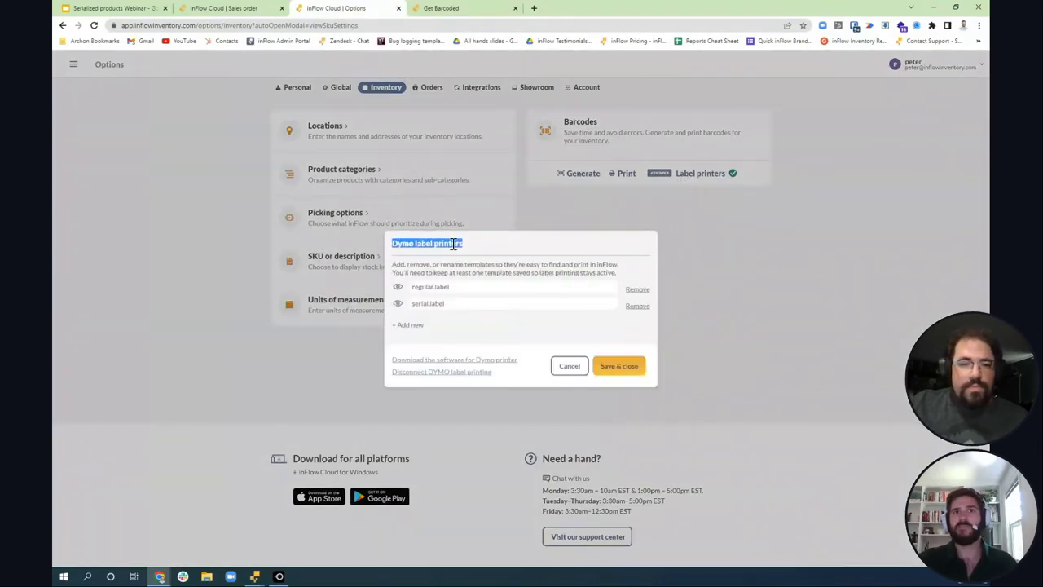
{"action": "left_click", "coordinate": [568, 375]}
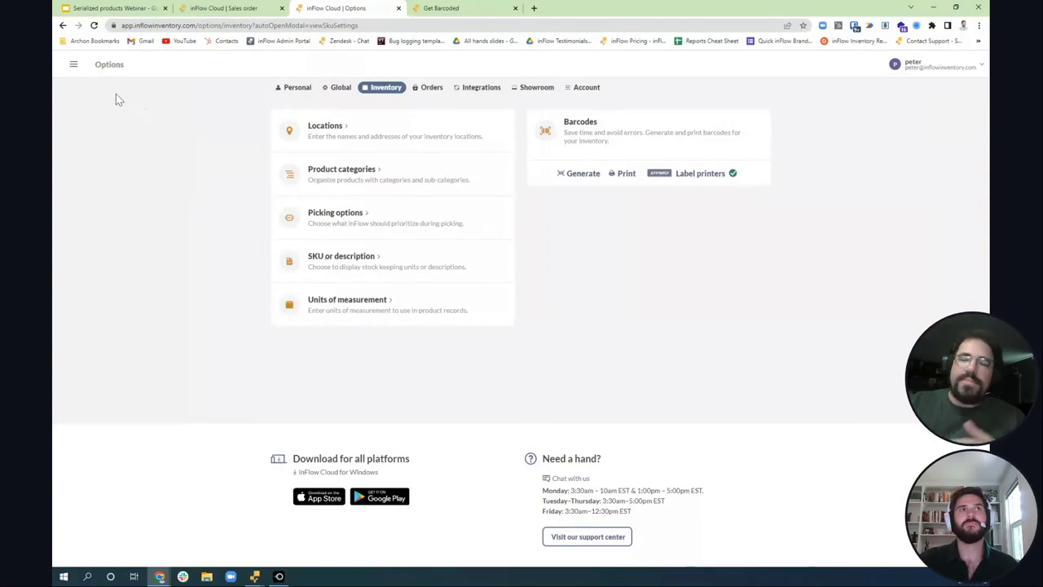
Step: Go to the web app's homepage, bring up the inFlow mobile app in the LetsView phone mirror, and minimize the mirror
{"action": "left_click", "coordinate": [74, 64]}
{"action": "left_click", "coordinate": [94, 94]}
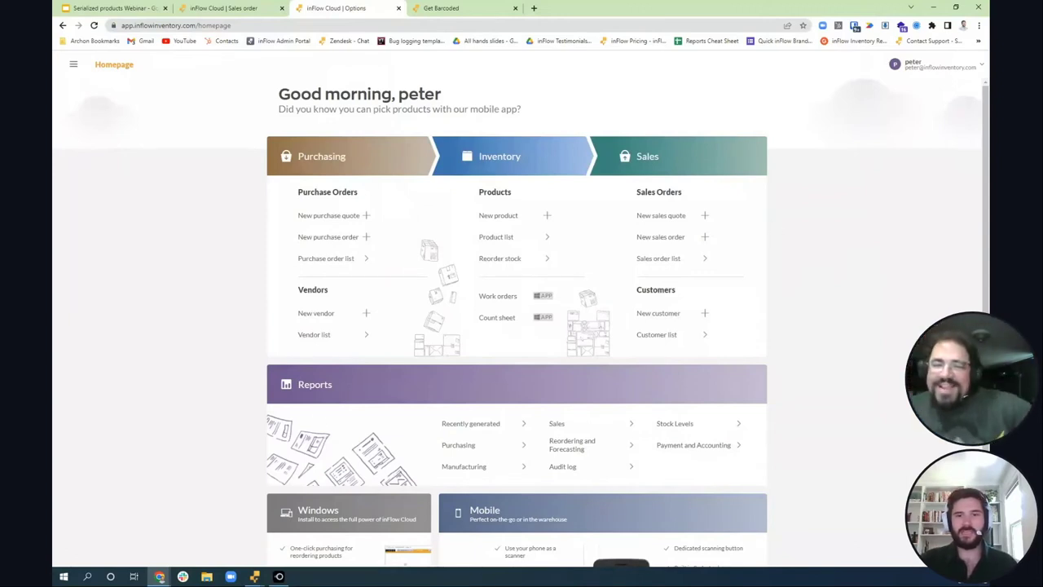
{"action": "left_click", "coordinate": [279, 576]}
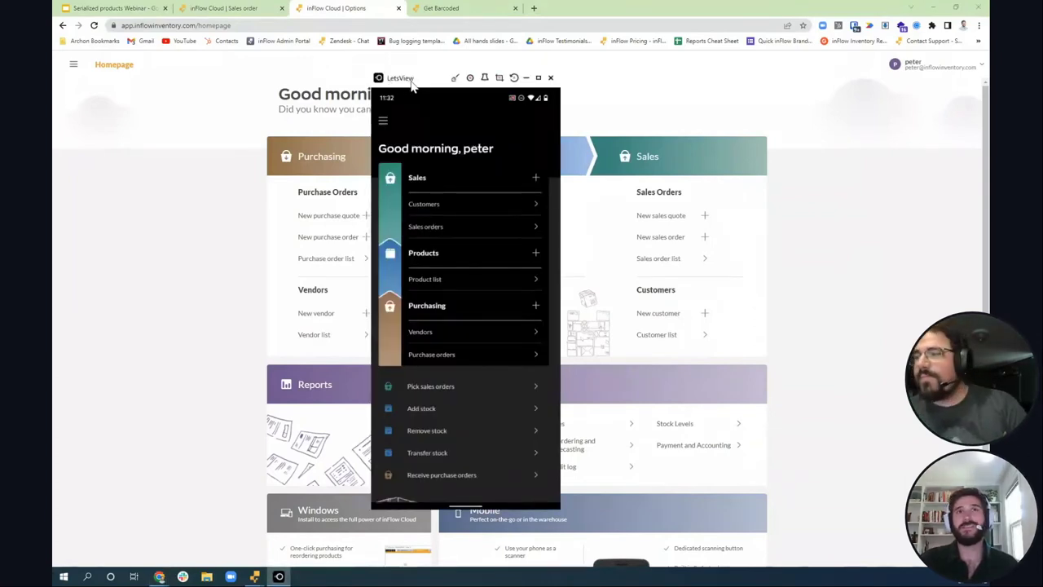
{"action": "left_click", "coordinate": [526, 79]}
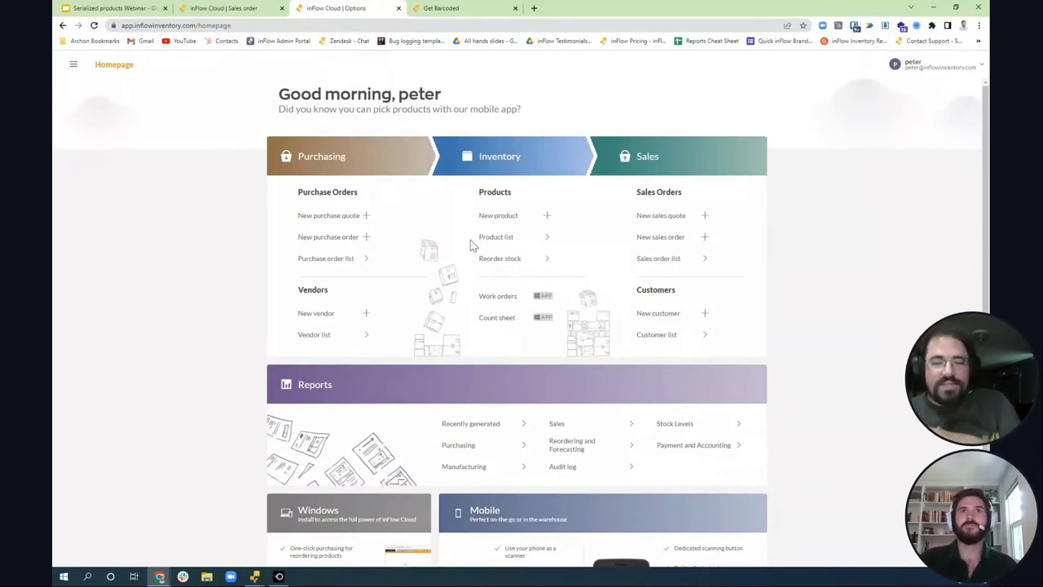
Step: Open Cell Phone Y from the product list and expand its Toronto Warehouse stock by sublocation
{"action": "left_click", "coordinate": [498, 238]}
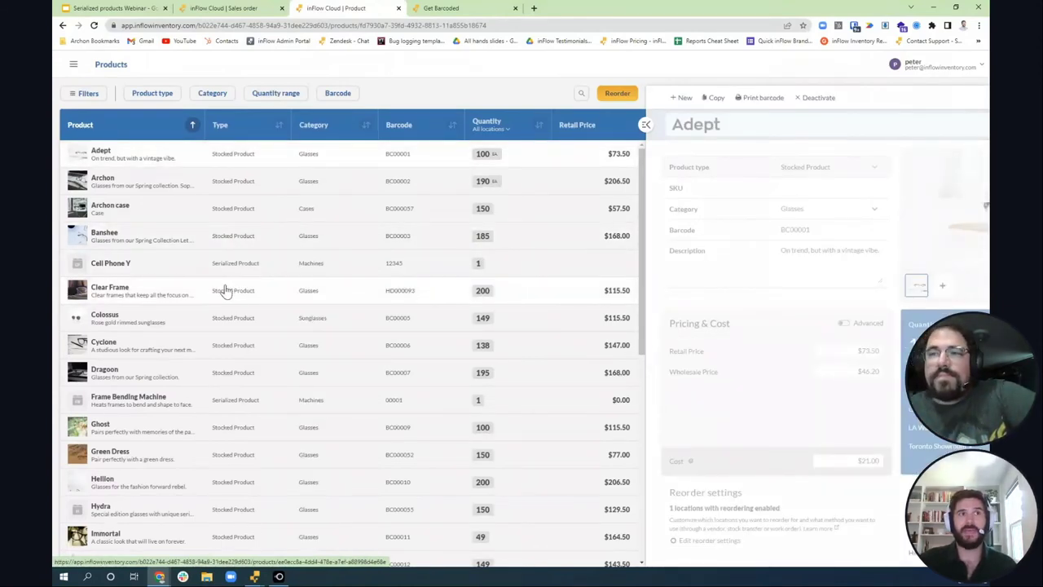
{"action": "left_click", "coordinate": [181, 269]}
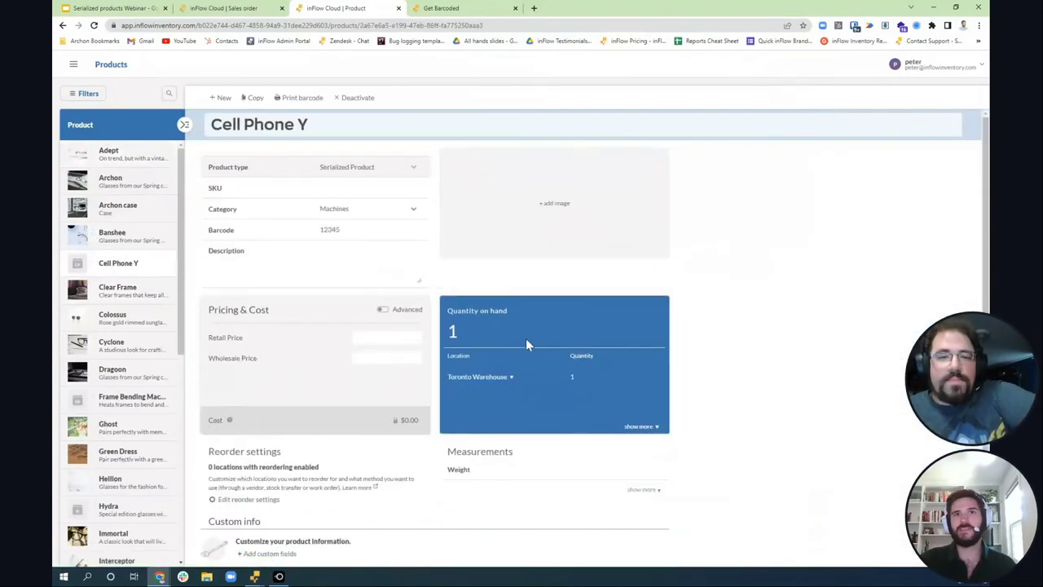
{"action": "left_click", "coordinate": [511, 379]}
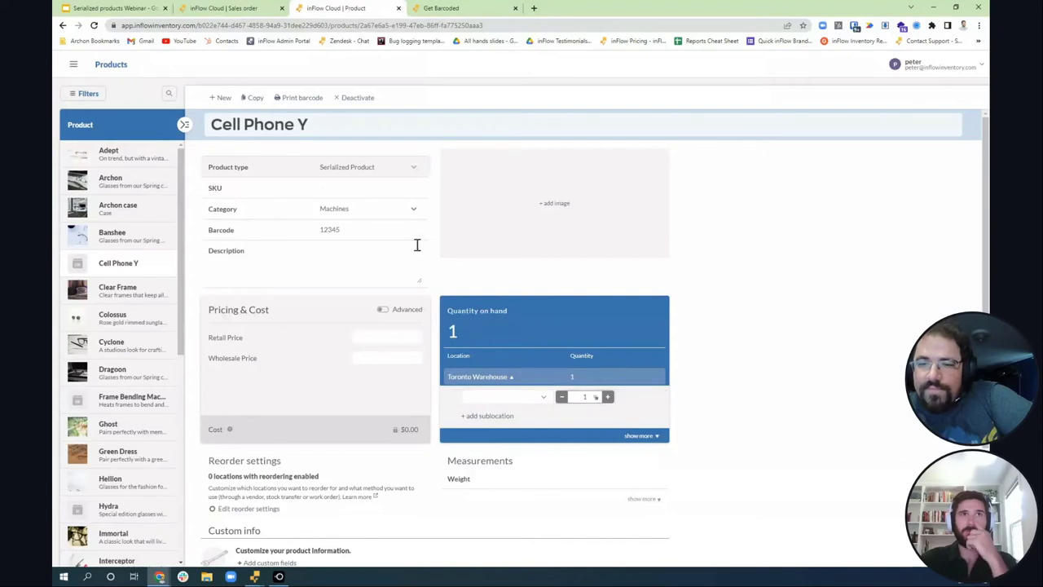
Step: Change the product name of Cell Phone Y to "Bolt Batch - 12k" without saving
{"action": "left_click_drag", "start_coordinate": [316, 132], "coordinate": [210, 134]}
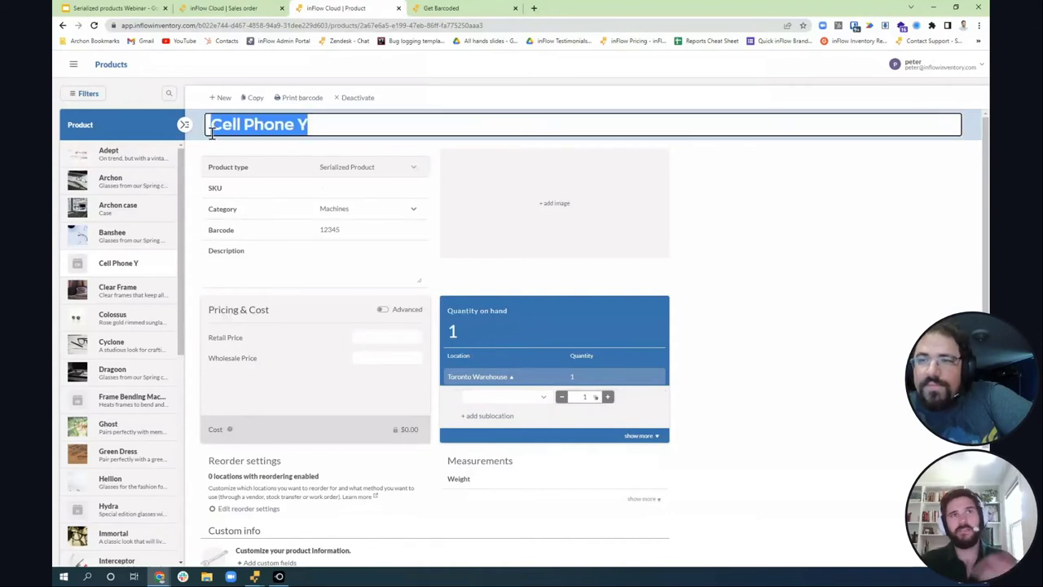
{"action": "type", "text": "b"}
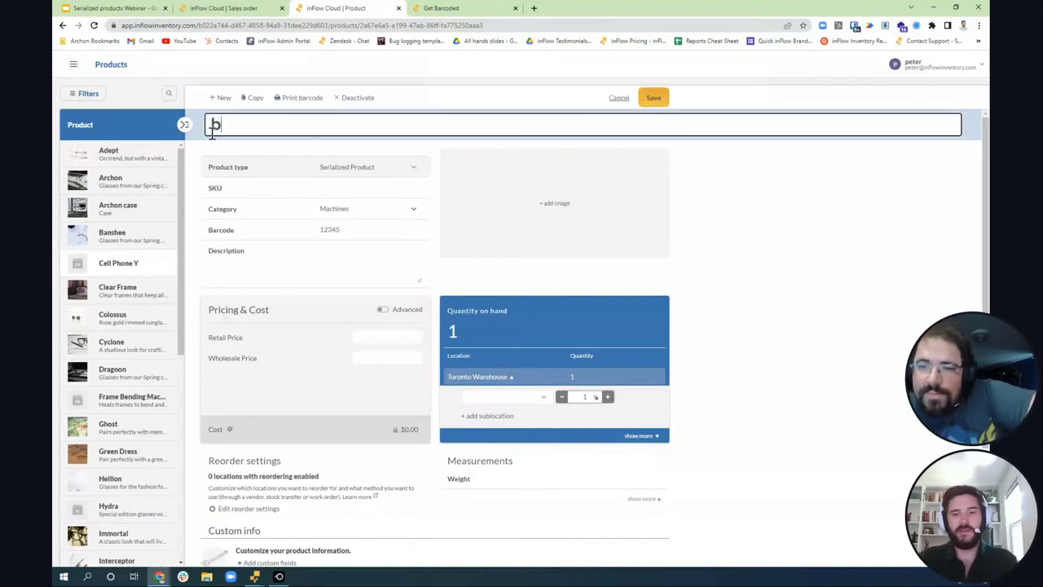
{"action": "key", "text": "BackSpace"}
{"action": "type", "text": "Bolt BA"}
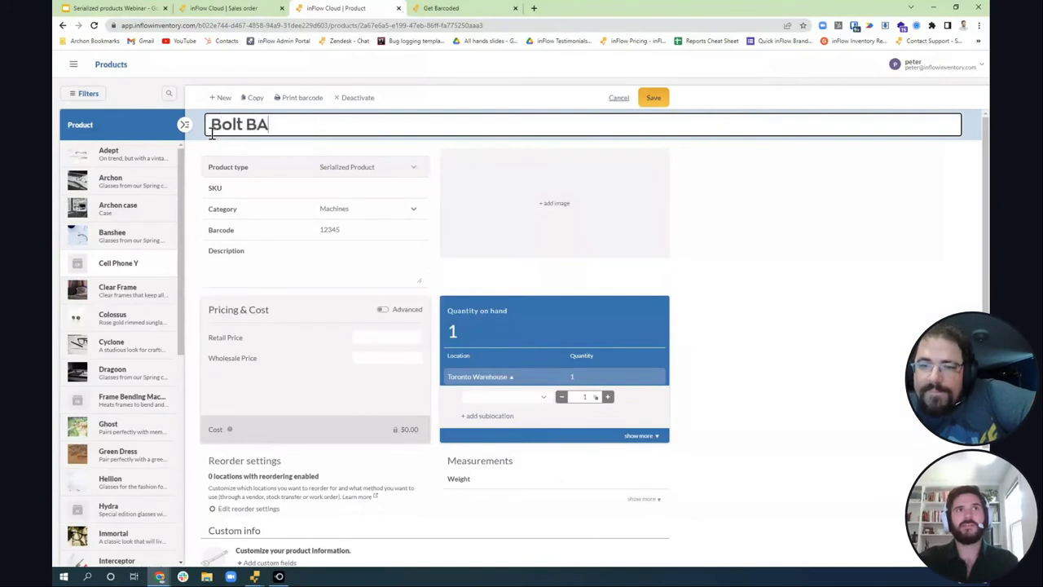
{"action": "key", "text": "BackSpace"}
{"action": "type", "text": "atch - 12k"}
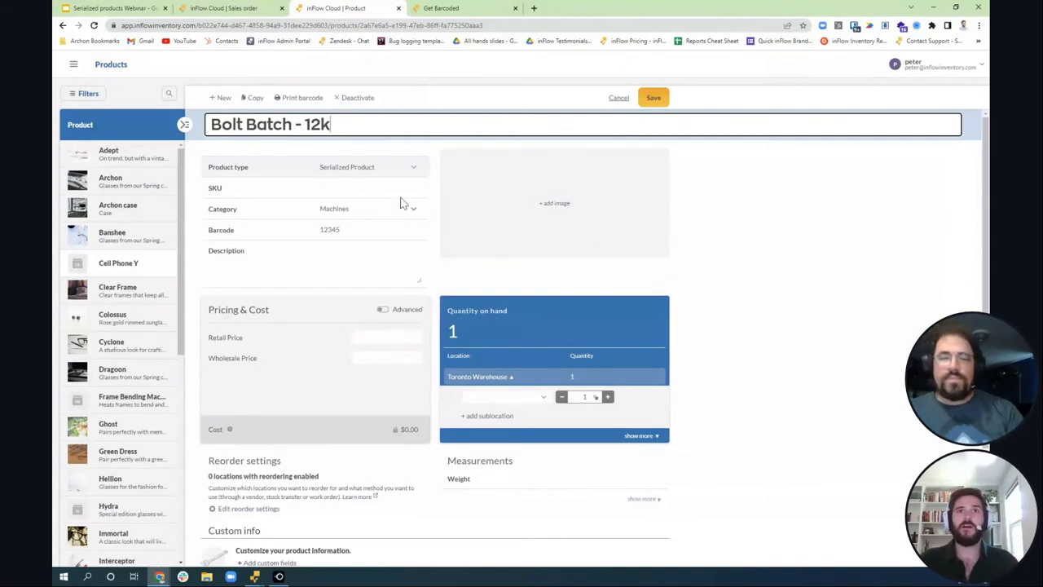
Step: Browse the available Toronto Warehouse sublocations without choosing one, and discard the unsaved product edits
{"action": "left_click", "coordinate": [544, 400]}
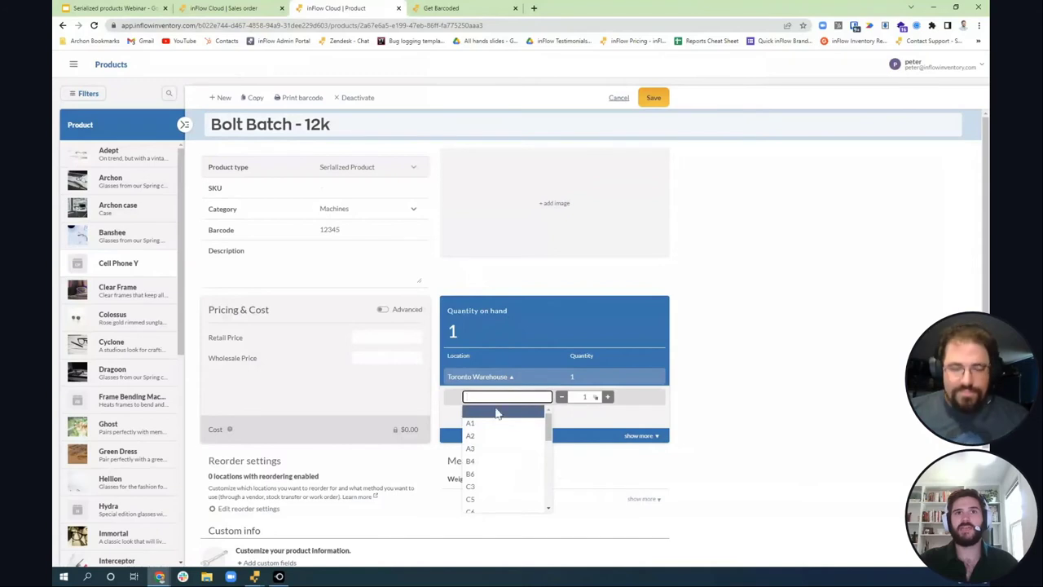
{"action": "scroll", "coordinate": [524, 412], "scroll_direction": "down", "scroll_amount": 3}
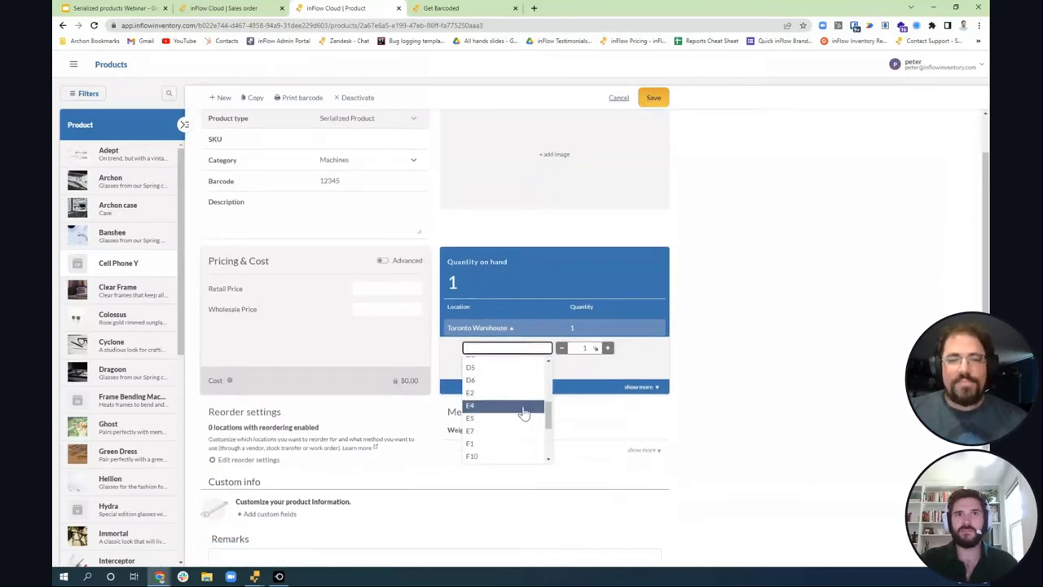
{"action": "left_click", "coordinate": [696, 366]}
{"action": "scroll", "coordinate": [695, 366], "scroll_direction": "up", "scroll_amount": 1}
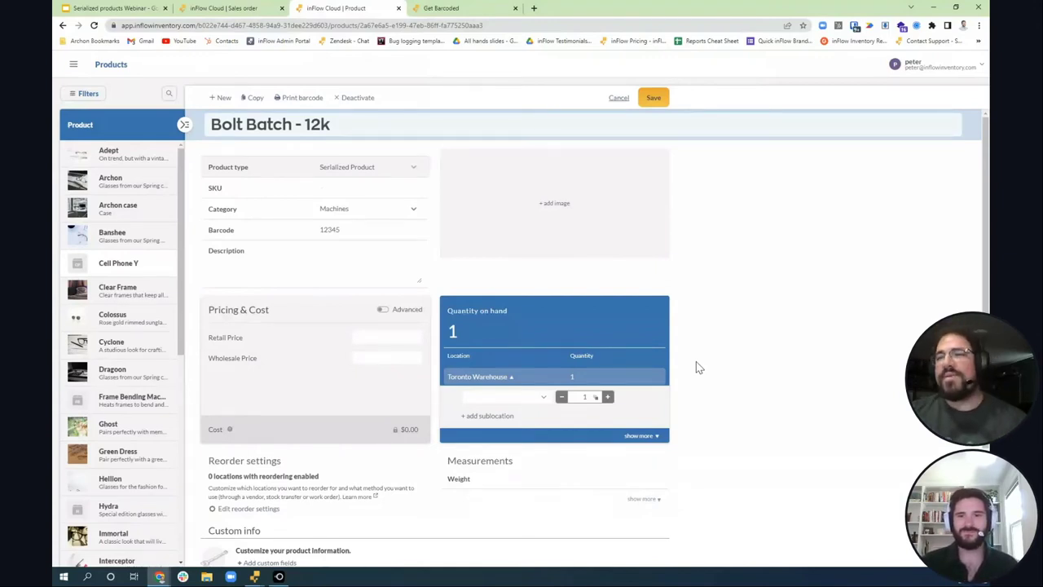
{"action": "left_click", "coordinate": [617, 99]}
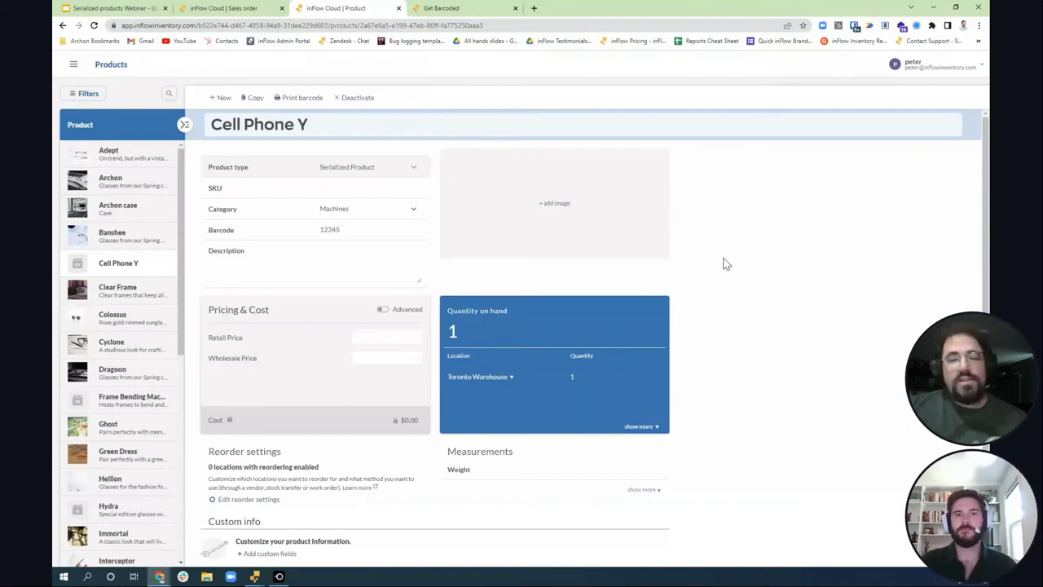
Step: Return to the web app's homepage and look over the account menu without choosing anything
{"action": "left_click", "coordinate": [73, 65]}
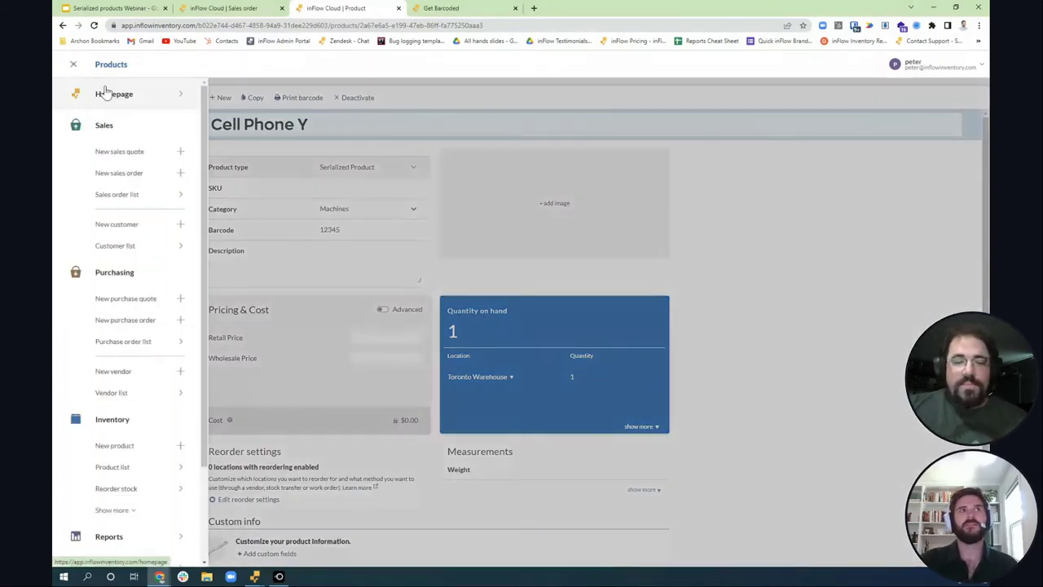
{"action": "left_click", "coordinate": [107, 94]}
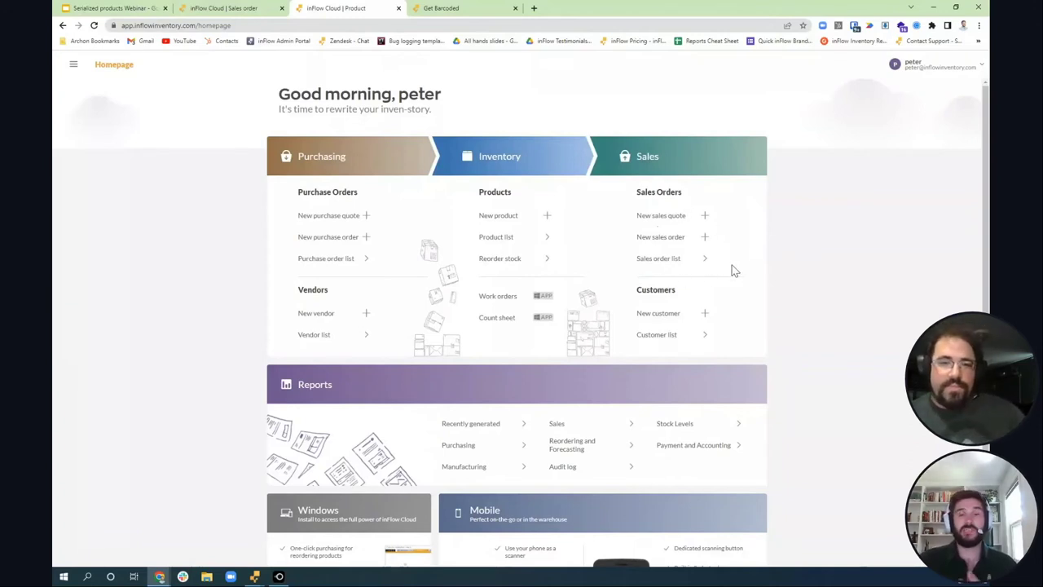
{"action": "left_click", "coordinate": [922, 71]}
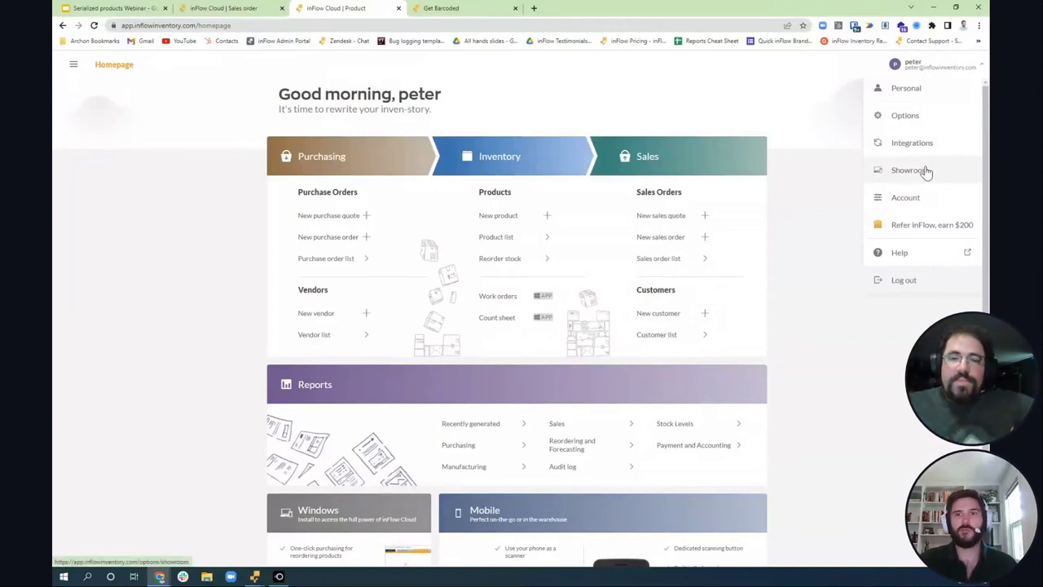
{"action": "left_click", "coordinate": [801, 212]}
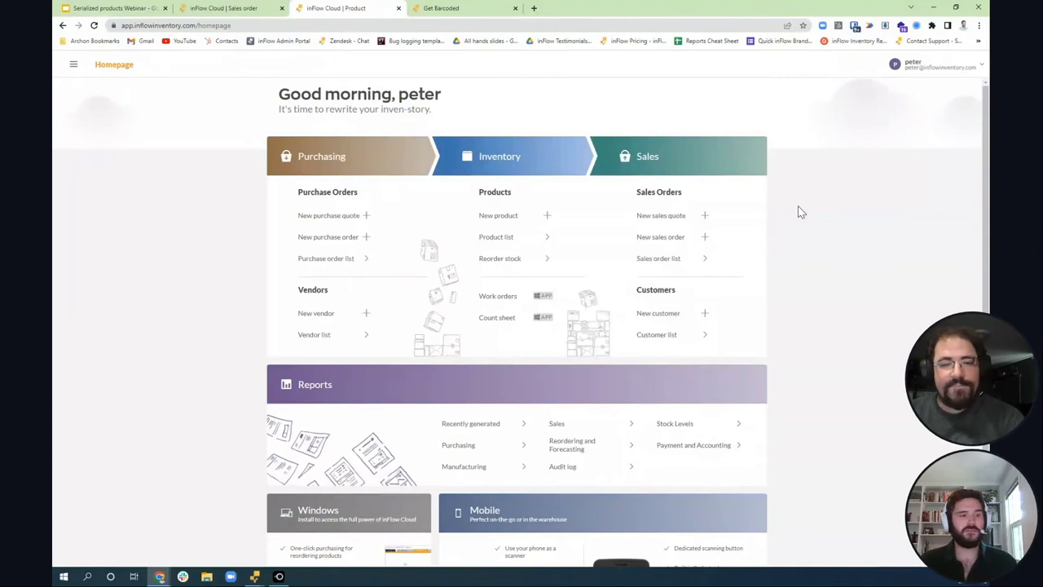
Step: Show the inFlow mobile app's home screen in the LetsView phone mirror, and minimize the mirror
{"action": "left_click", "coordinate": [278, 576]}
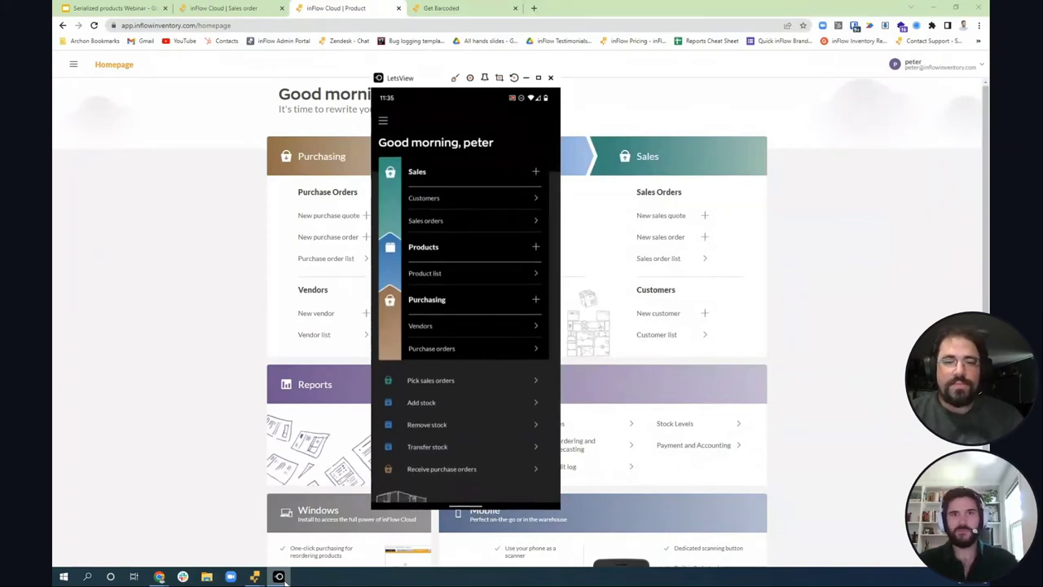
{"action": "left_click", "coordinate": [826, 260]}
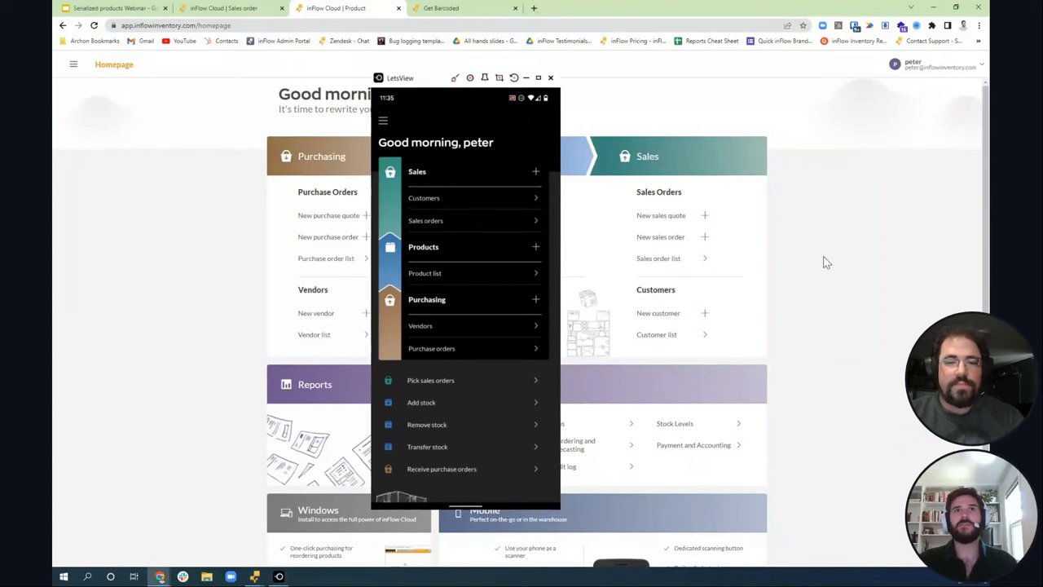
{"action": "left_click", "coordinate": [525, 78]}
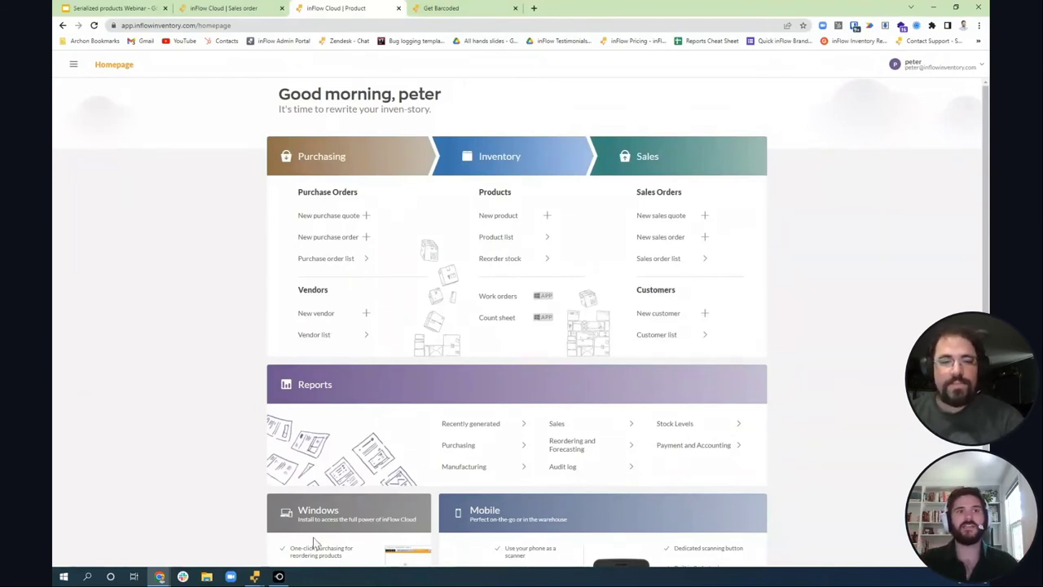
Step: Switch to the inFlow desktop app, dismiss its settings, and open the Current Stock list
{"action": "mouse_move", "coordinate": [254, 576]}
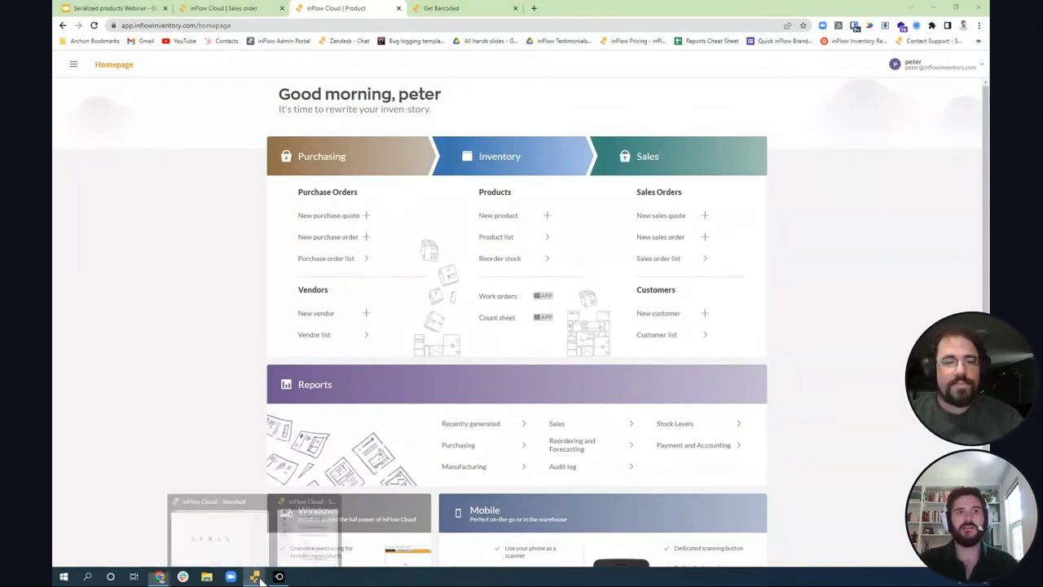
{"action": "left_click", "coordinate": [196, 546]}
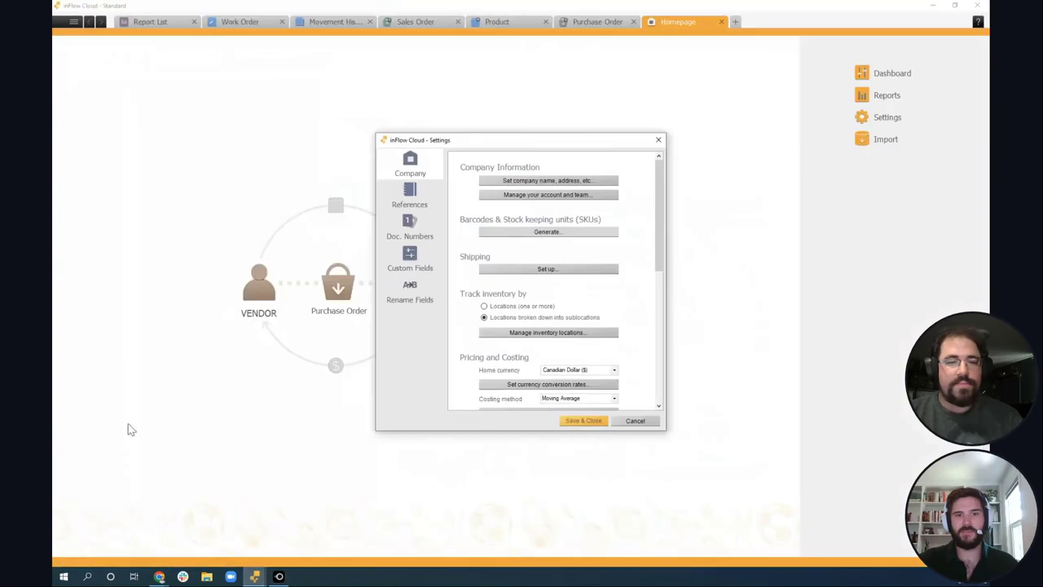
{"action": "left_click", "coordinate": [660, 145]}
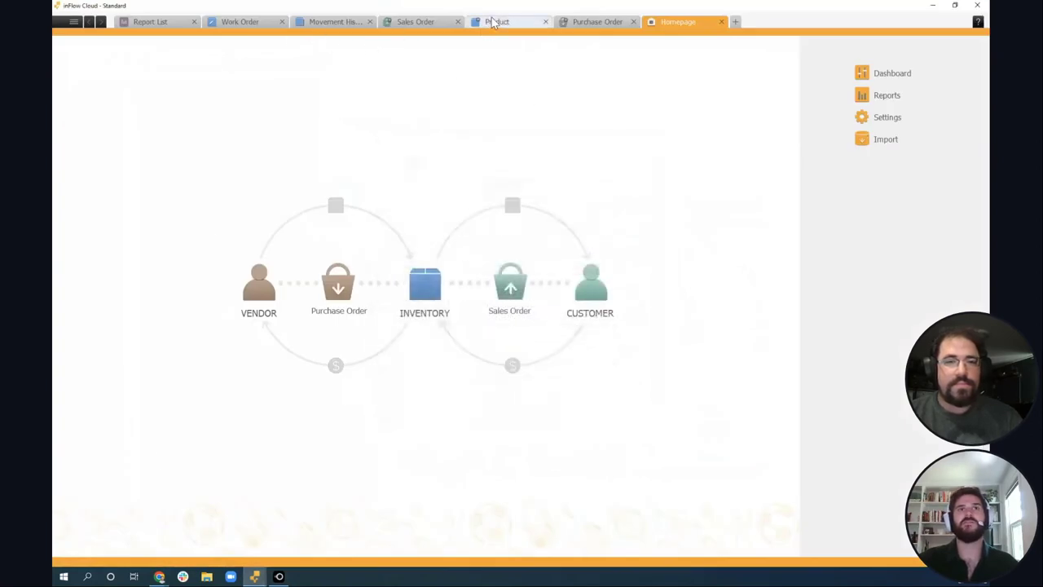
{"action": "mouse_move", "coordinate": [423, 273]}
{"action": "left_click", "coordinate": [420, 162]}
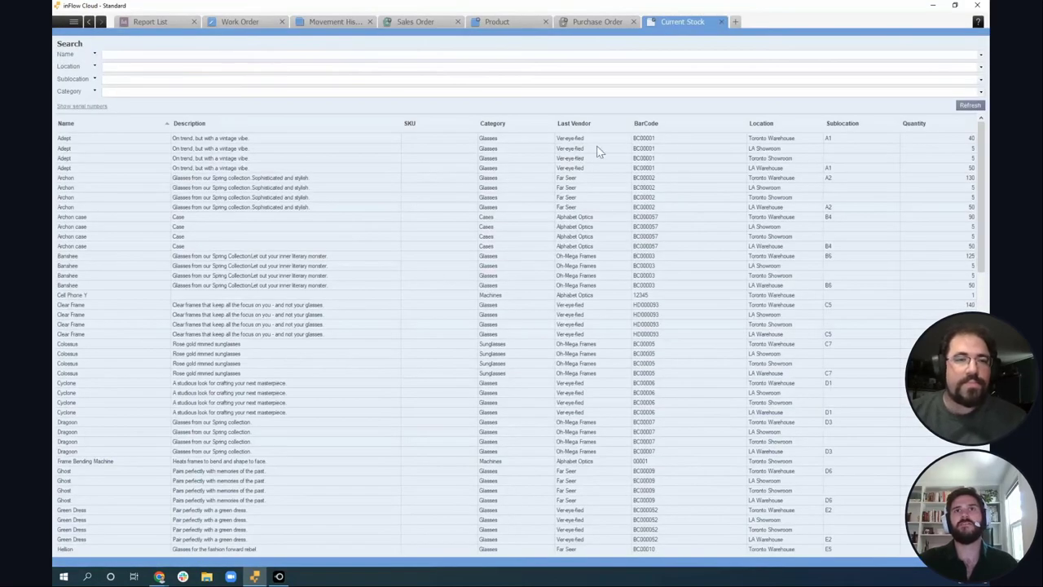
Step: Sort the Current Stock list by location and look through the LA and Toronto entries
{"action": "left_click", "coordinate": [799, 124]}
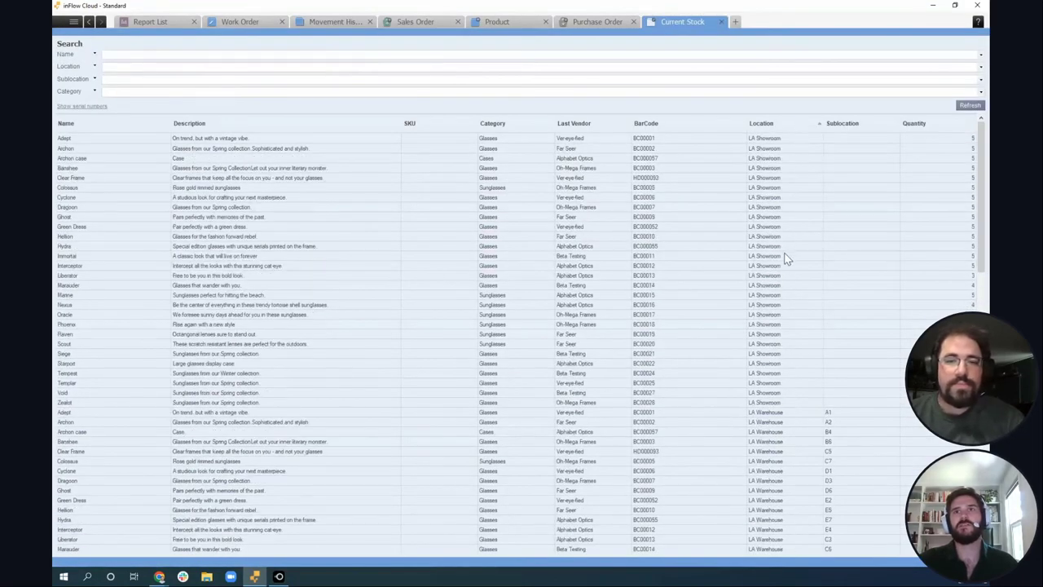
{"action": "scroll", "coordinate": [785, 269], "scroll_direction": "down", "scroll_amount": 9}
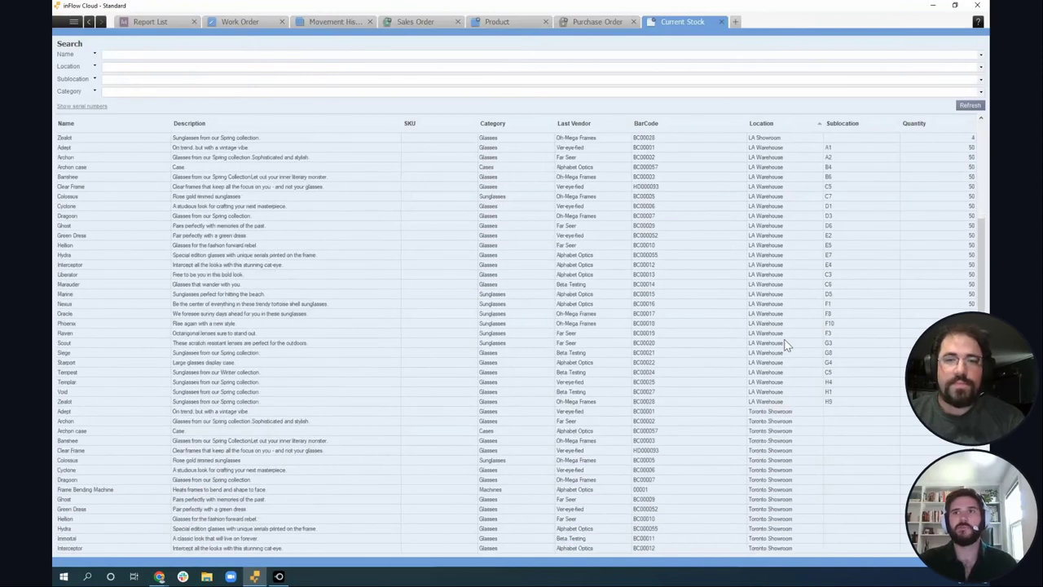
{"action": "scroll", "coordinate": [785, 345], "scroll_direction": "down", "scroll_amount": 1}
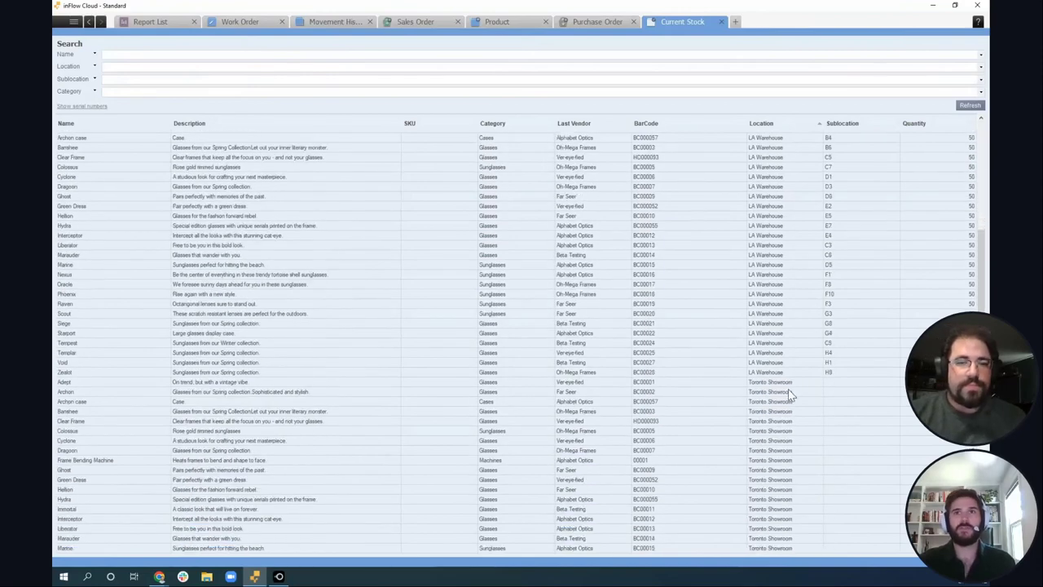
Step: Open a new homepage tab in the desktop app, show its Sales Order choices, and return to the web app
{"action": "left_click", "coordinate": [736, 21]}
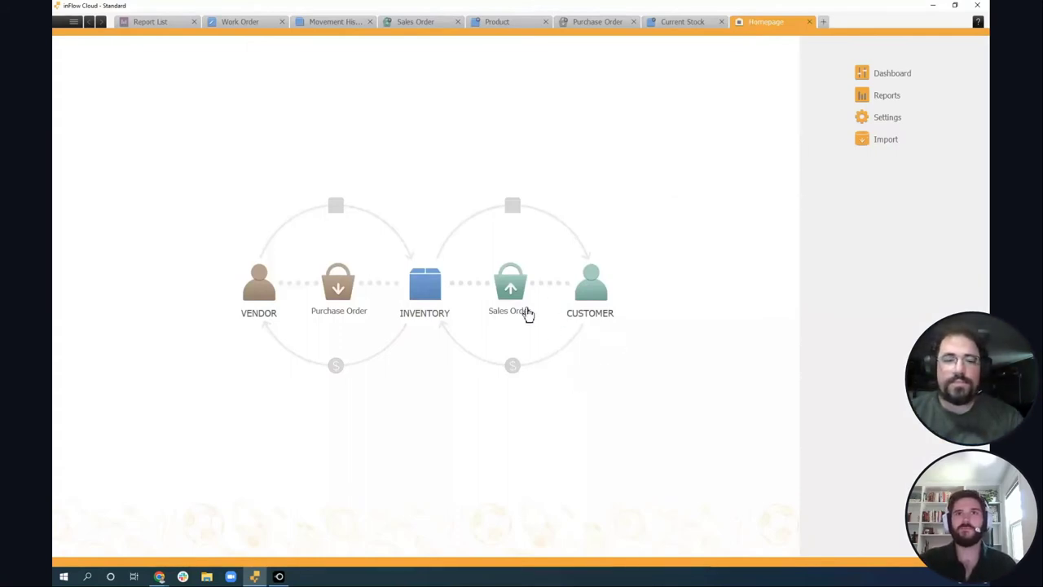
{"action": "mouse_move", "coordinate": [523, 316]}
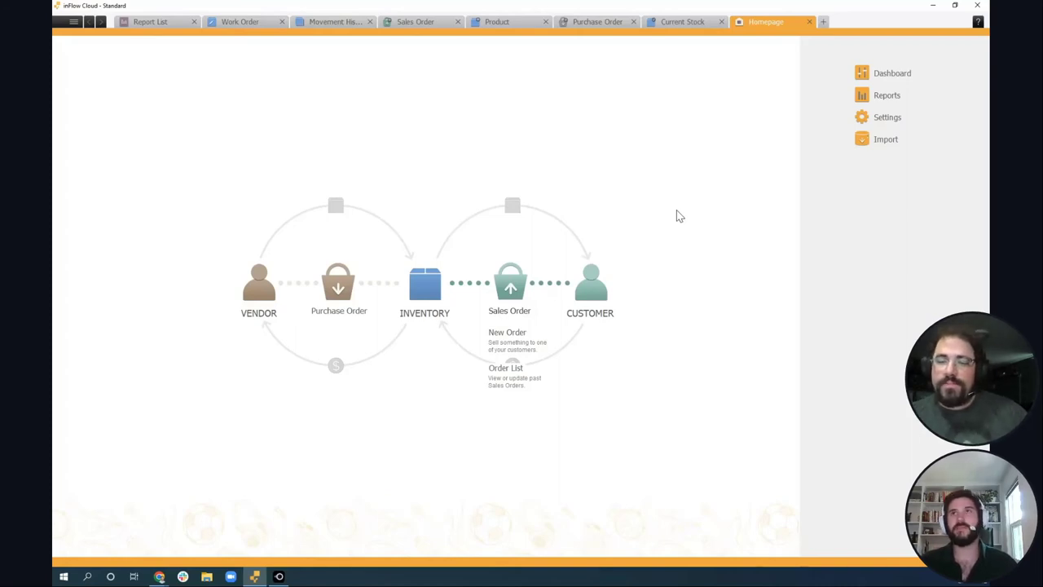
{"action": "left_click", "coordinate": [932, 5]}
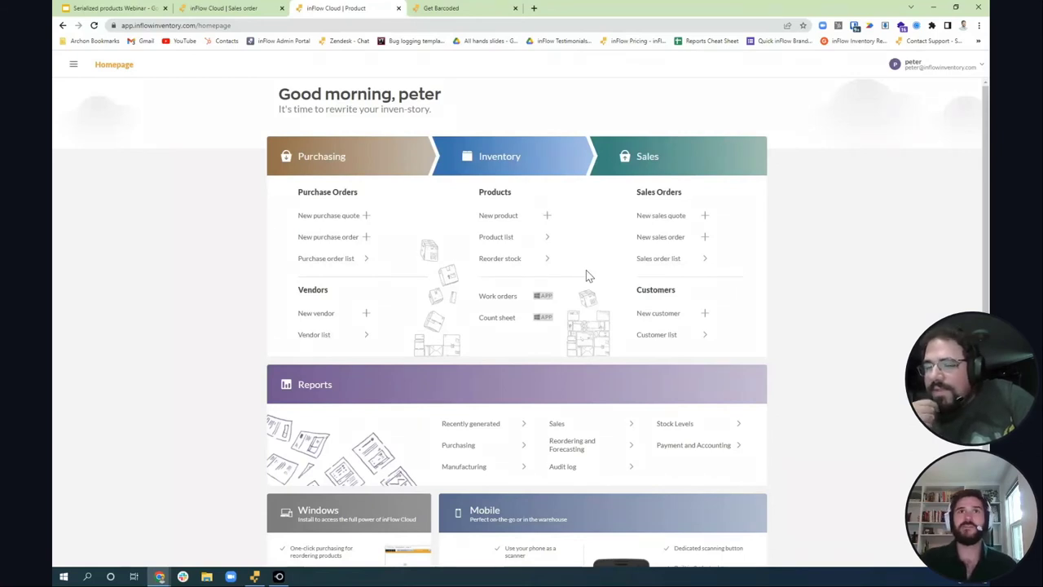
Step: Open the barcode and SKU generation settings from the web app's inventory options
{"action": "left_click", "coordinate": [905, 70]}
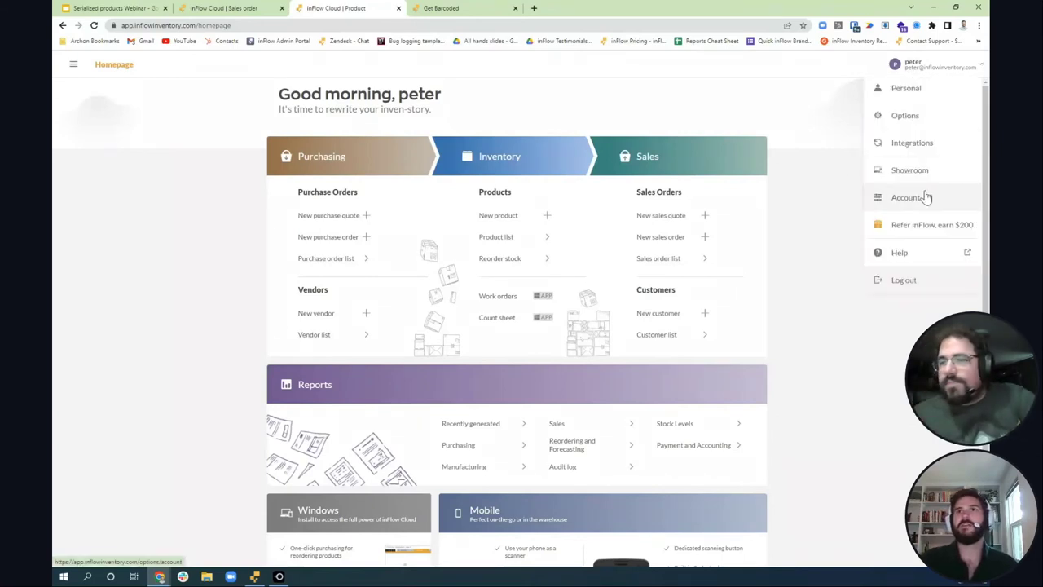
{"action": "left_click", "coordinate": [921, 116]}
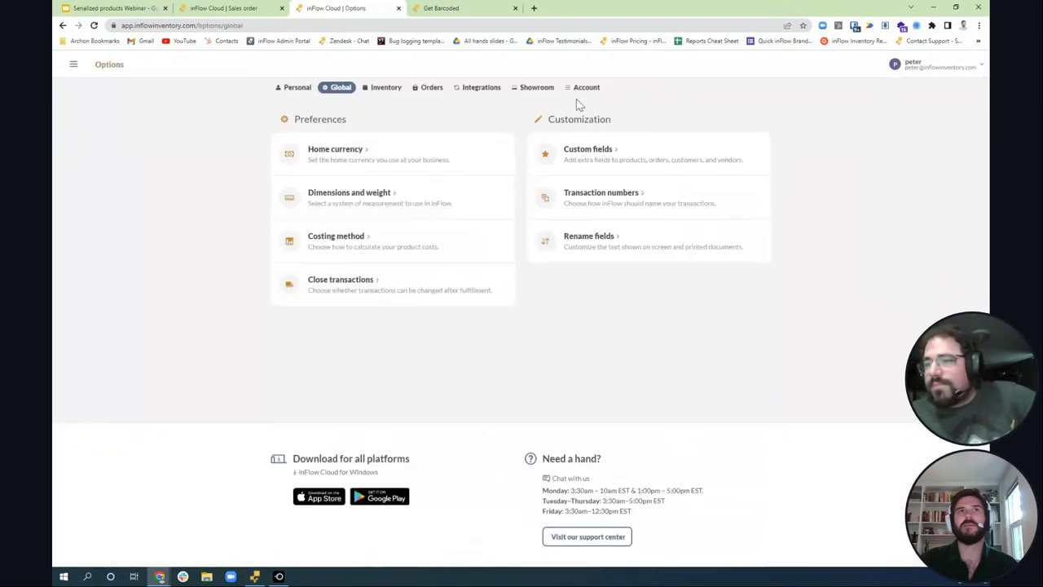
{"action": "left_click", "coordinate": [393, 90]}
{"action": "left_click", "coordinate": [593, 175]}
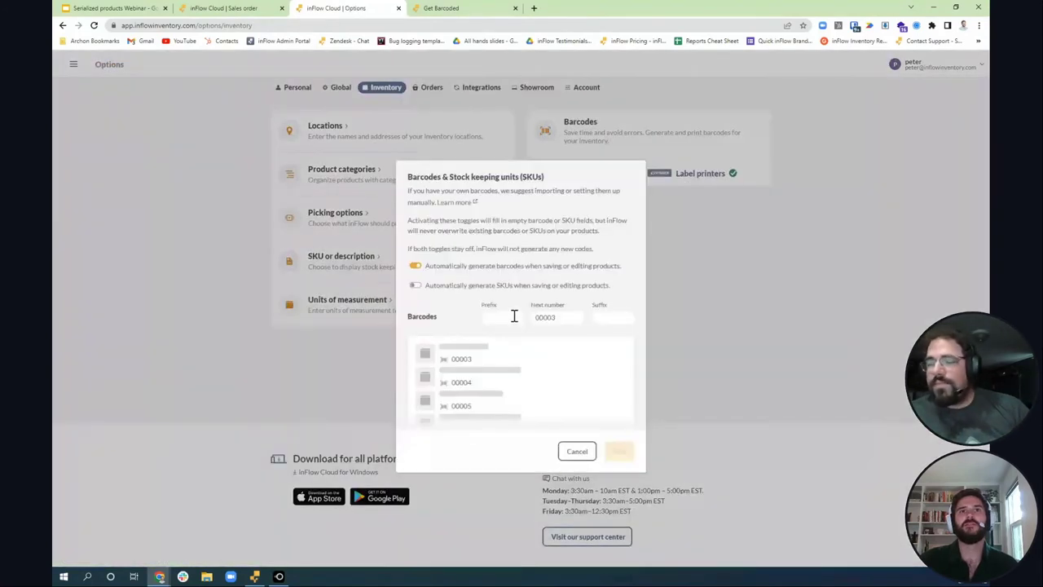
Step: Turn on automatic SKU generation, compare both initial setup choices, and cancel without generating codes
{"action": "left_click", "coordinate": [455, 285]}
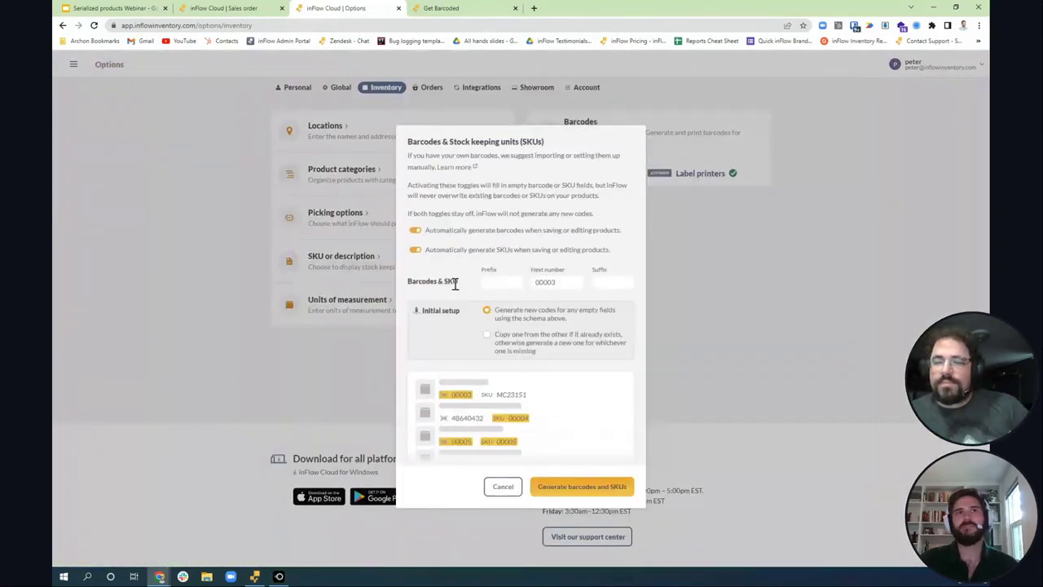
{"action": "left_click", "coordinate": [527, 340]}
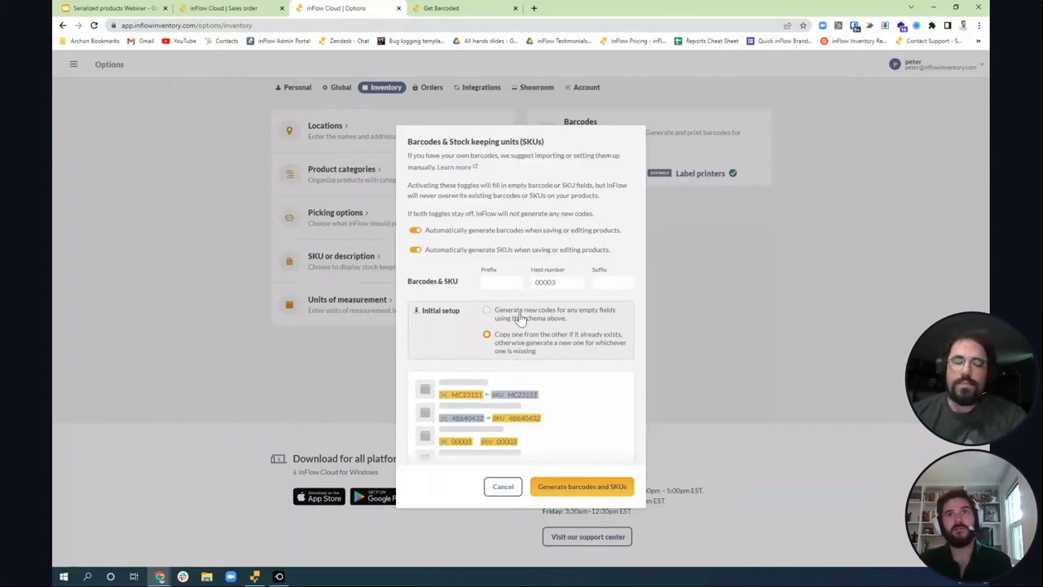
{"action": "left_click", "coordinate": [516, 318]}
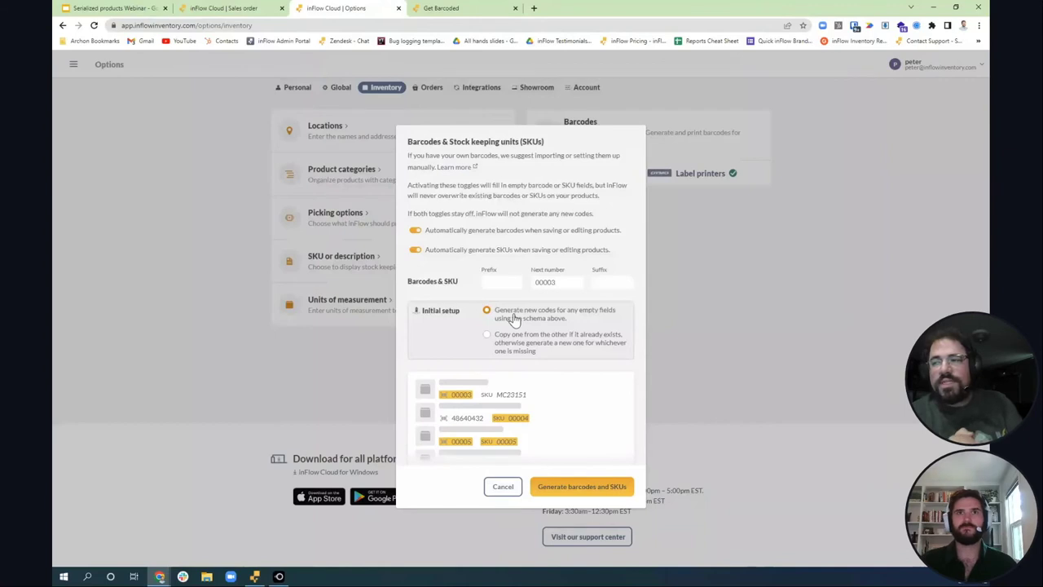
{"action": "left_click", "coordinate": [497, 487]}
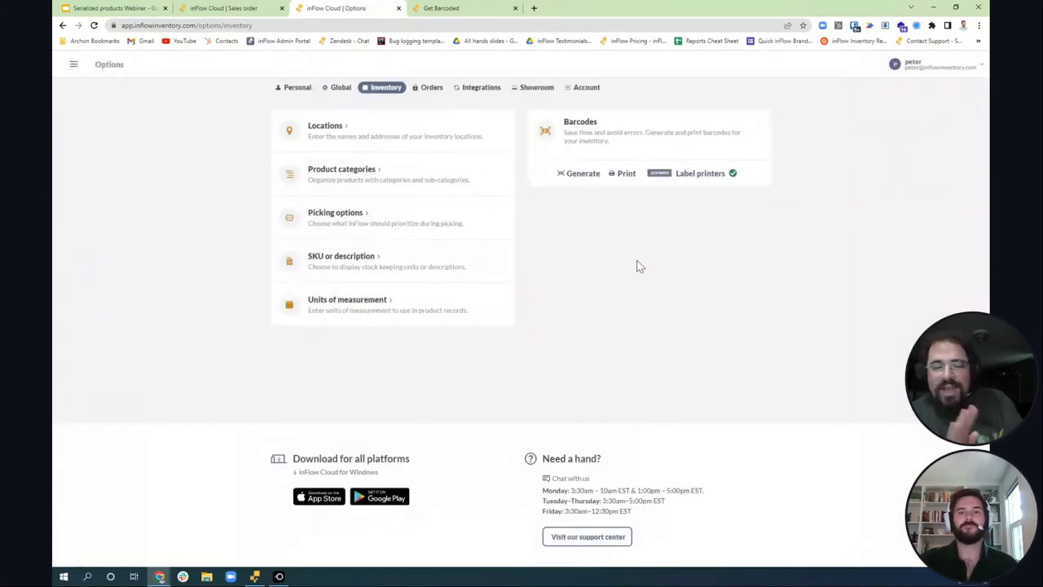
Step: Open the Showroom options in a separate browser tab and switch to it
{"action": "left_click", "coordinate": [927, 65]}
{"action": "right_click", "coordinate": [927, 172]}
{"action": "left_click", "coordinate": [931, 179]}
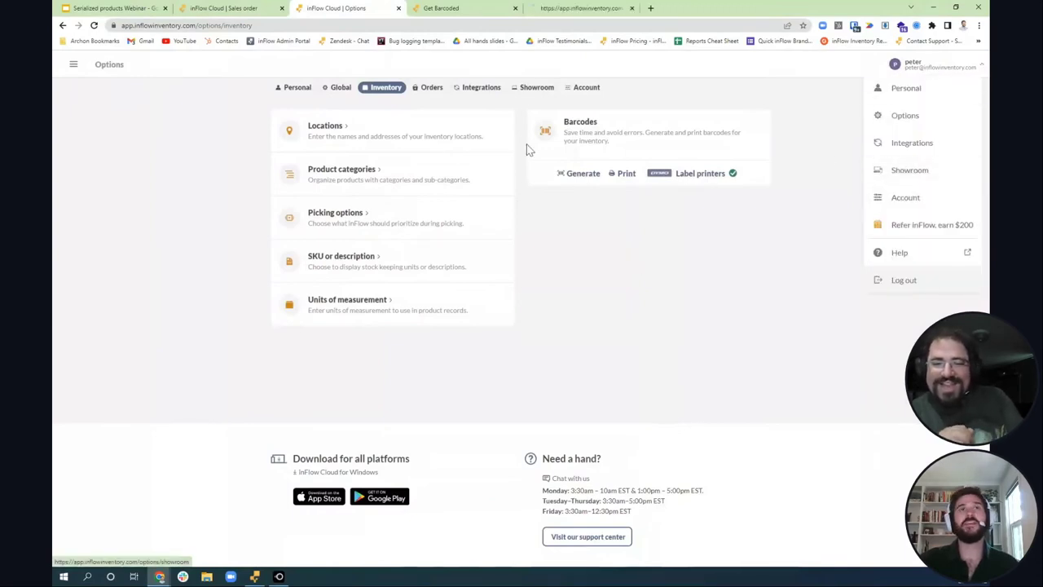
{"action": "left_click", "coordinate": [612, 241]}
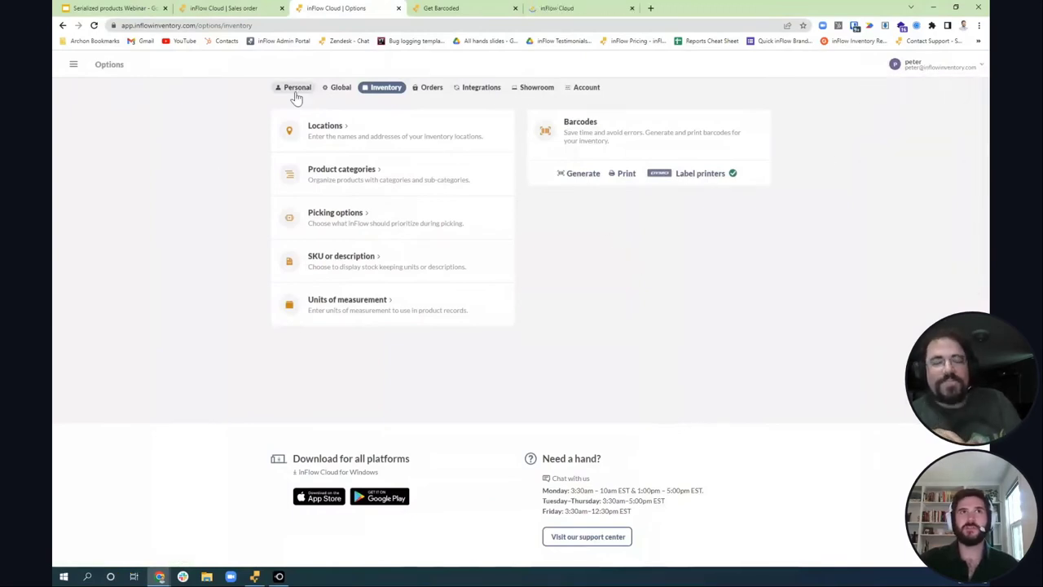
{"action": "left_click", "coordinate": [547, 6]}
Step: Preview the private showroom that uses Retail Price and inspect the stock status of Cell Phone Y
{"action": "scroll", "coordinate": [514, 350], "scroll_direction": "down", "scroll_amount": 3}
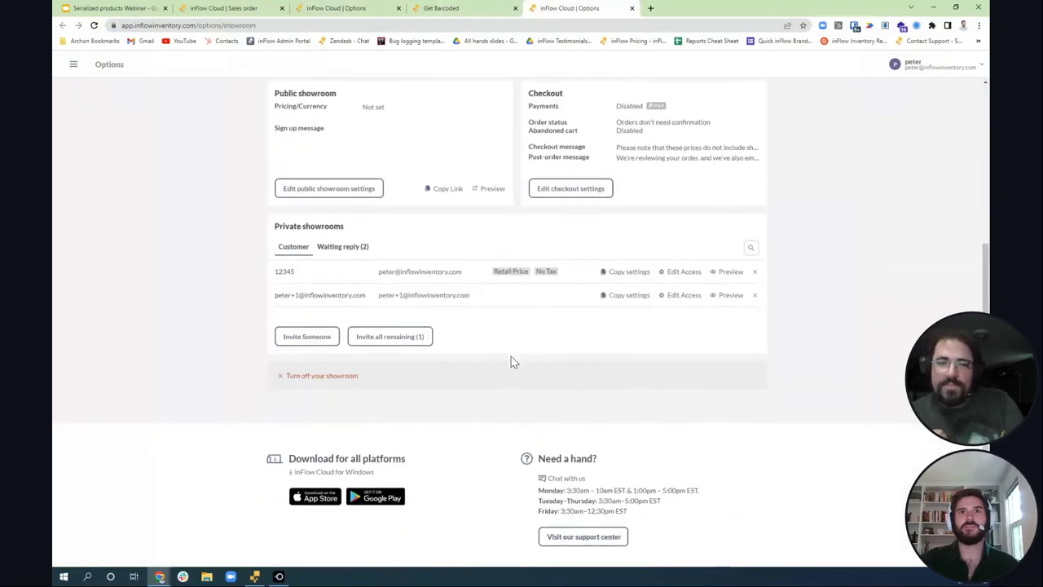
{"action": "left_click", "coordinate": [728, 274]}
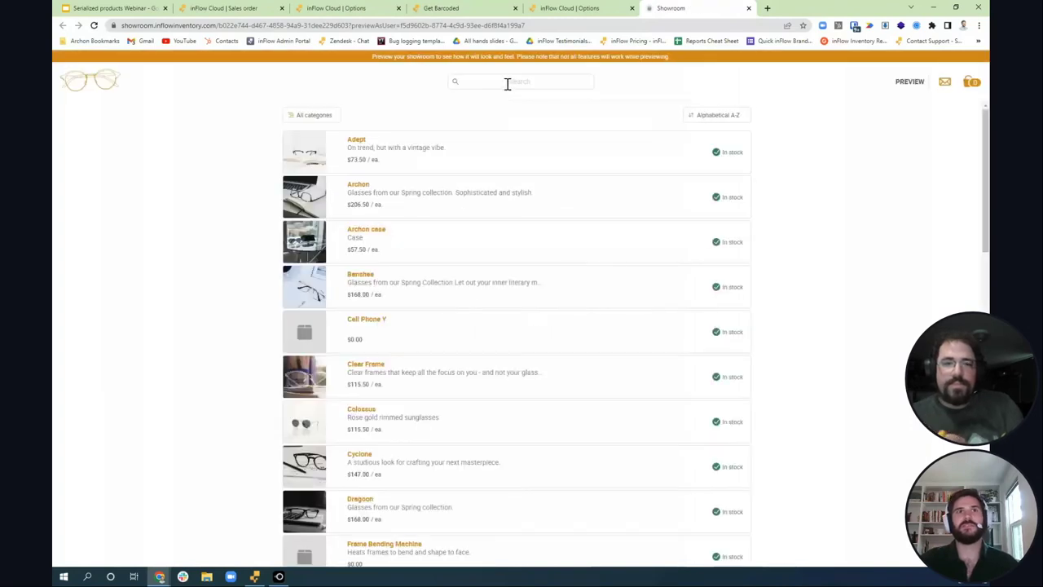
{"action": "left_click", "coordinate": [428, 337]}
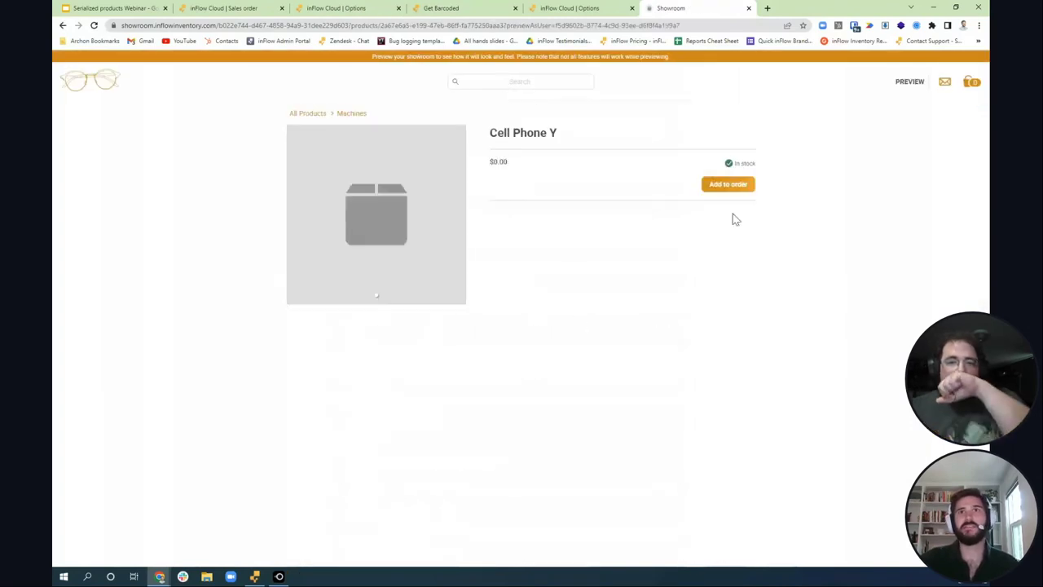
{"action": "triple_click", "coordinate": [745, 166]}
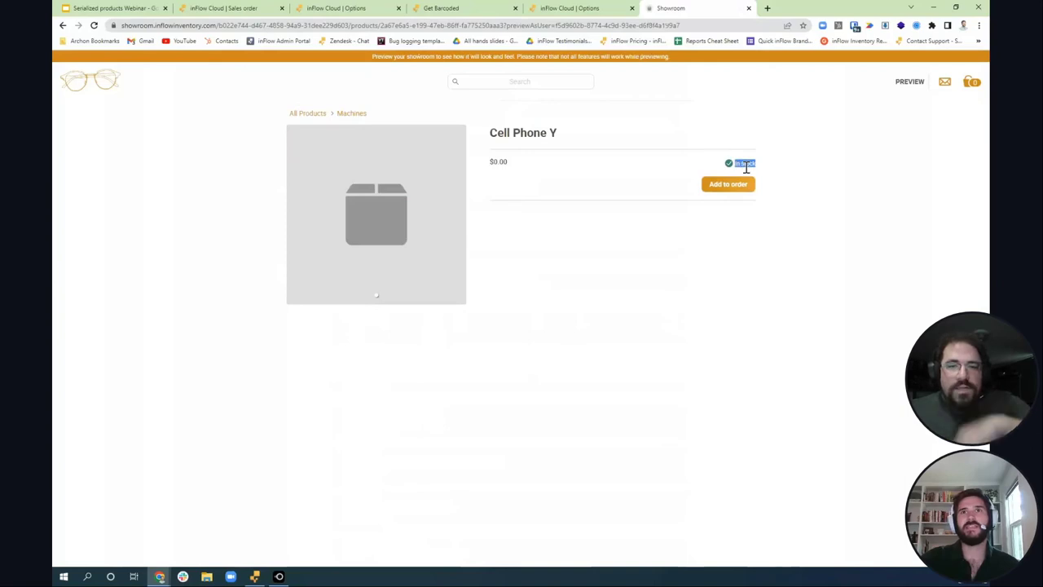
{"action": "left_click", "coordinate": [715, 227]}
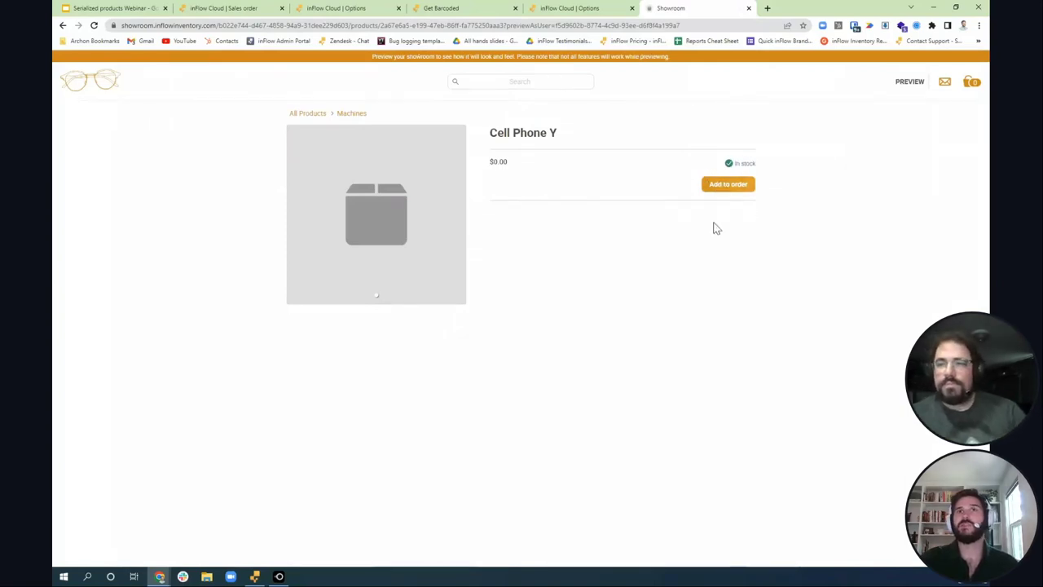
Step: Return to the Showroom options tab and open the most recent Optic Fashionista order from the sales order list
{"action": "left_click", "coordinate": [588, 9]}
{"action": "left_click", "coordinate": [73, 64]}
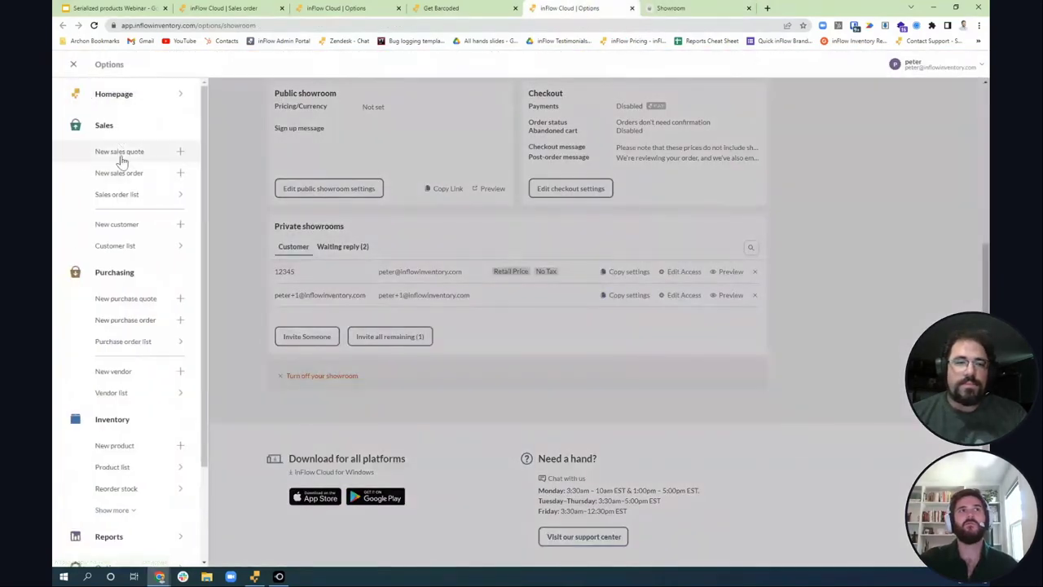
{"action": "left_click", "coordinate": [133, 193]}
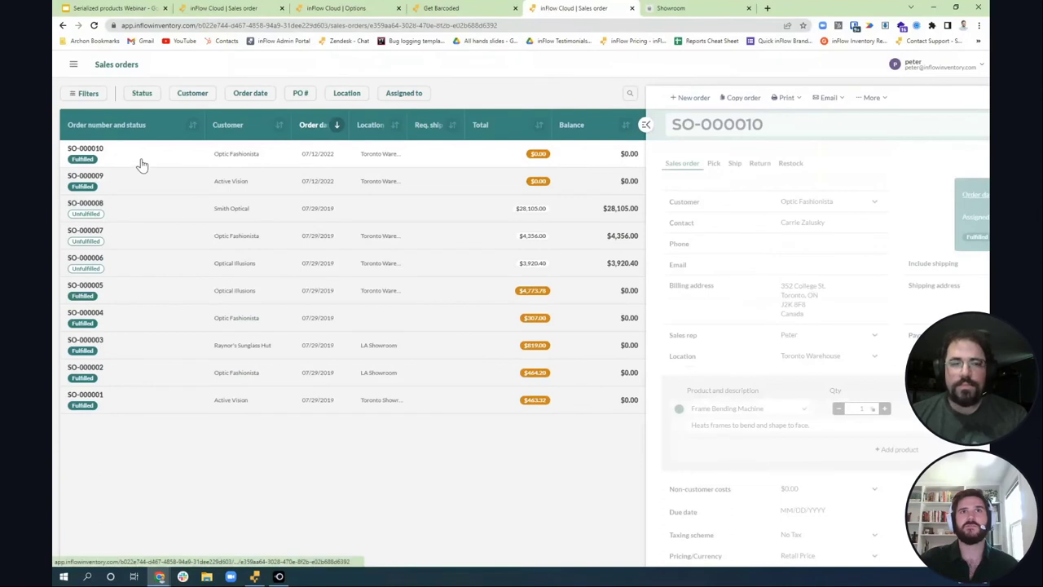
{"action": "left_click", "coordinate": [141, 165]}
Step: Open the printable packing slip for order SO-000010, check its contents, and return to the order
{"action": "left_click", "coordinate": [322, 97]}
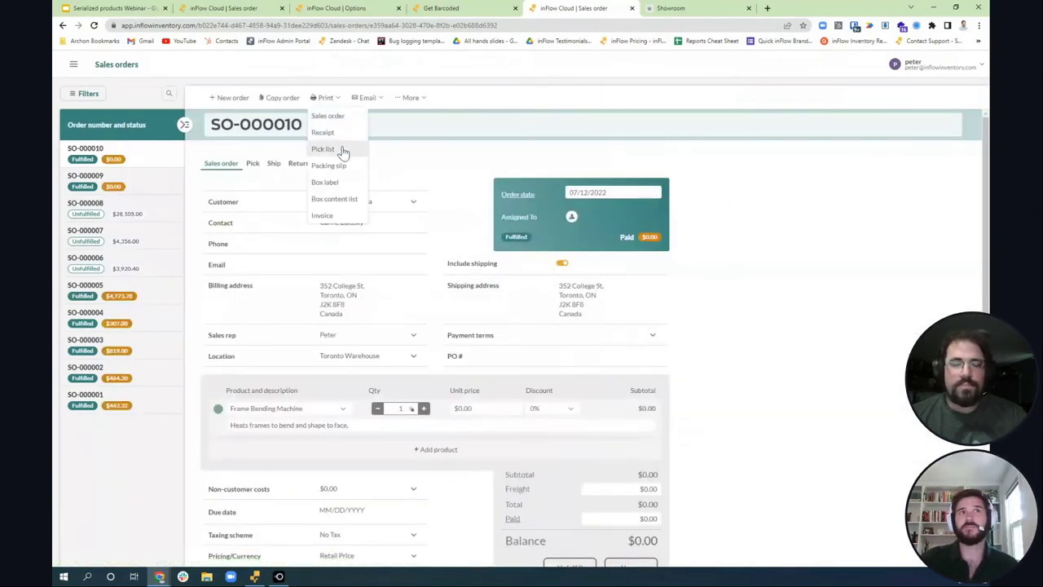
{"action": "left_click_drag", "start_coordinate": [343, 153], "coordinate": [343, 125]}
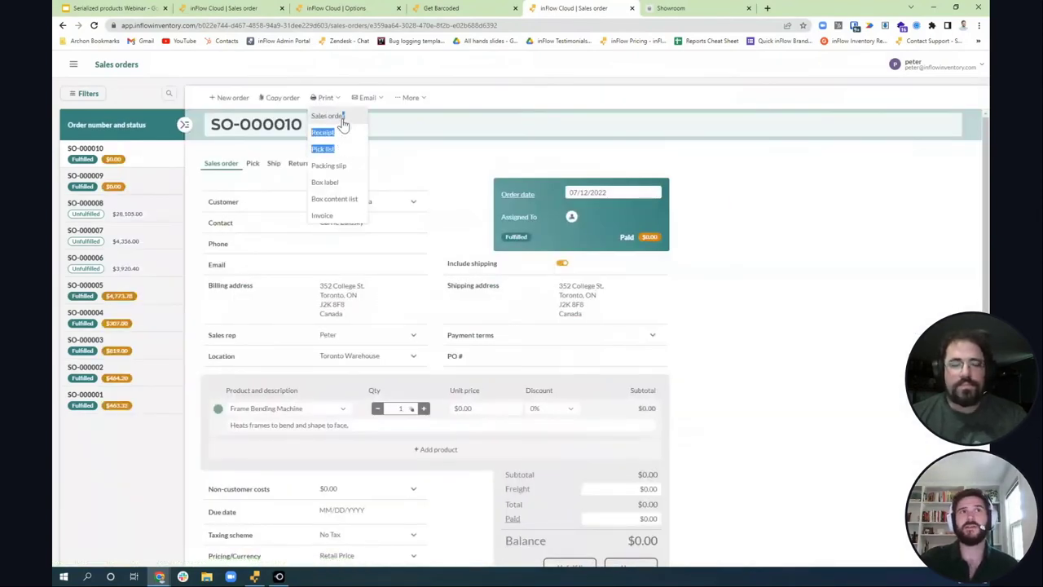
{"action": "left_click", "coordinate": [341, 172]}
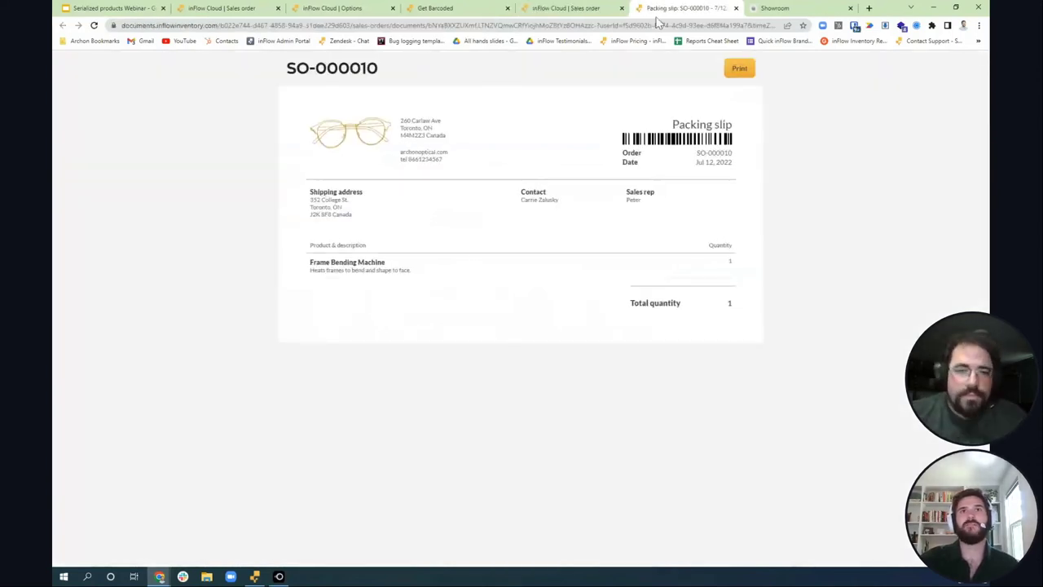
{"action": "left_click", "coordinate": [598, 9]}
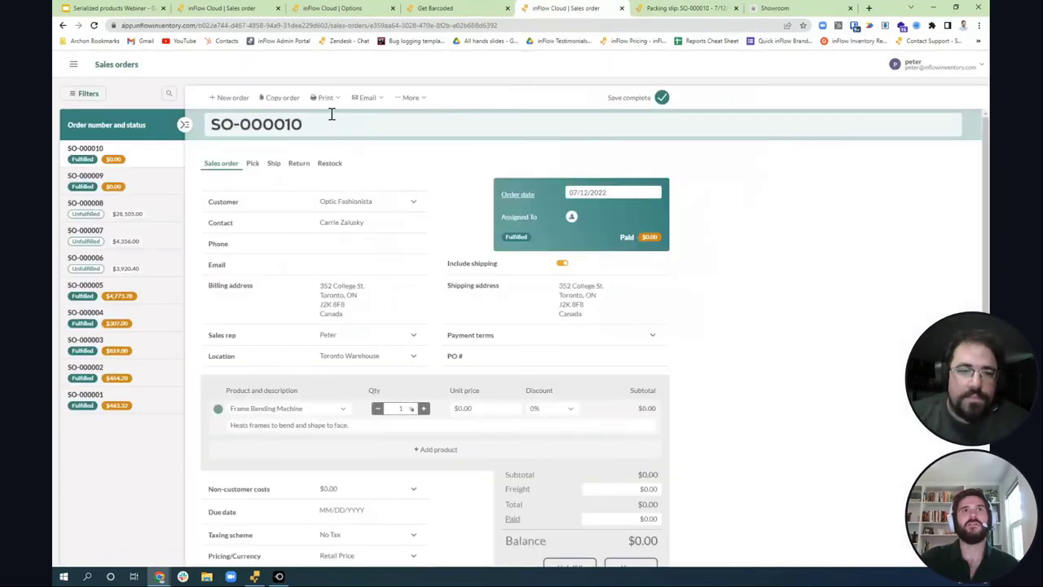
Step: Open the printable box content list for order SO-000010, inspect it, and return to the order
{"action": "left_click", "coordinate": [326, 97]}
{"action": "left_click", "coordinate": [349, 199]}
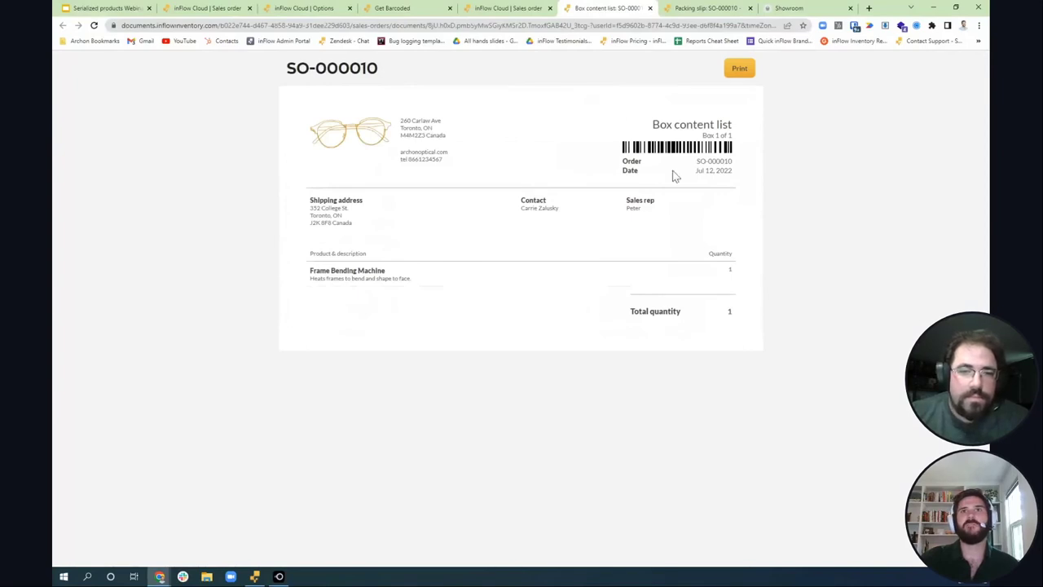
{"action": "left_click", "coordinate": [513, 8]}
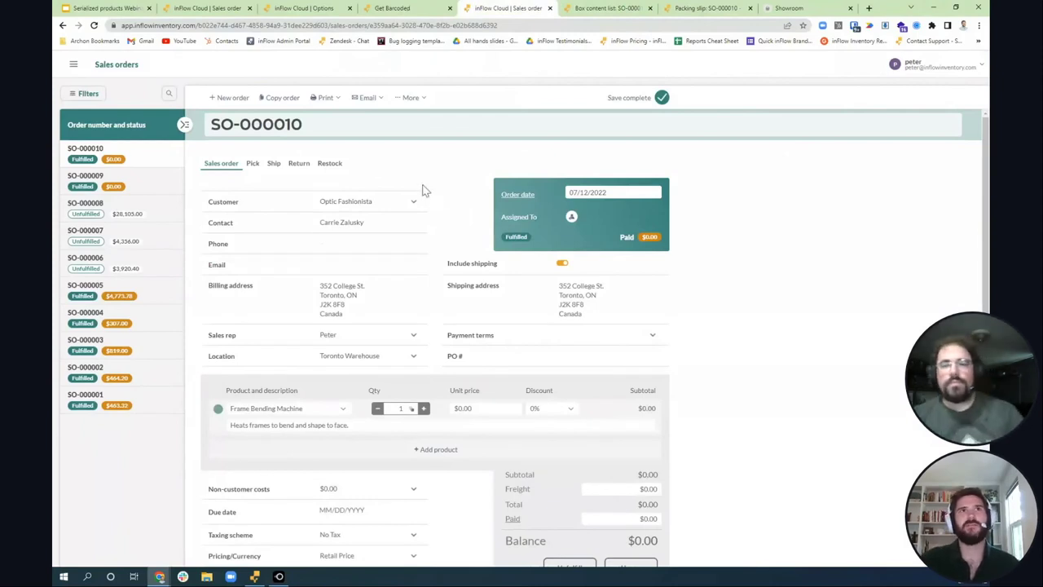
Step: Open the printable pick list for order SO-000010, inspect it, and go back to the order's details
{"action": "left_click", "coordinate": [325, 98]}
{"action": "left_click", "coordinate": [340, 150]}
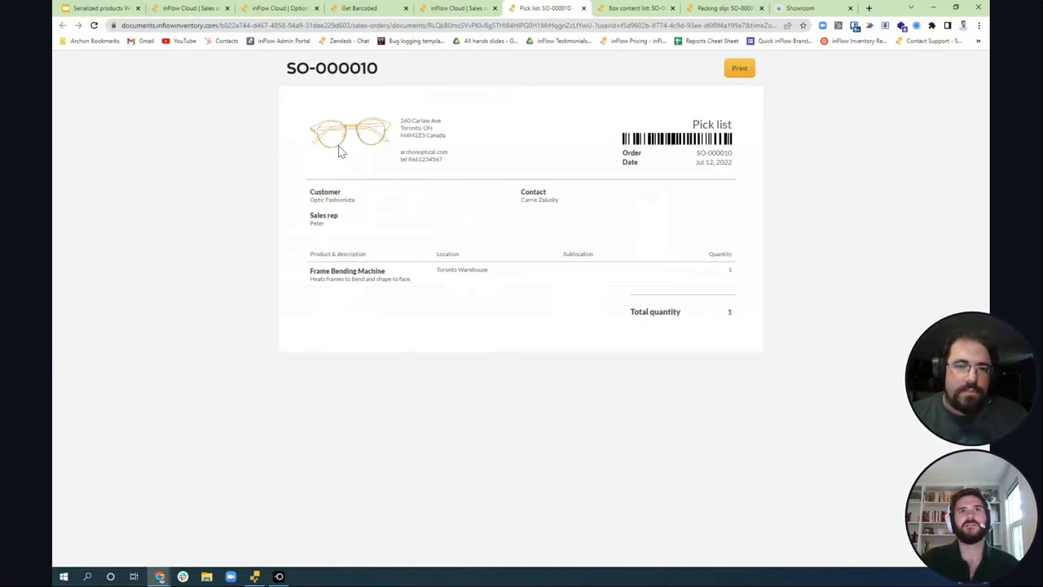
{"action": "left_click", "coordinate": [446, 7]}
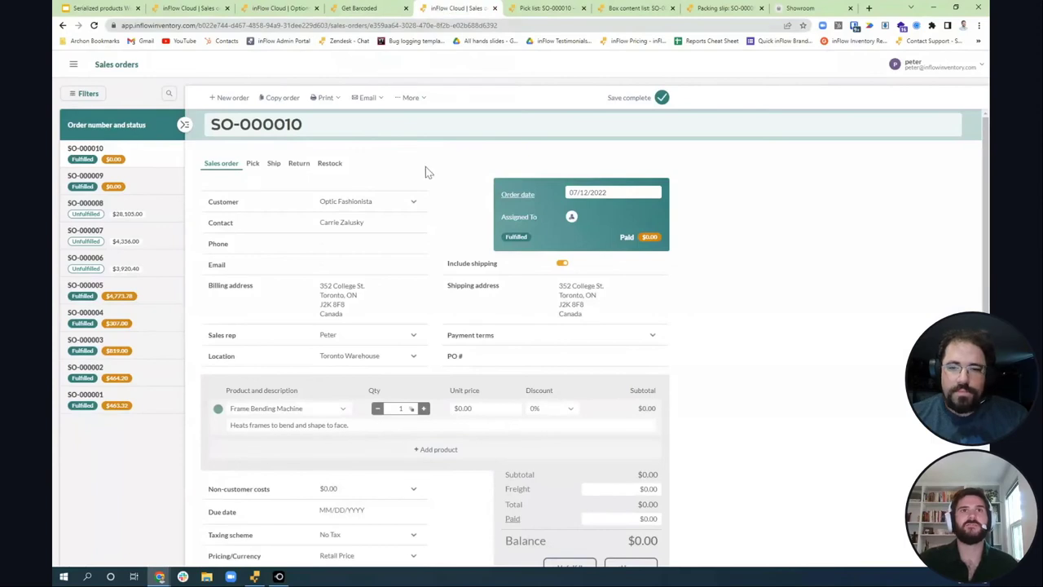
{"action": "scroll", "coordinate": [434, 177], "scroll_direction": "down", "scroll_amount": 1}
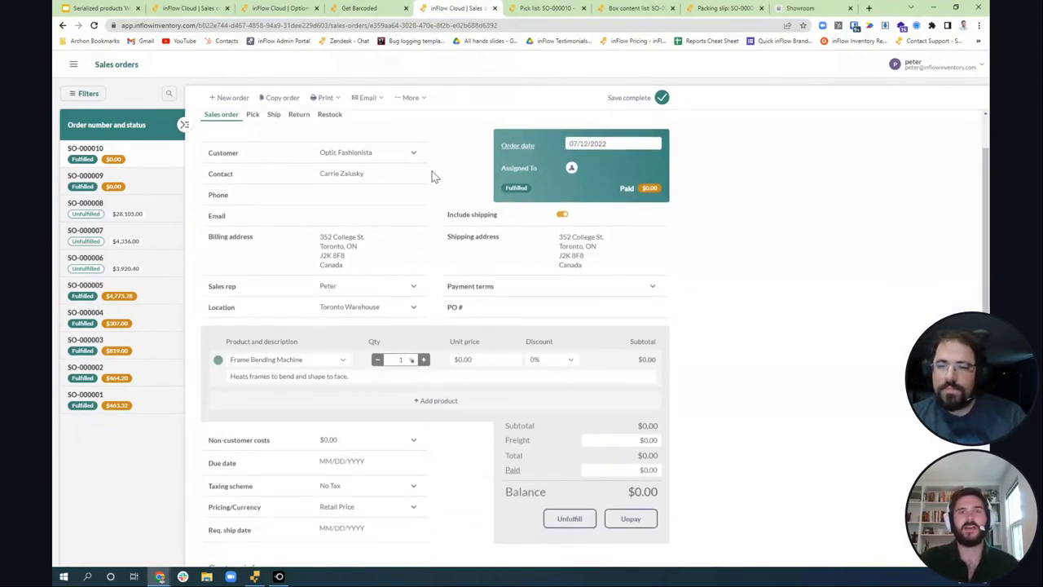
Step: Switch to the inFlow desktop app, view the open sales order there, and return to the browser
{"action": "left_click", "coordinate": [254, 576]}
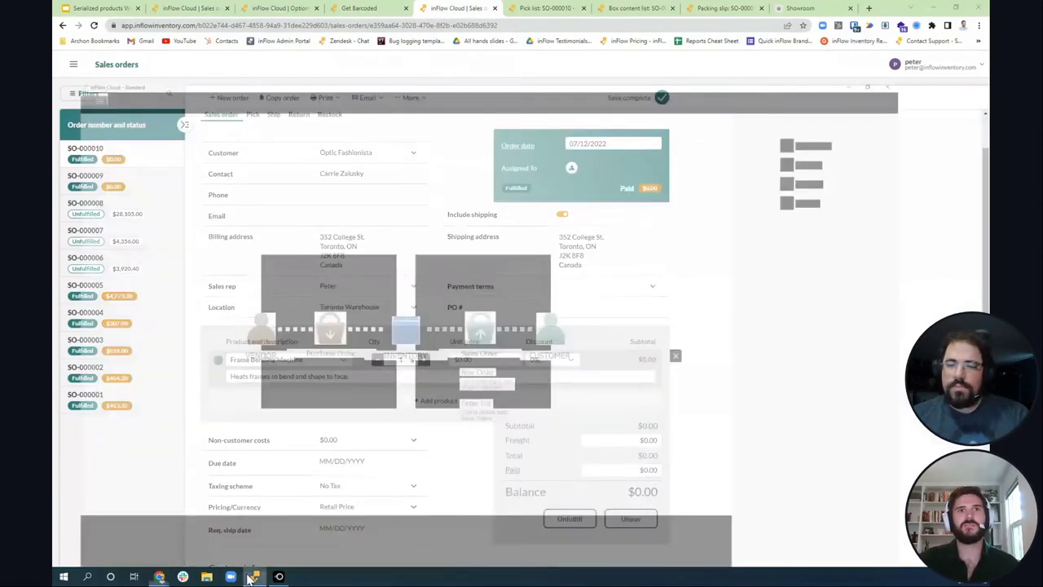
{"action": "left_click", "coordinate": [416, 22]}
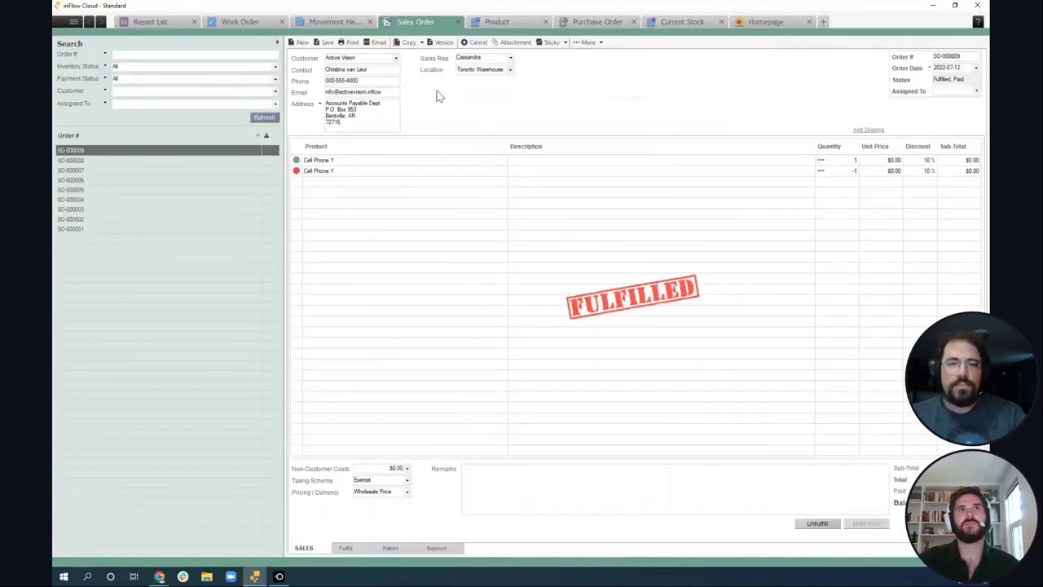
{"action": "mouse_move", "coordinate": [255, 576]}
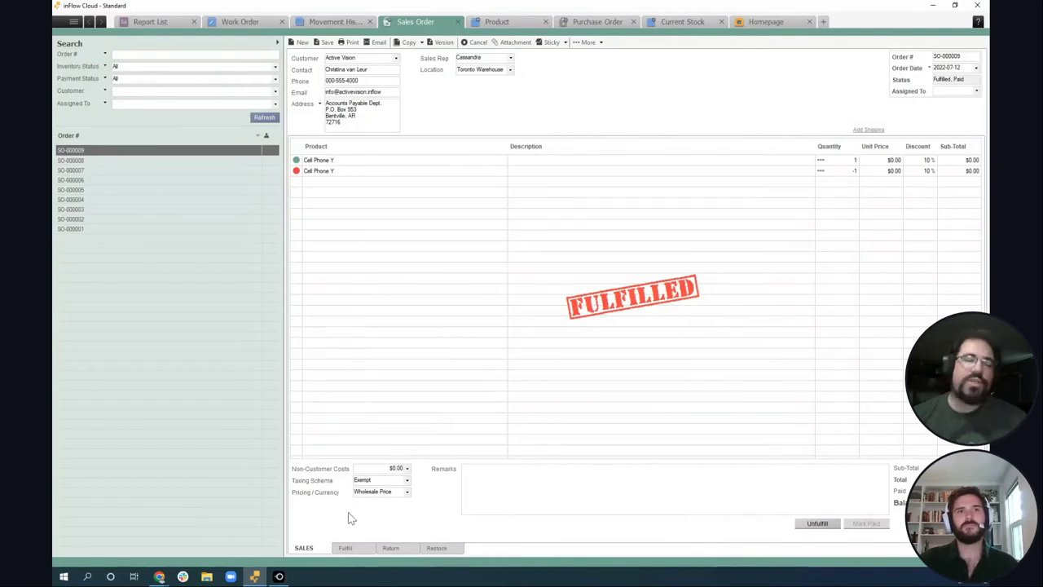
{"action": "left_click", "coordinate": [257, 577]}
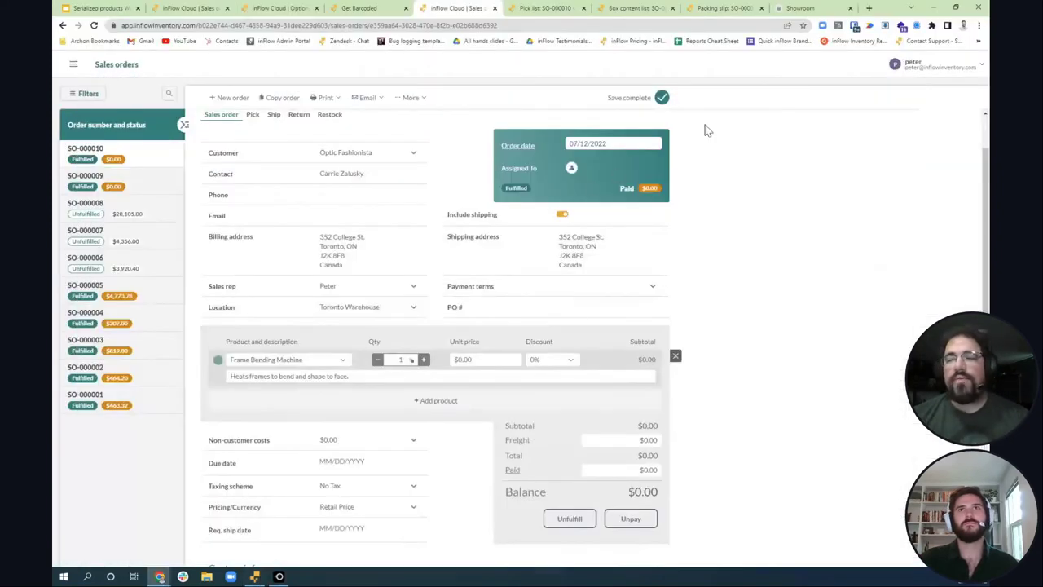
Step: Open the Account options, review the access rights of the first administrator in the team, and cancel without changes
{"action": "left_click", "coordinate": [919, 70]}
{"action": "left_click", "coordinate": [914, 198]}
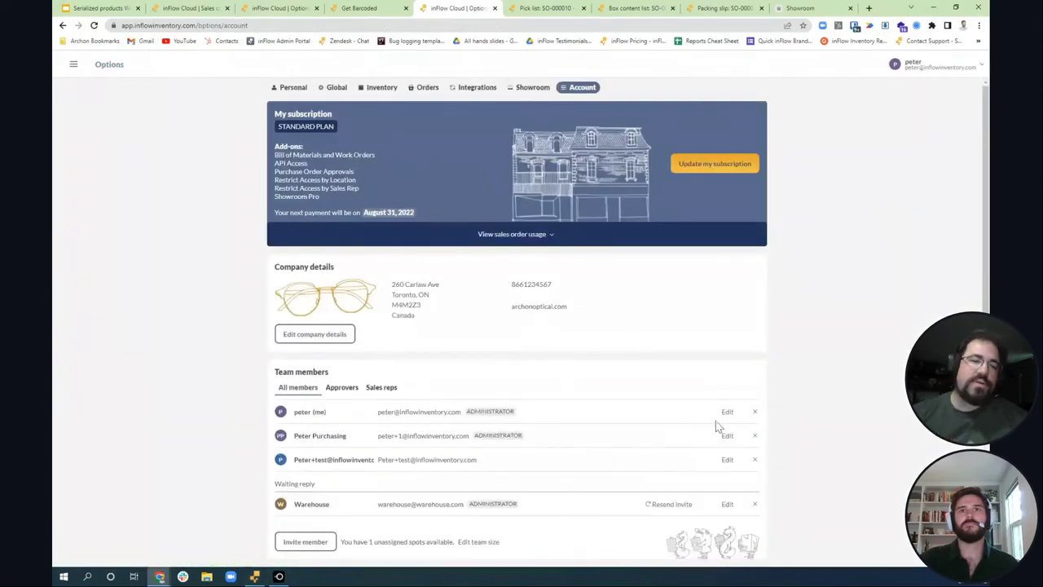
{"action": "left_click", "coordinate": [726, 412]}
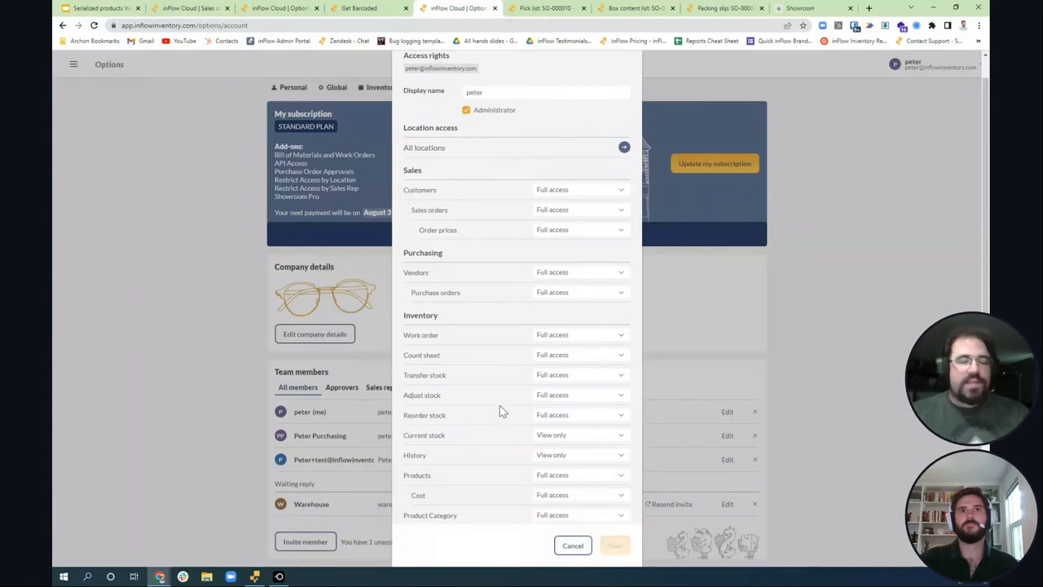
{"action": "scroll", "coordinate": [500, 405], "scroll_direction": "down", "scroll_amount": 1}
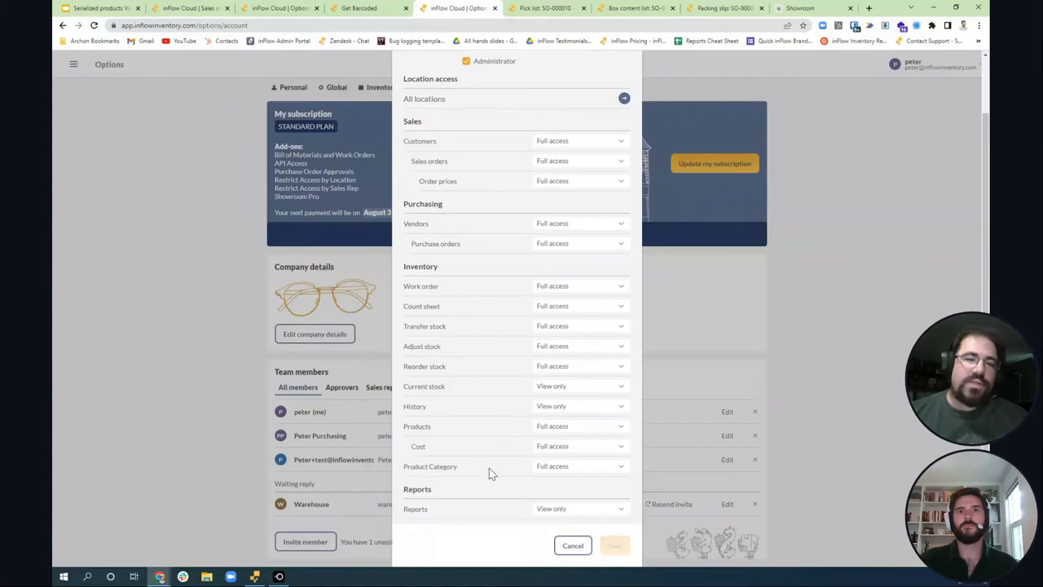
{"action": "left_click", "coordinate": [572, 546]}
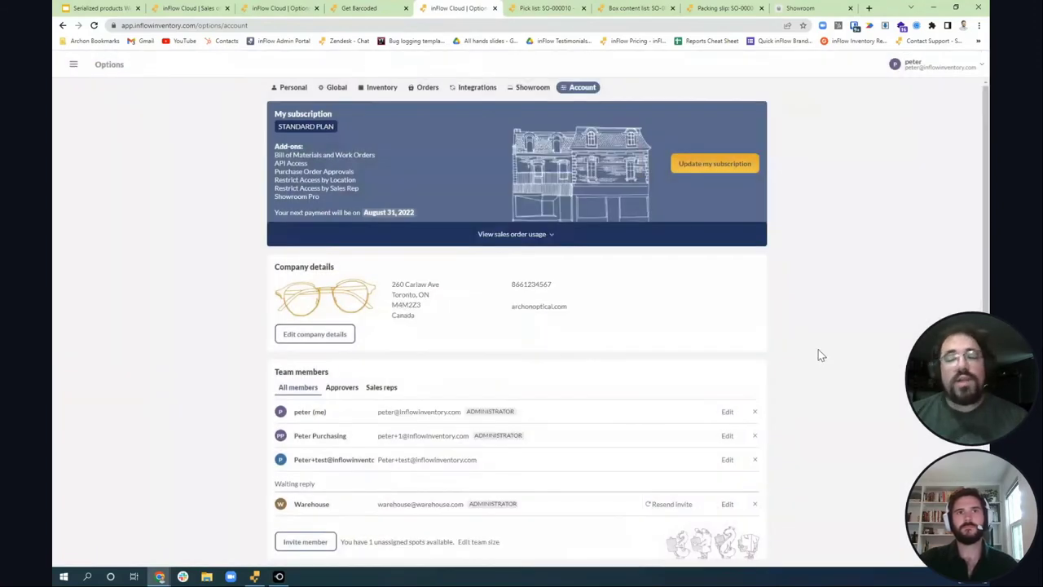
Step: Reopen the first administrator's access rights, inspect the access levels offered for Sales orders, Vendors and Purchase orders, and cancel
{"action": "scroll", "coordinate": [821, 356], "scroll_direction": "down", "scroll_amount": 1}
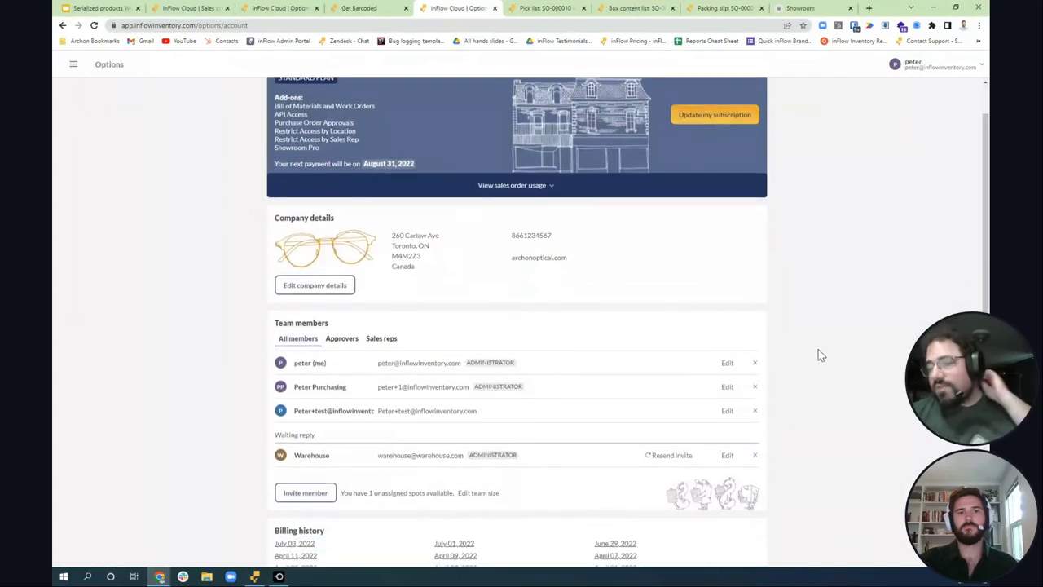
{"action": "left_click", "coordinate": [727, 363]}
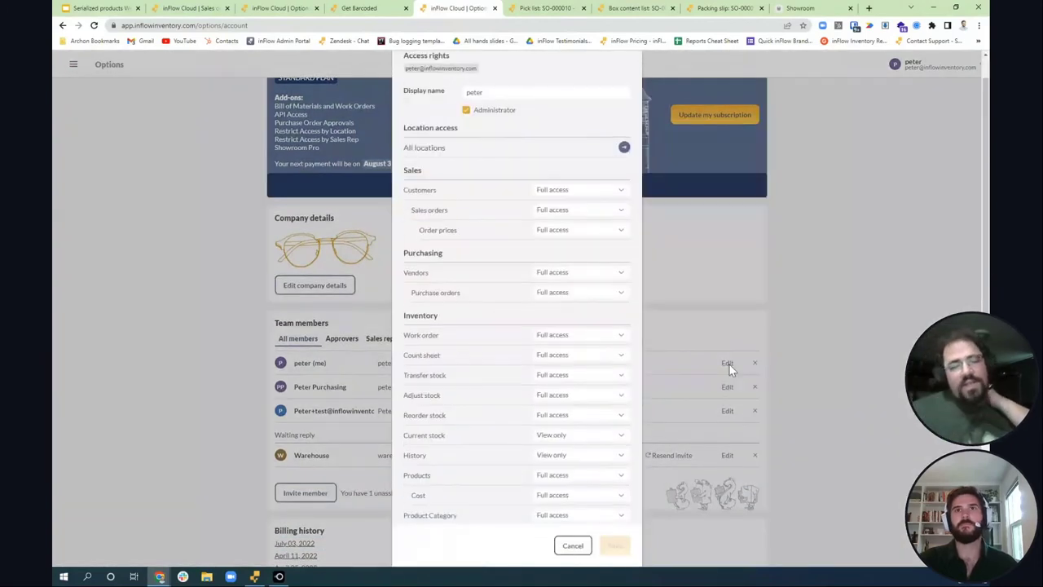
{"action": "left_click", "coordinate": [571, 210]}
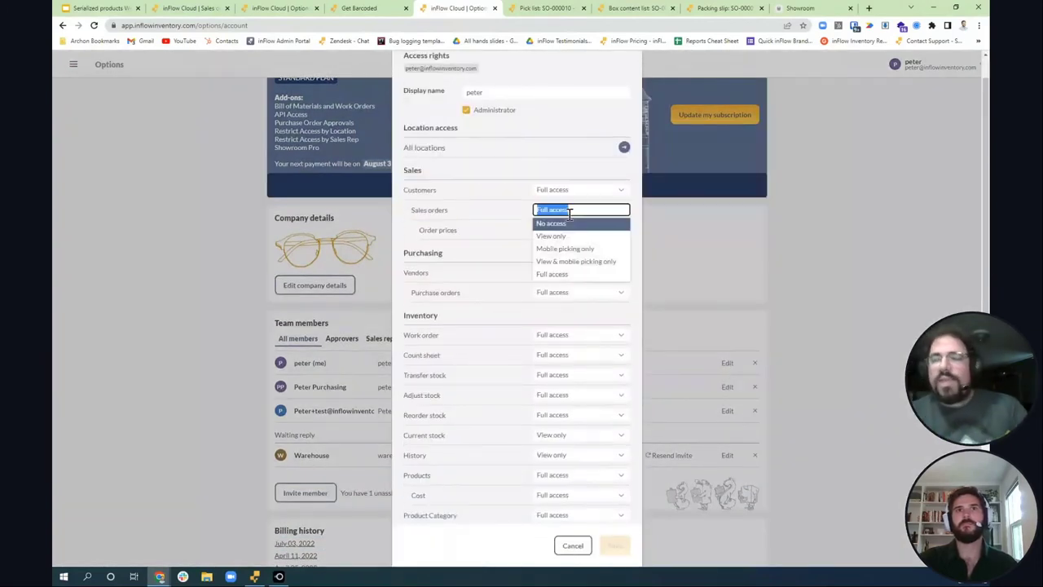
{"action": "left_click", "coordinate": [512, 267]}
{"action": "left_click", "coordinate": [562, 272]}
{"action": "left_click", "coordinate": [461, 289]}
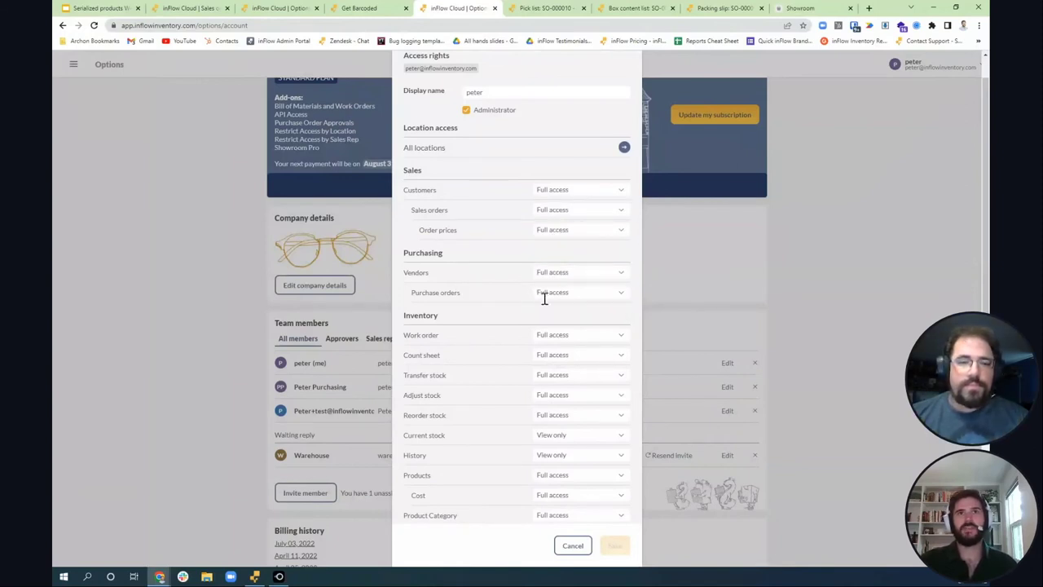
{"action": "left_click", "coordinate": [553, 294]}
{"action": "left_click", "coordinate": [506, 298]}
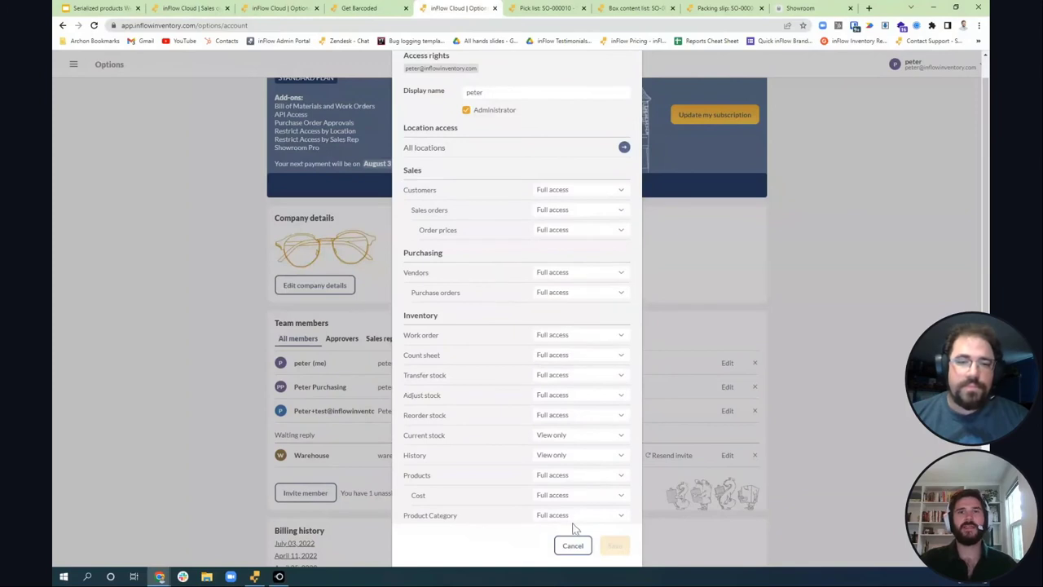
{"action": "left_click", "coordinate": [573, 546]}
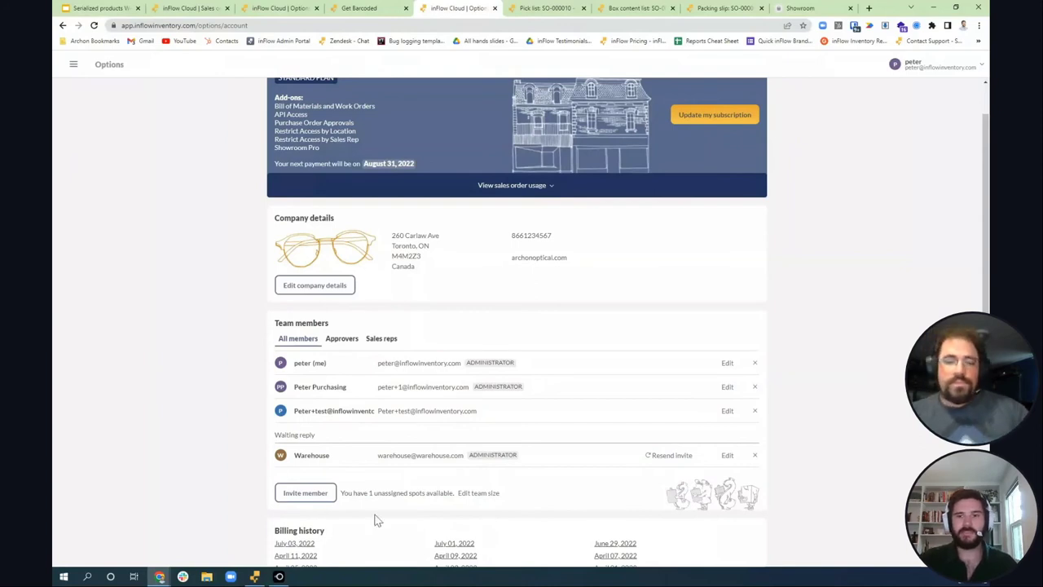
Step: Switch to the inFlow desktop app, open the Adjust Stock screen, and replace it with Movement History
{"action": "left_click", "coordinate": [255, 576]}
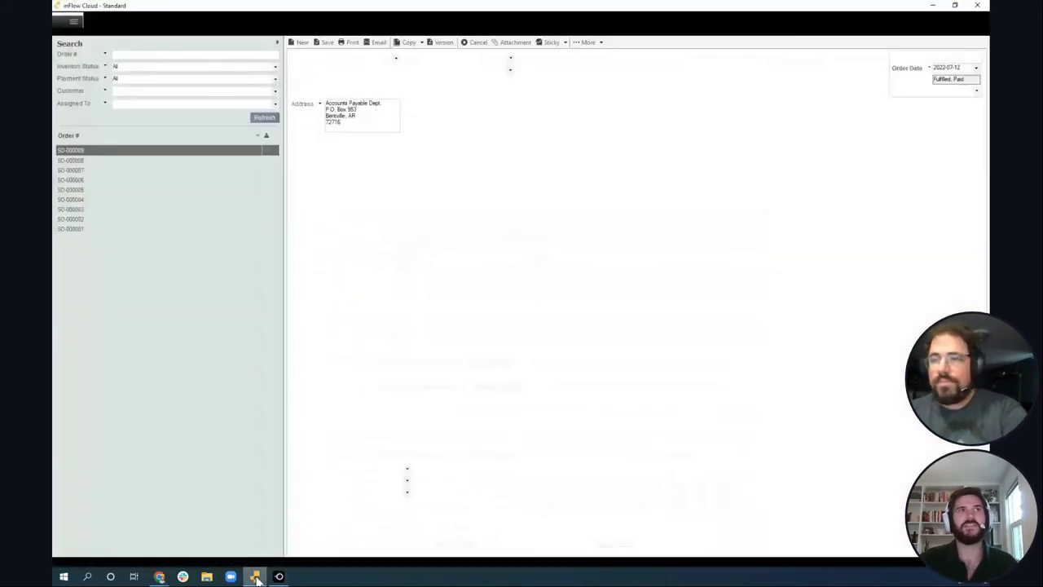
{"action": "left_click", "coordinate": [73, 23]}
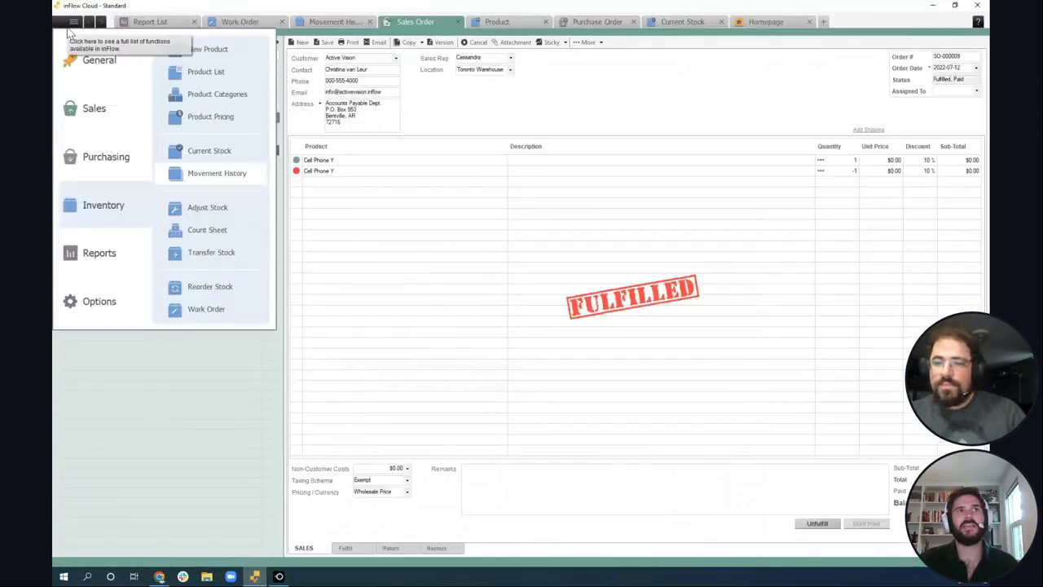
{"action": "left_click", "coordinate": [208, 207]}
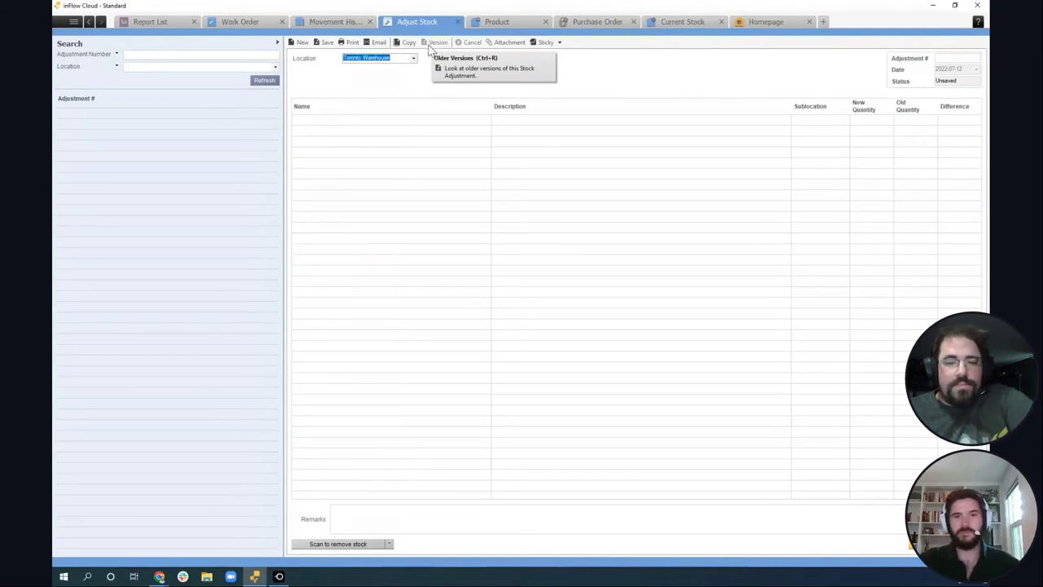
{"action": "left_click", "coordinate": [73, 23]}
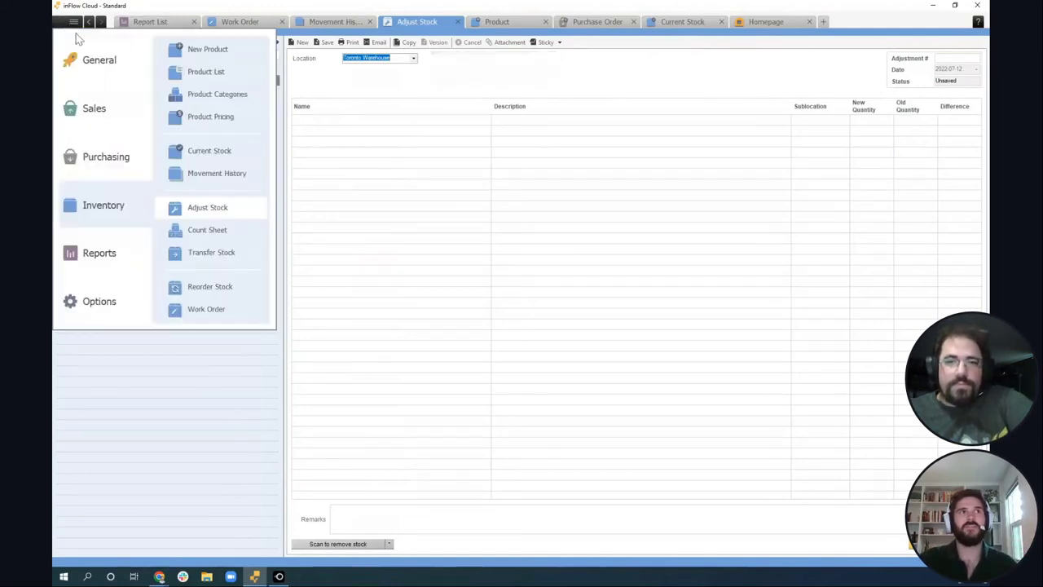
{"action": "left_click", "coordinate": [235, 175]}
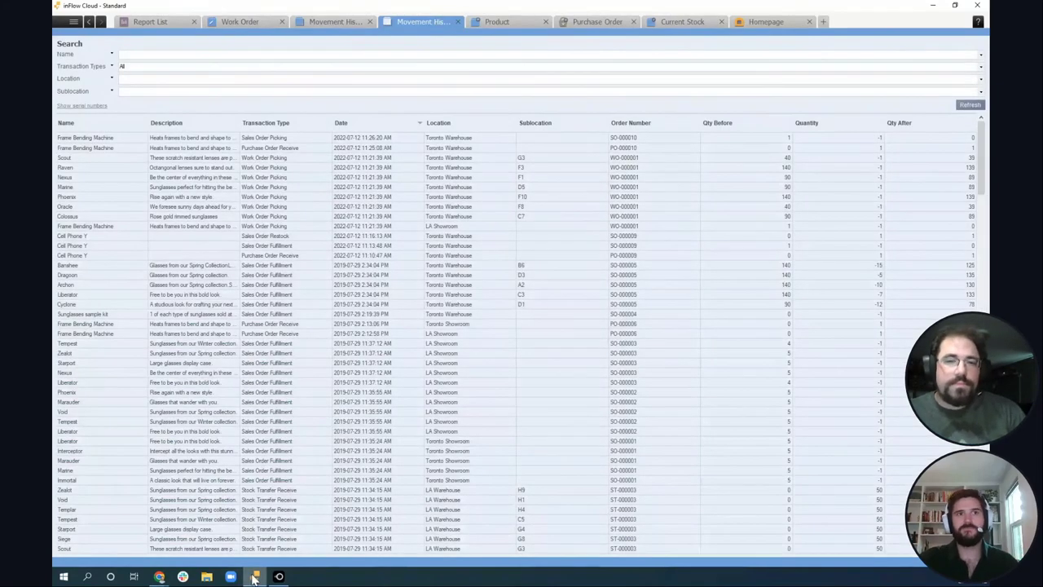
Step: Switch to the Serialized products Webinar presentation in the browser and start the slideshow from the inFlow Cloud for Smart Scanner demo slide
{"action": "left_click", "coordinate": [159, 576]}
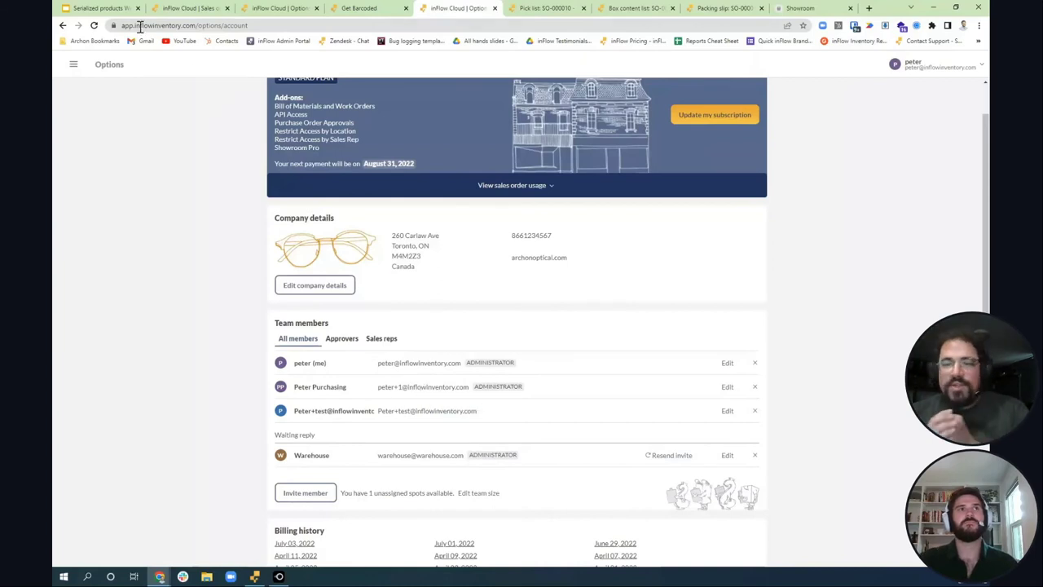
{"action": "left_click", "coordinate": [98, 8]}
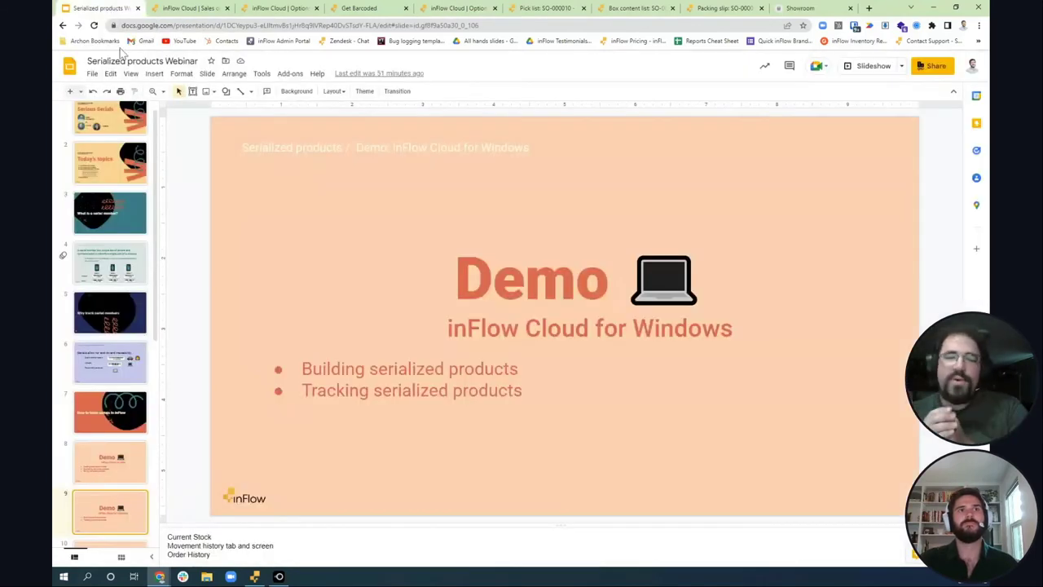
{"action": "scroll", "coordinate": [129, 412], "scroll_direction": "down", "scroll_amount": 1}
{"action": "scroll", "coordinate": [128, 407], "scroll_direction": "down", "scroll_amount": 3}
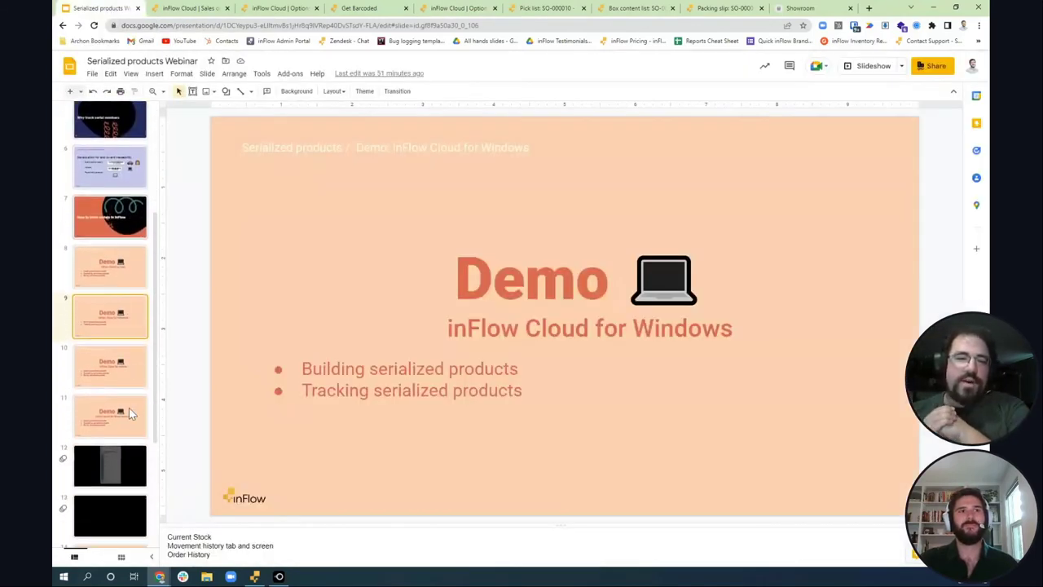
{"action": "left_click", "coordinate": [133, 416]}
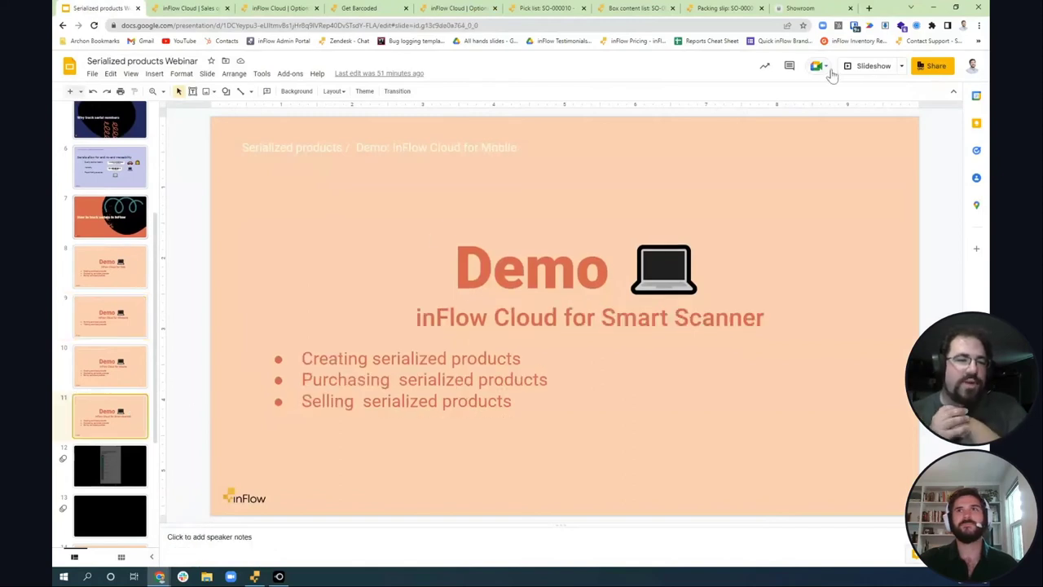
{"action": "left_click", "coordinate": [859, 68]}
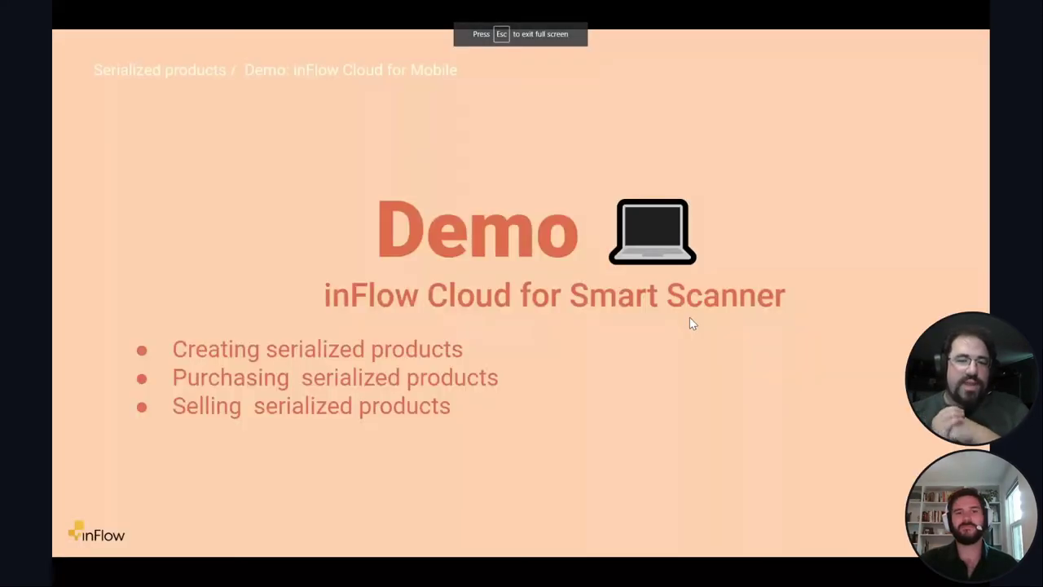